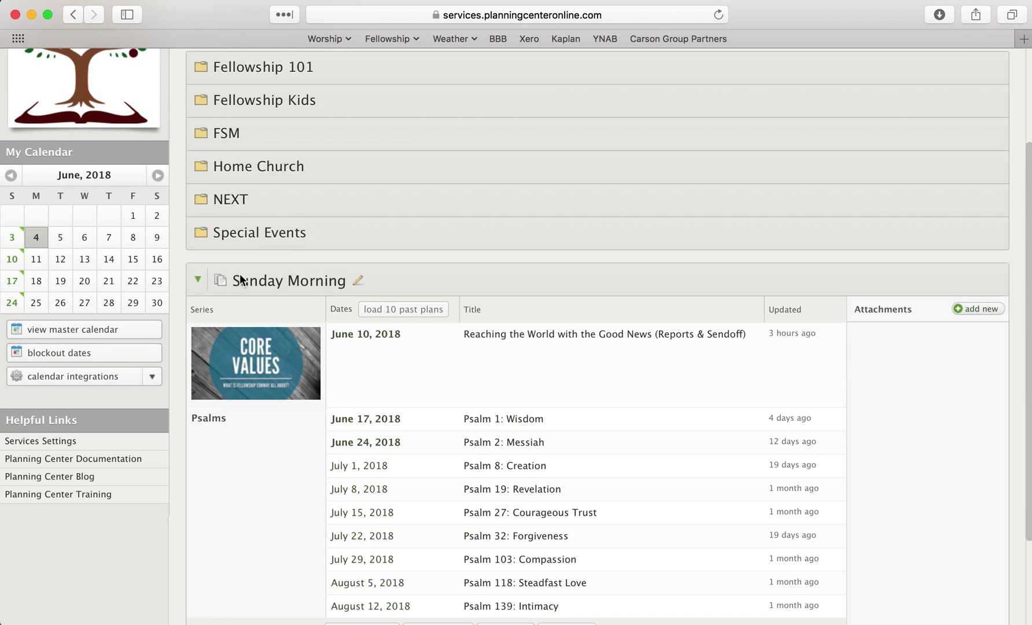
# Step: Open the matrix view of the Sunday Morning plans from the July 1, 2018 plan
pyautogui.scroll(-4, 302, 292)
pyautogui.moveTo(349, 350)
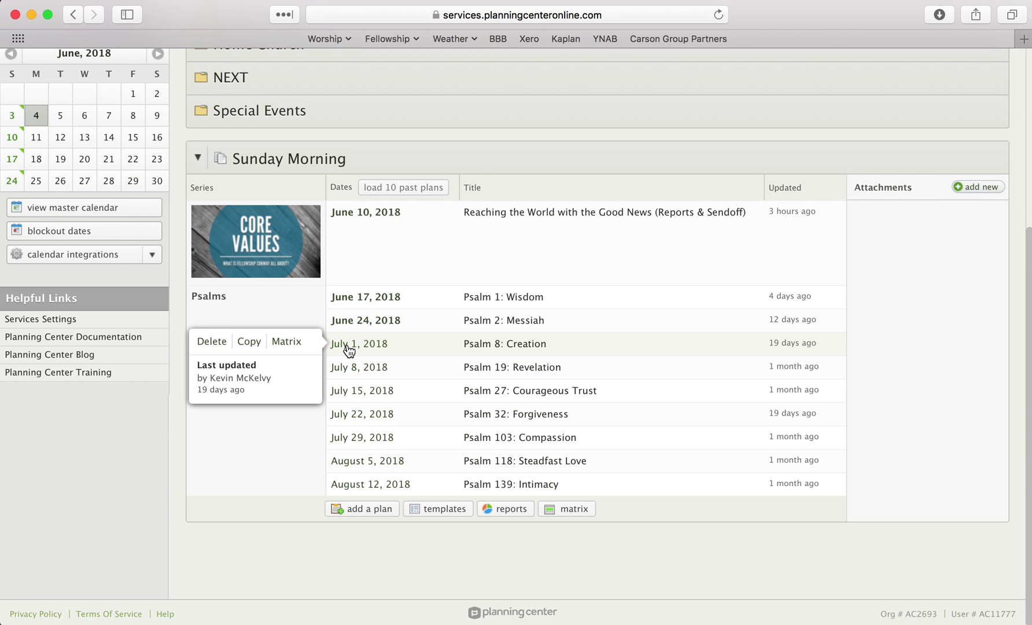
pyautogui.moveTo(362, 237)
pyautogui.click(289, 342)
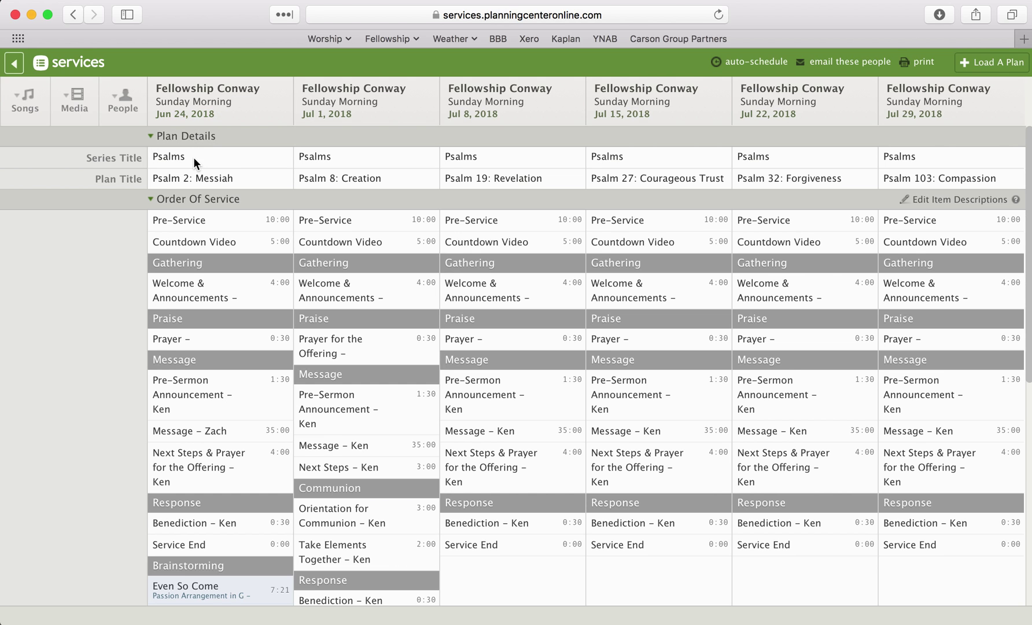
# Step: Collapse the Order Of Service and Plan Details sections and expand the Band section in the matrix
pyautogui.click(152, 199)
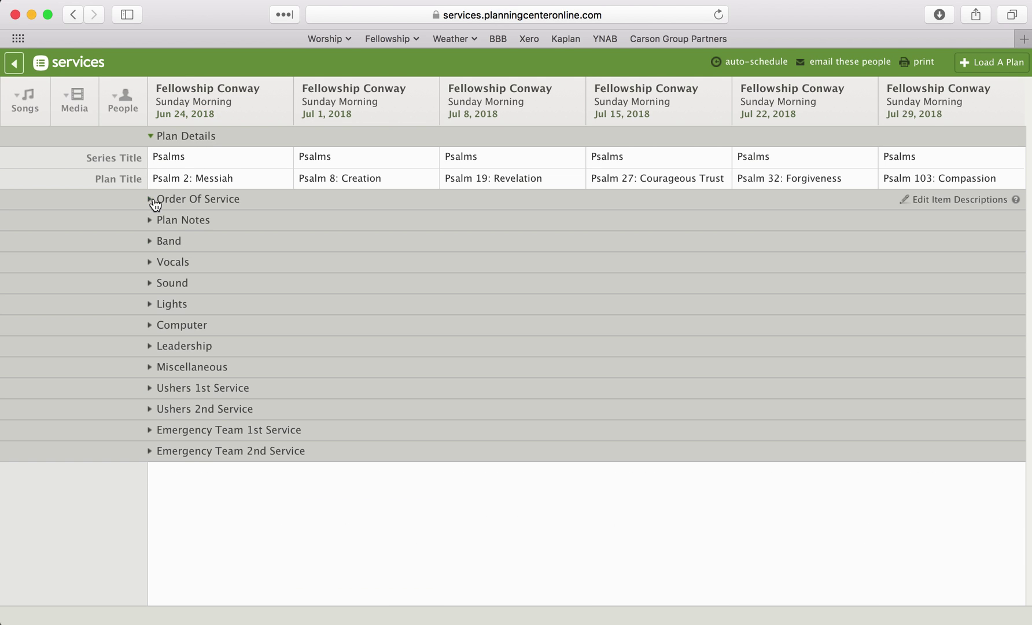
pyautogui.click(150, 136)
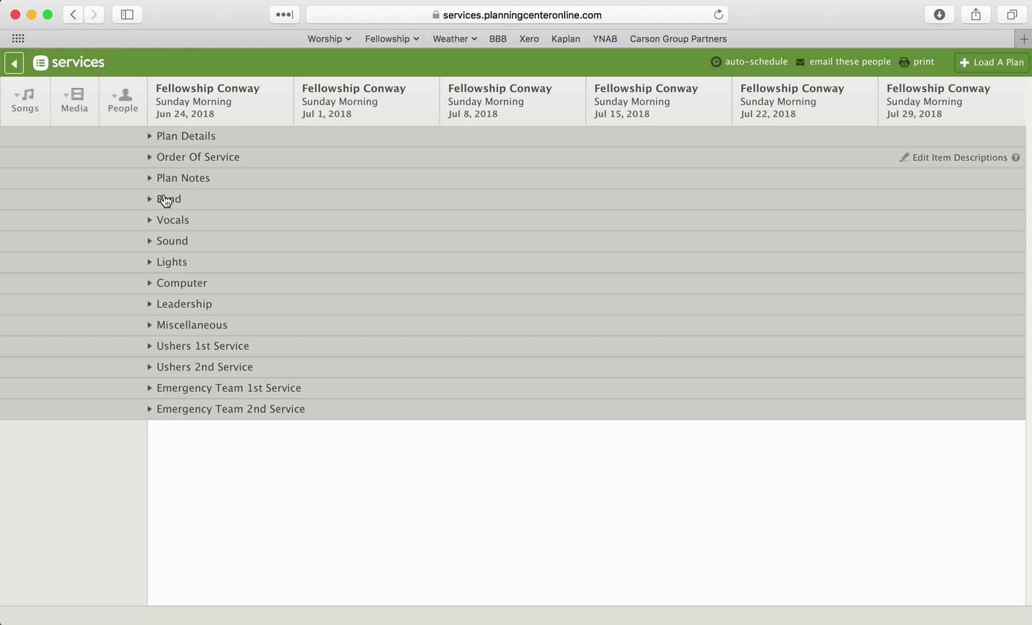
pyautogui.click(166, 199)
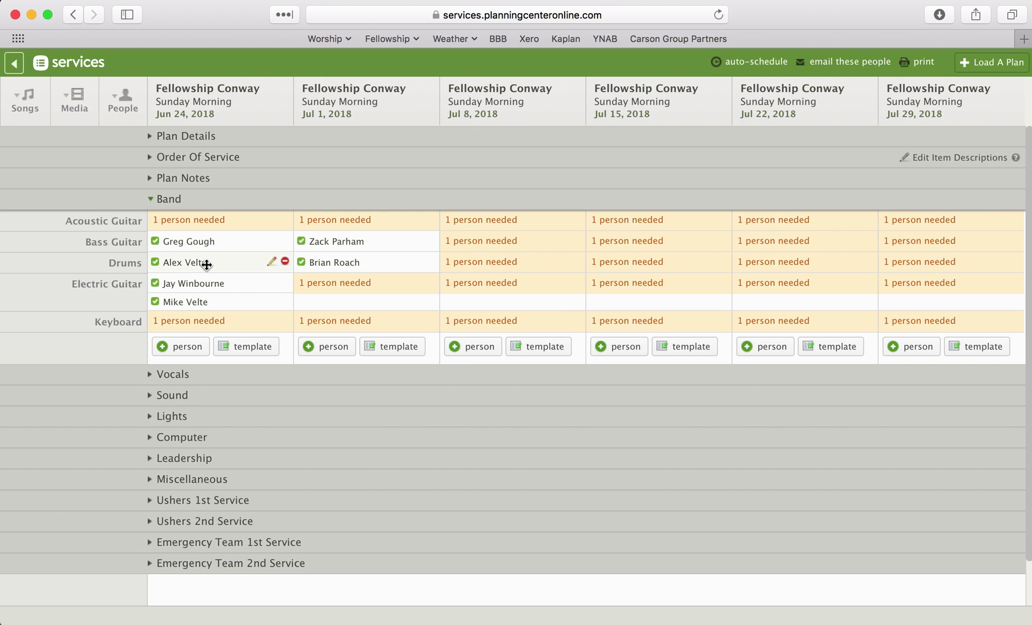
# Step: Copy the June 24 drummer to July 8, and select the July 1 drummer for the July 15 Drums position
pyautogui.moveTo(207, 264); pyautogui.dragTo(486, 265)
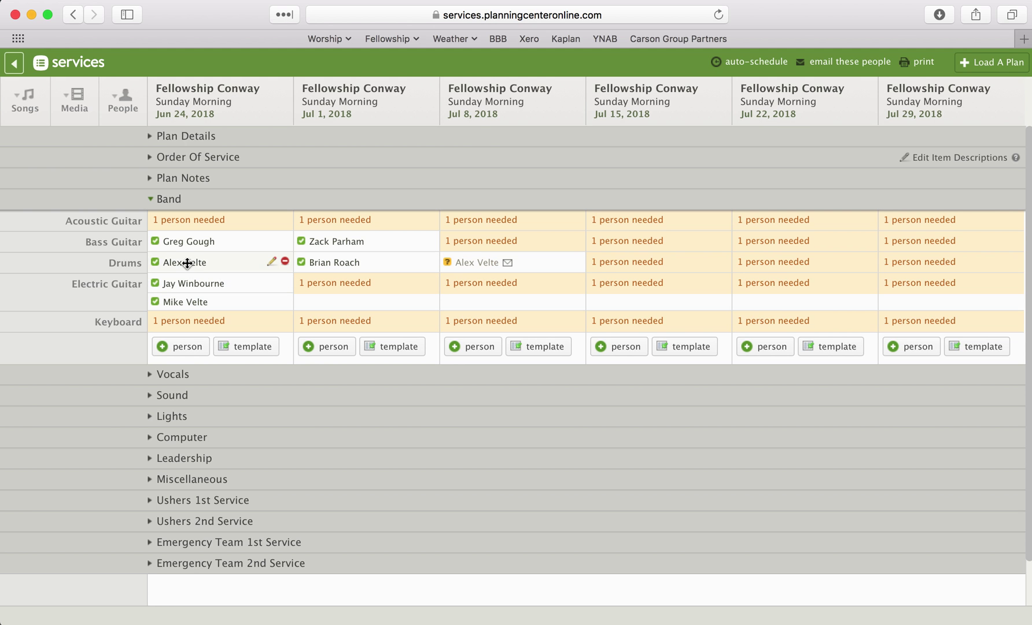
pyautogui.click(625, 266)
pyautogui.click(340, 238)
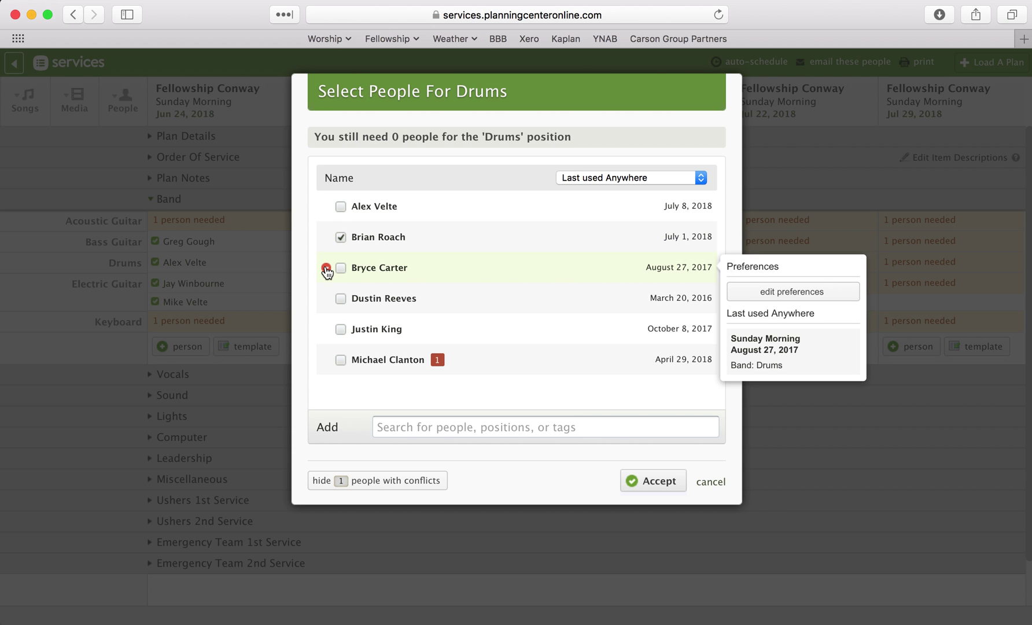
# Step: Remove the candidate last used August 27, 2017 from the Drums position, and add the same person back through the people search
pyautogui.click(327, 268)
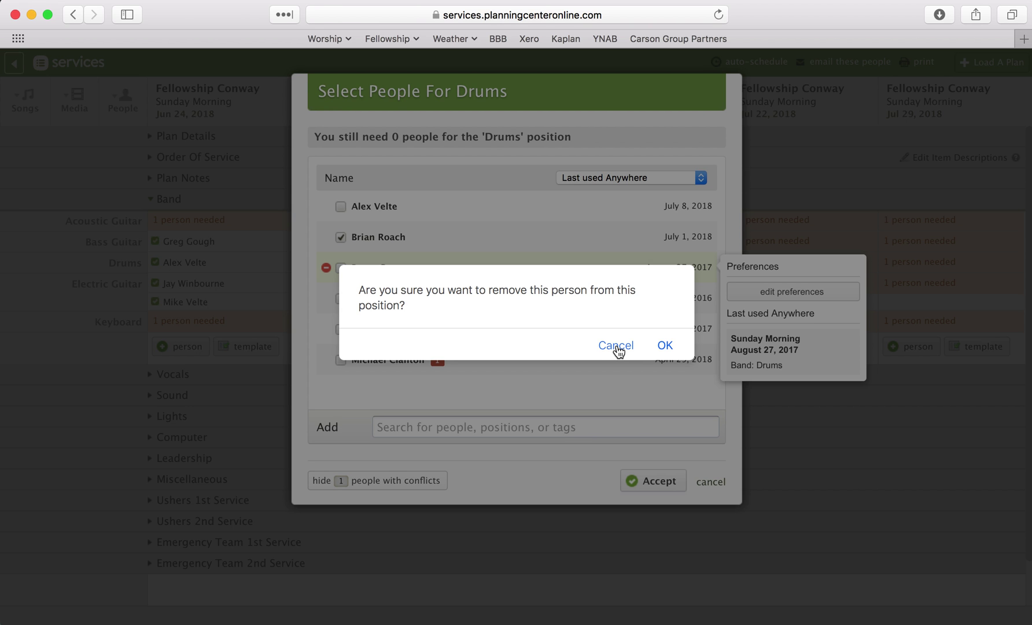
pyautogui.click(665, 346)
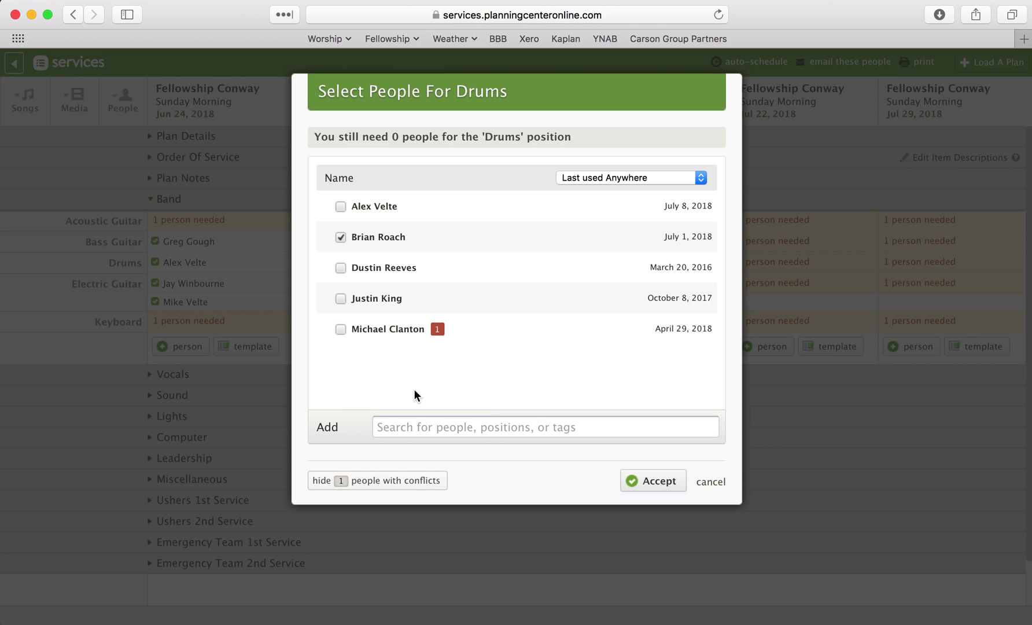
pyautogui.click(440, 428)
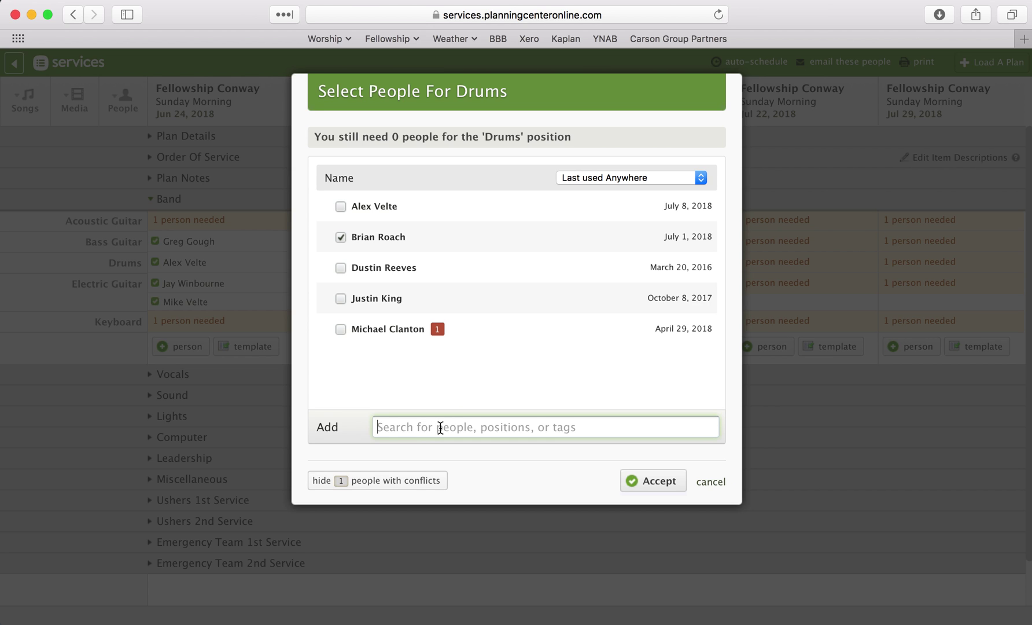
pyautogui.write('bryce')
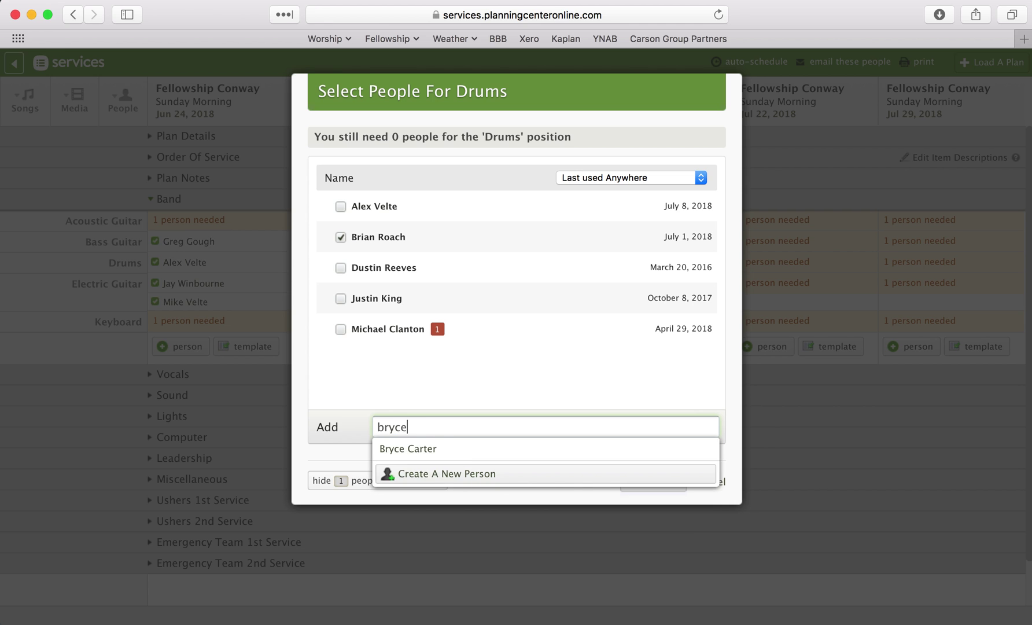
pyautogui.click(439, 450)
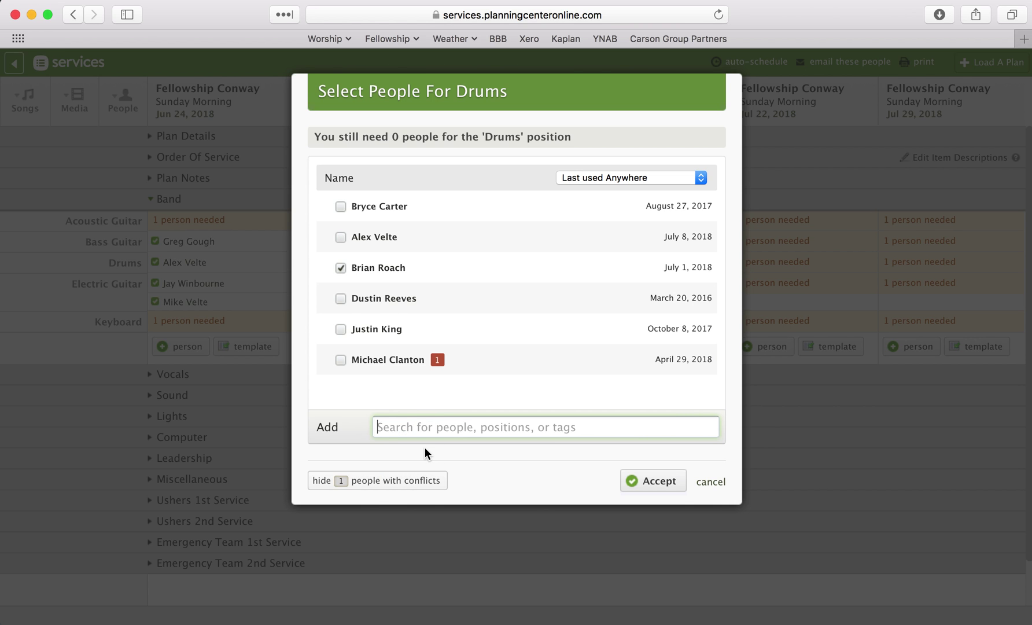
# Step: Switch the July 15 Drums selection from the July 1 drummer to the re-added candidate
pyautogui.moveTo(379, 292)
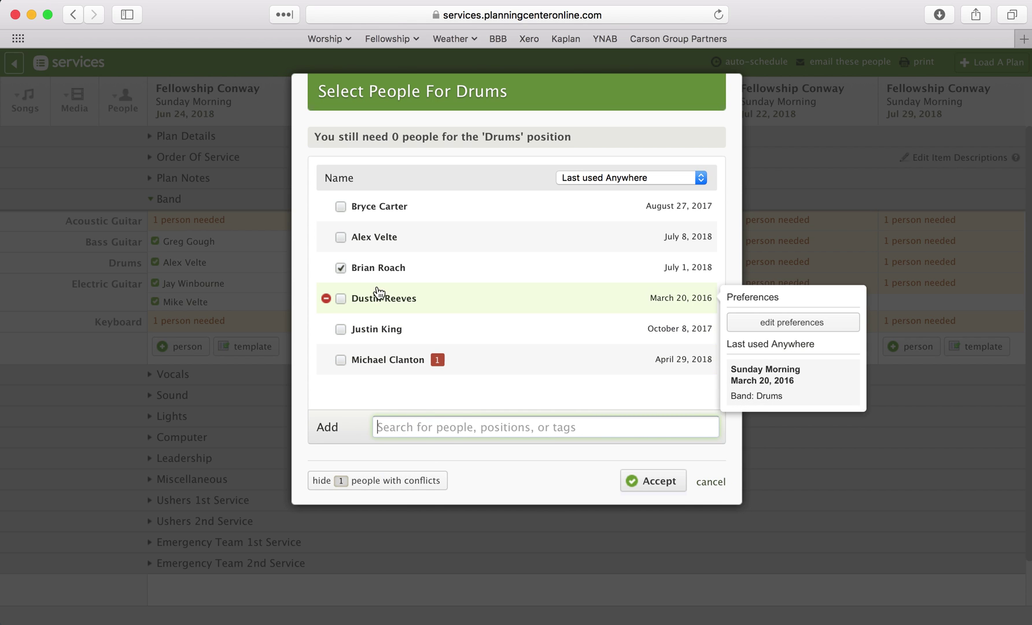
pyautogui.click(341, 206)
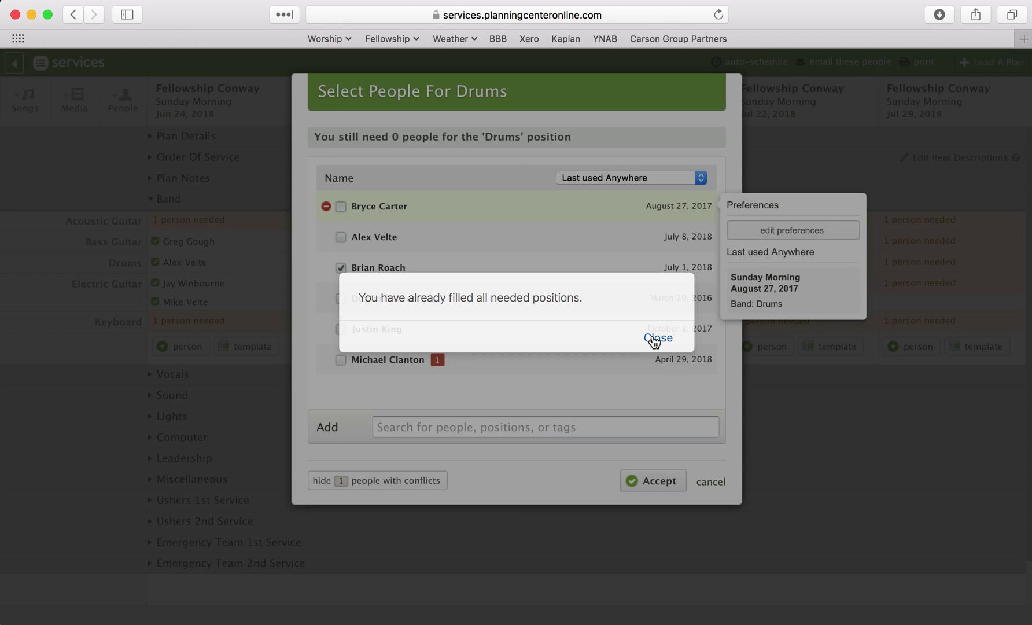
pyautogui.click(659, 337)
pyautogui.moveTo(394, 279)
pyautogui.click(340, 267)
pyautogui.click(341, 206)
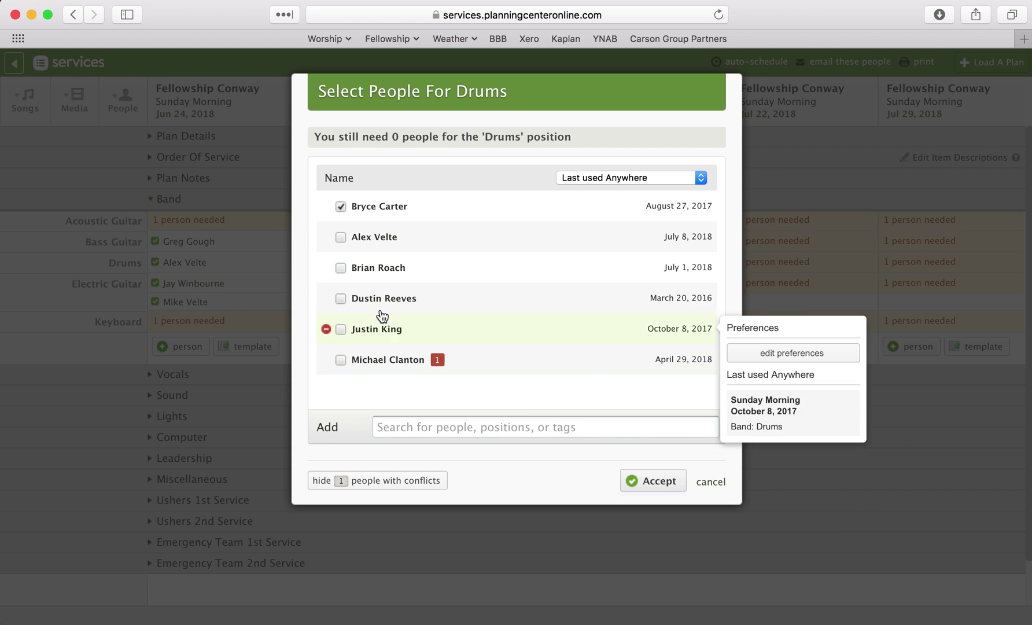
# Step: Switch the July 15 Drums selection back to the July 1 drummer and accept the assignment
pyautogui.click(341, 207)
pyautogui.click(341, 268)
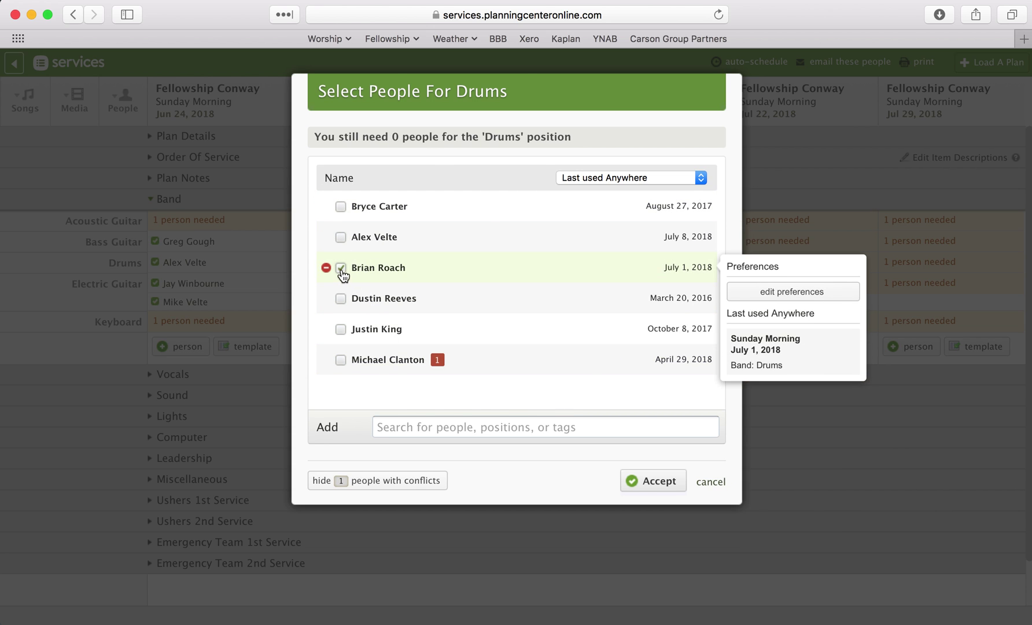
pyautogui.click(619, 473)
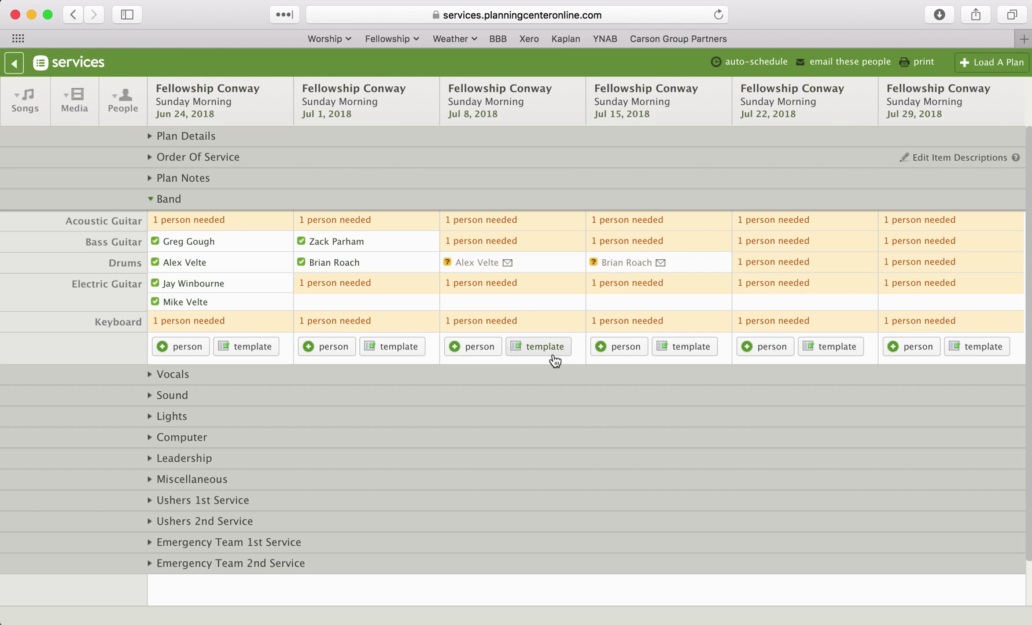
# Step: View the July 22 Drums candidates without assigning anyone, and remove the drummer from July 15
pyautogui.click(764, 261)
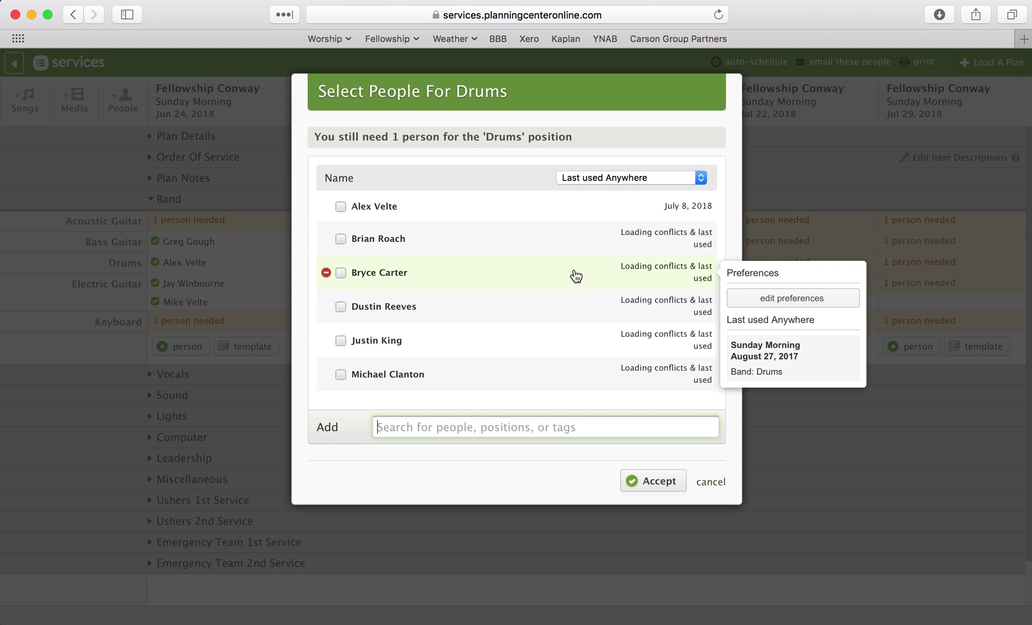
pyautogui.moveTo(426, 362)
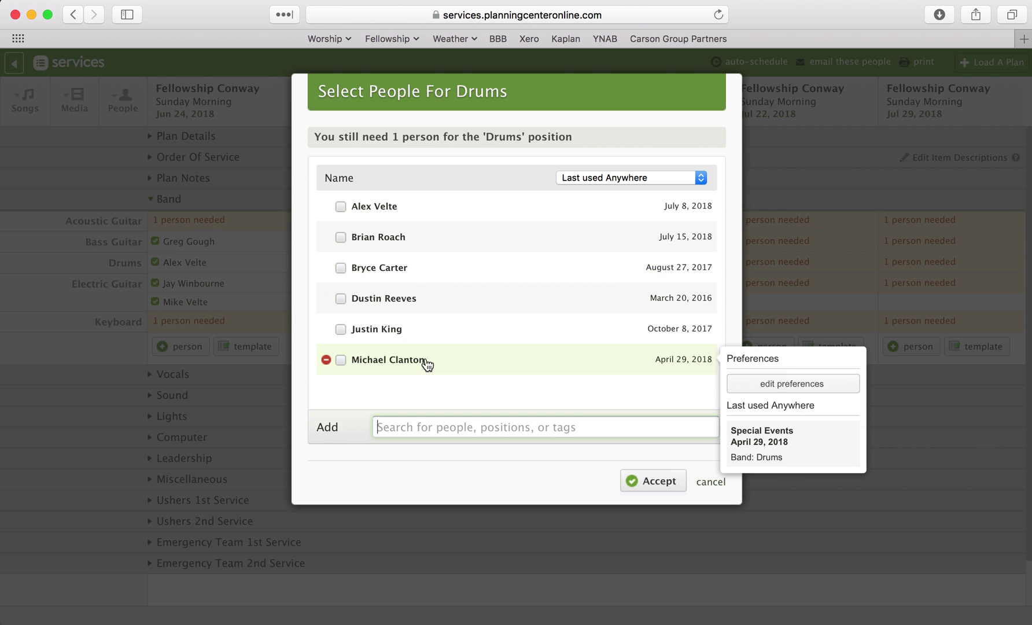
pyautogui.click(710, 482)
pyautogui.click(723, 261)
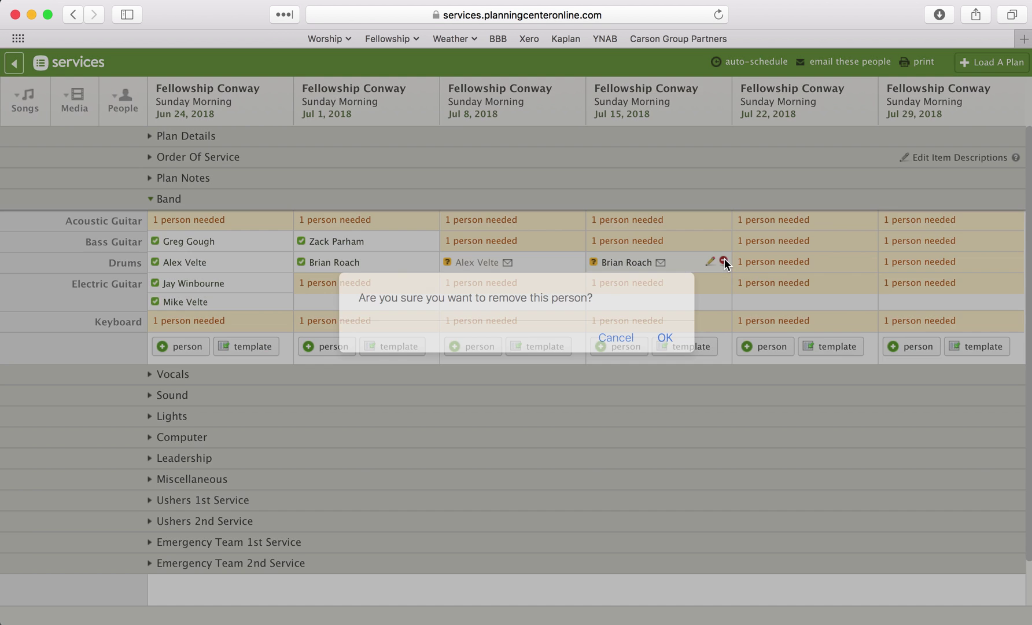
pyautogui.click(669, 341)
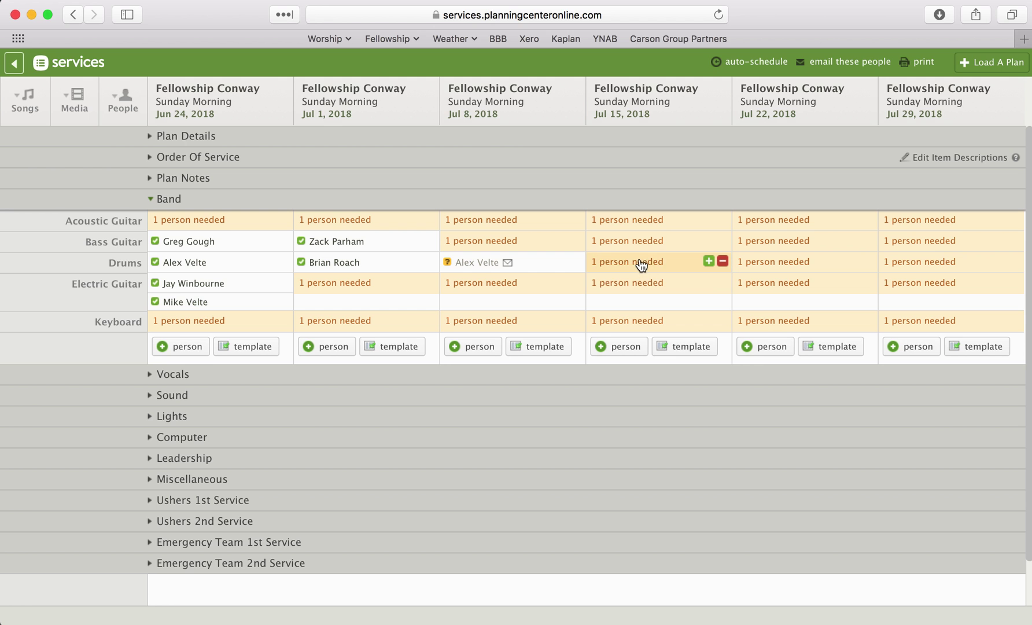
# Step: Examine the blockout details of the candidate flagged with a conflict for the July 15 Drums position, leaving that person unselected
pyautogui.click(637, 263)
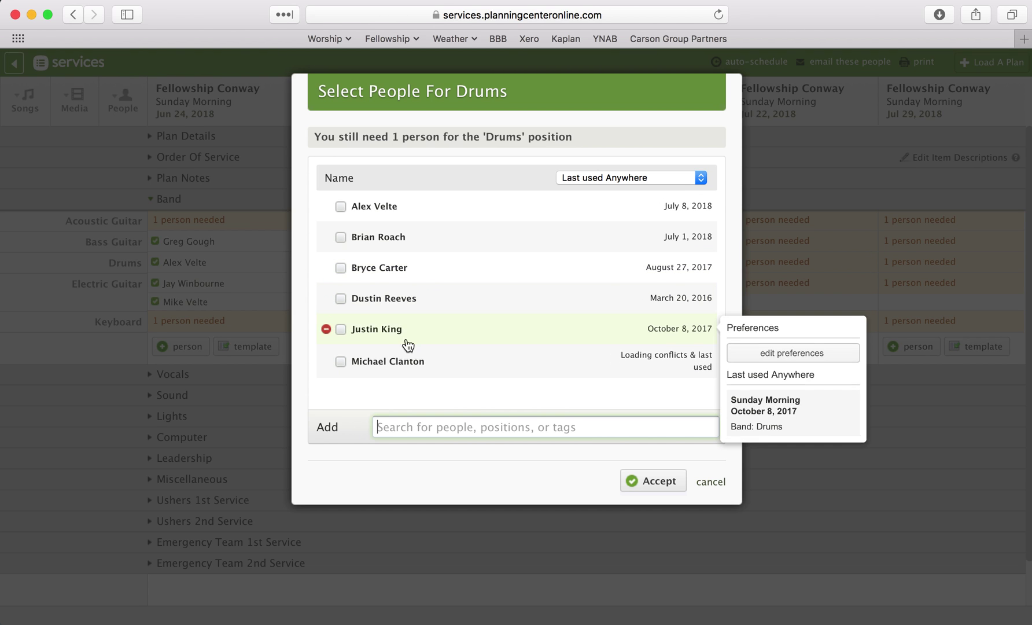
pyautogui.moveTo(436, 360)
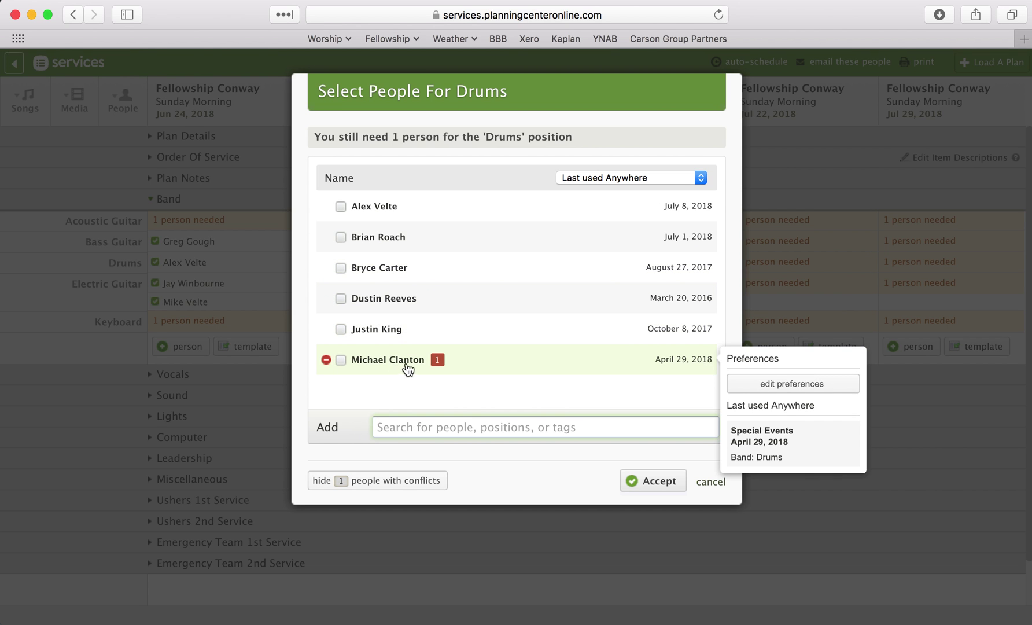
pyautogui.click(435, 360)
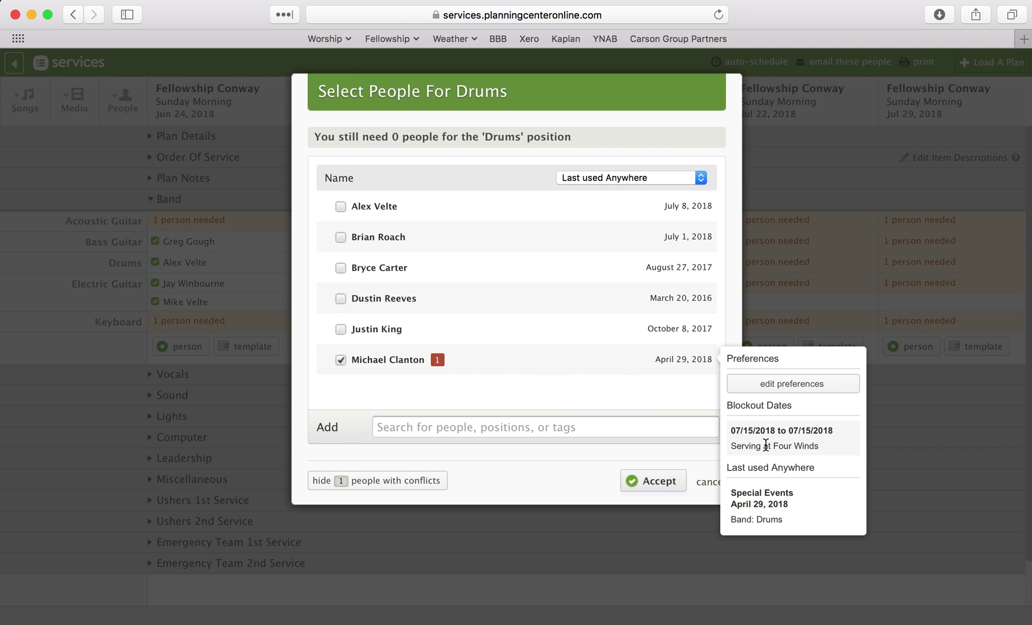
pyautogui.click(340, 360)
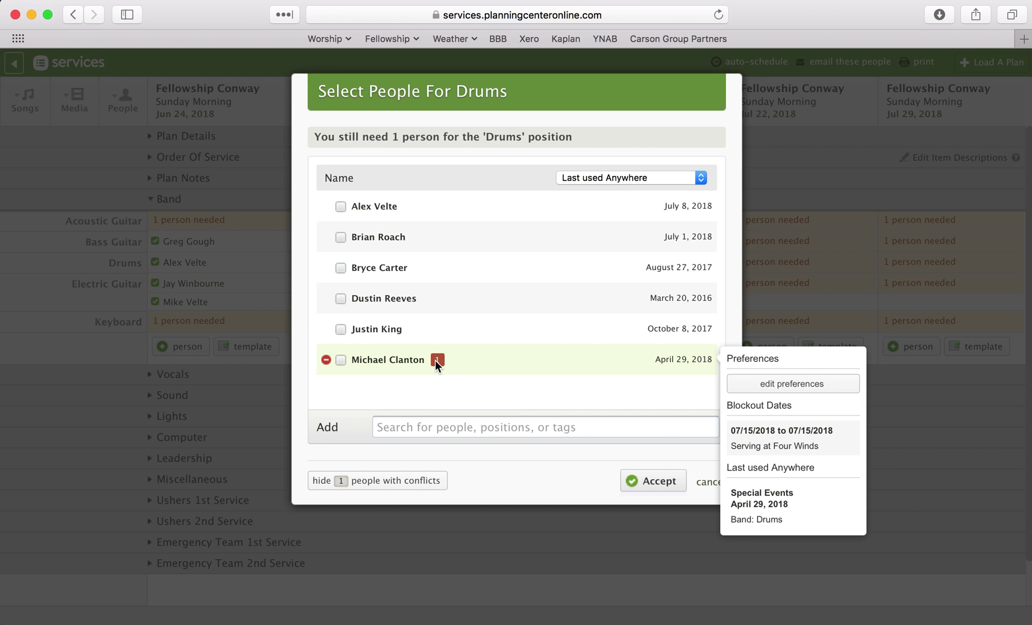
# Step: Assign the July 1 drummer to July 15, and copy the July 8 and July 15 drummers to July 22 and July 29 respectively
pyautogui.click(341, 237)
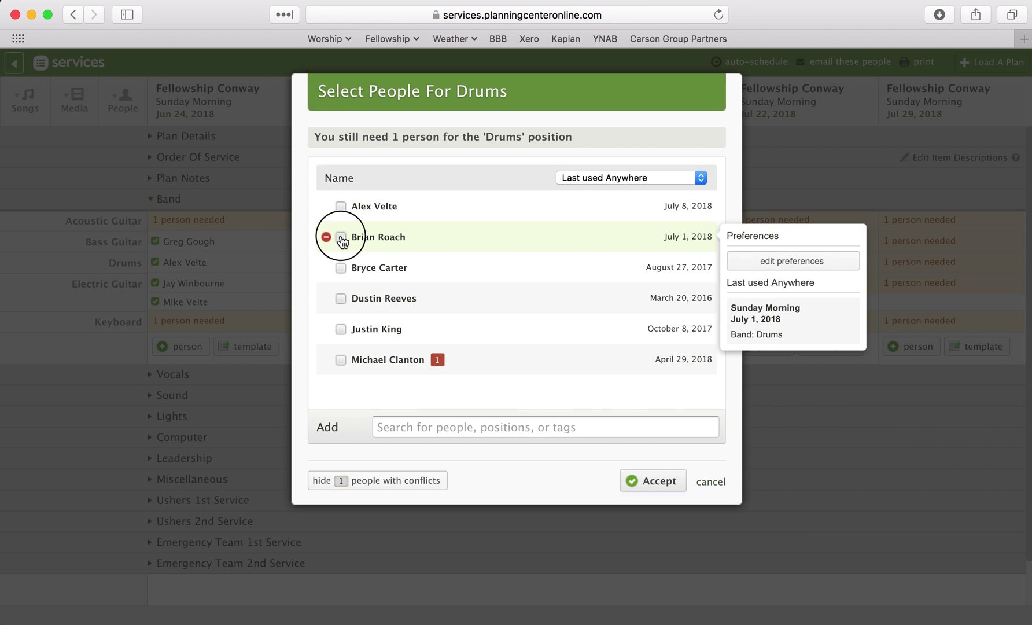
pyautogui.click(649, 485)
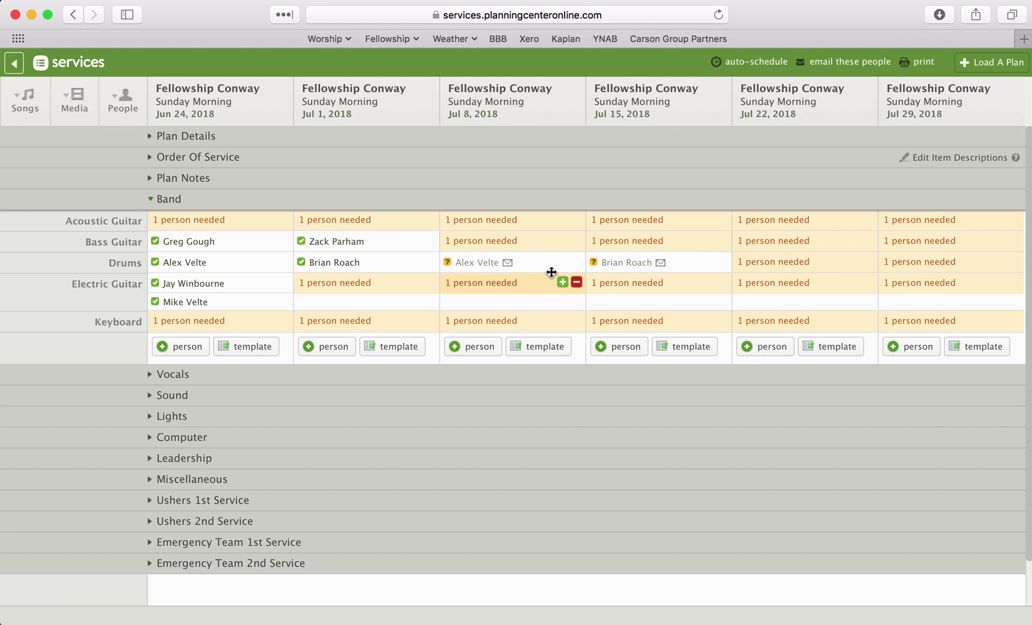
pyautogui.moveTo(477, 262); pyautogui.dragTo(761, 261)
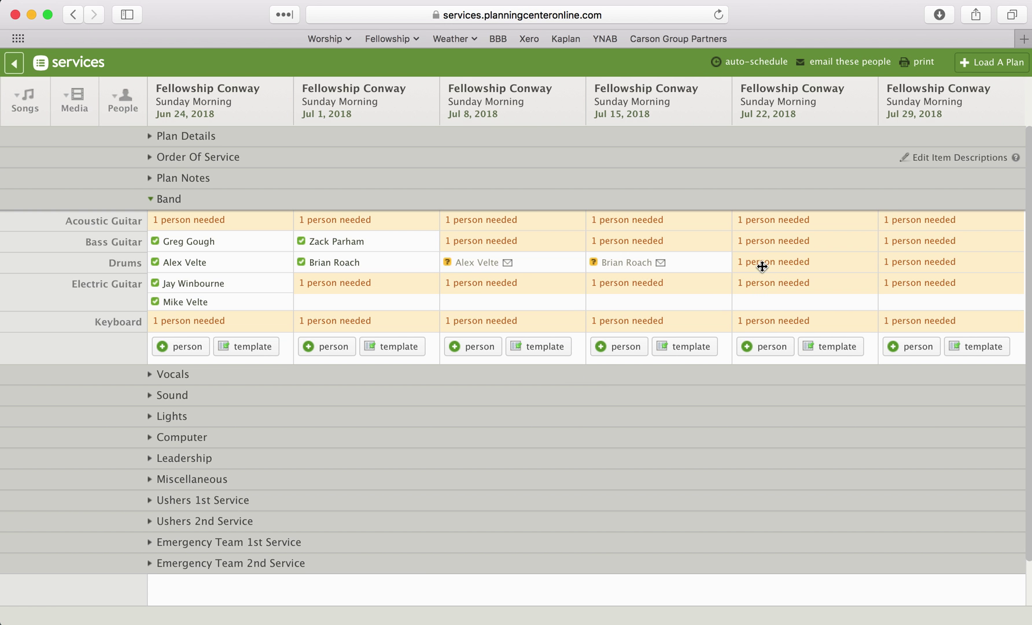
pyautogui.moveTo(632, 261); pyautogui.dragTo(915, 262)
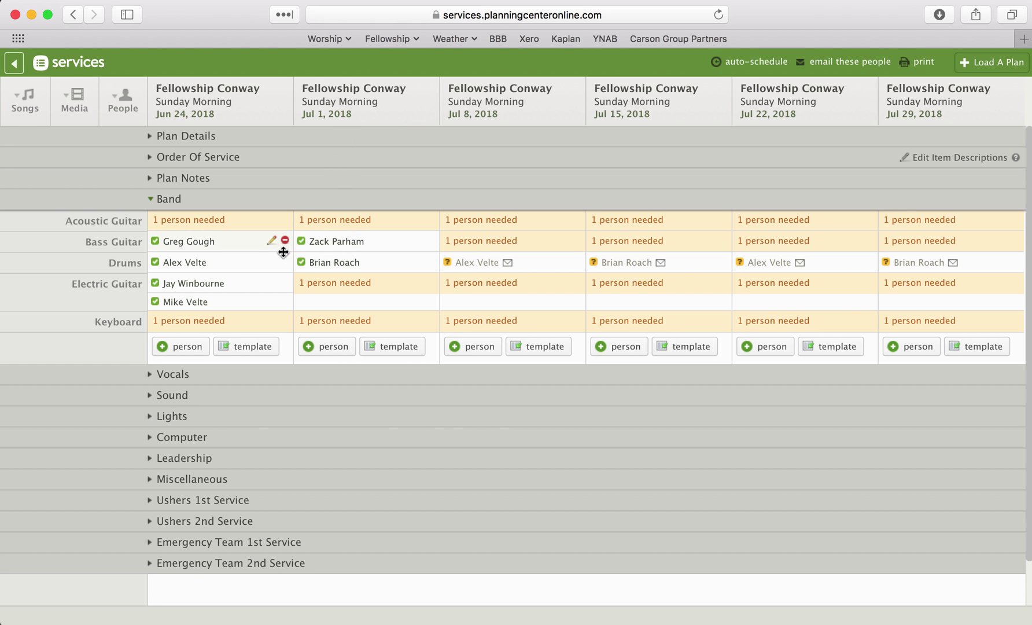
# Step: Copy the June 24 bass guitarist to the Bass Guitar position on July 8, July 15, July 22 and July 29
pyautogui.click(199, 239)
pyautogui.moveTo(199, 240); pyautogui.dragTo(499, 244)
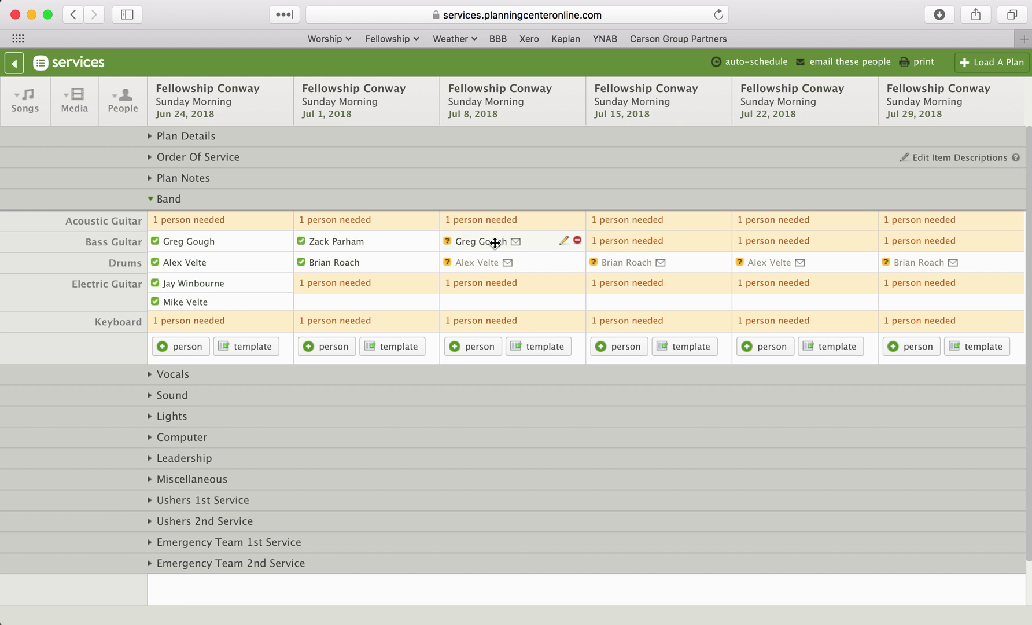
pyautogui.moveTo(495, 242); pyautogui.dragTo(912, 241)
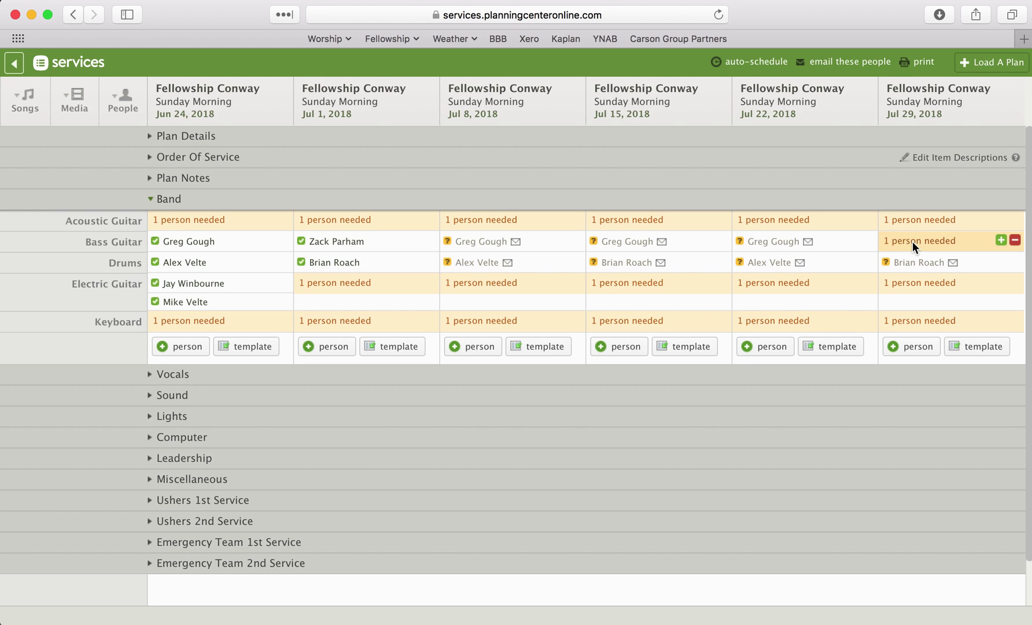
pyautogui.moveTo(858, 230)
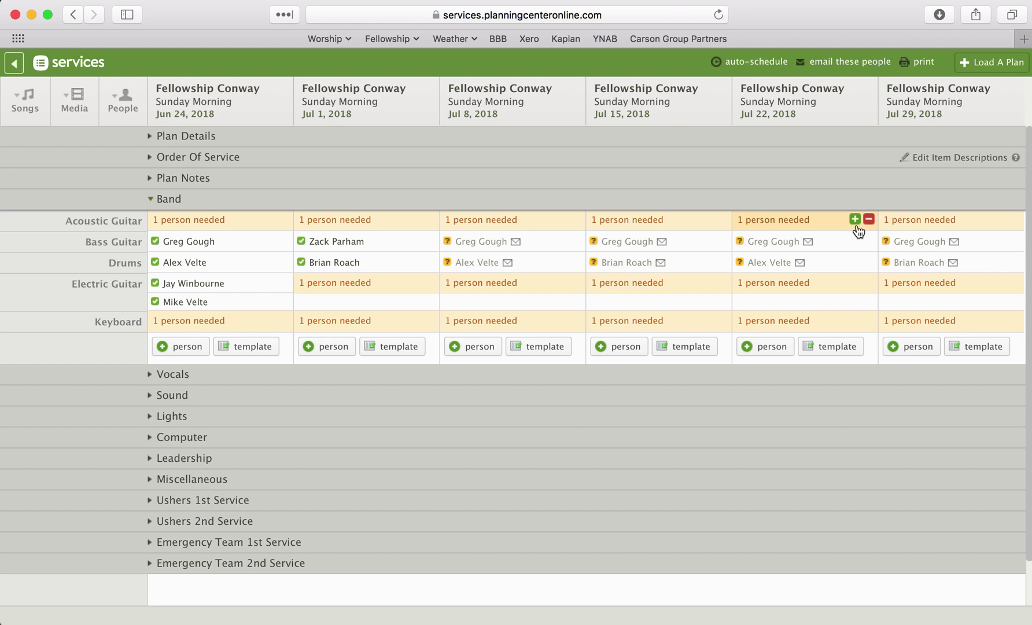
# Step: Increase the Electric Guitar need to two people on July 1, July 8, July 15, July 22 and July 29
pyautogui.moveTo(389, 291)
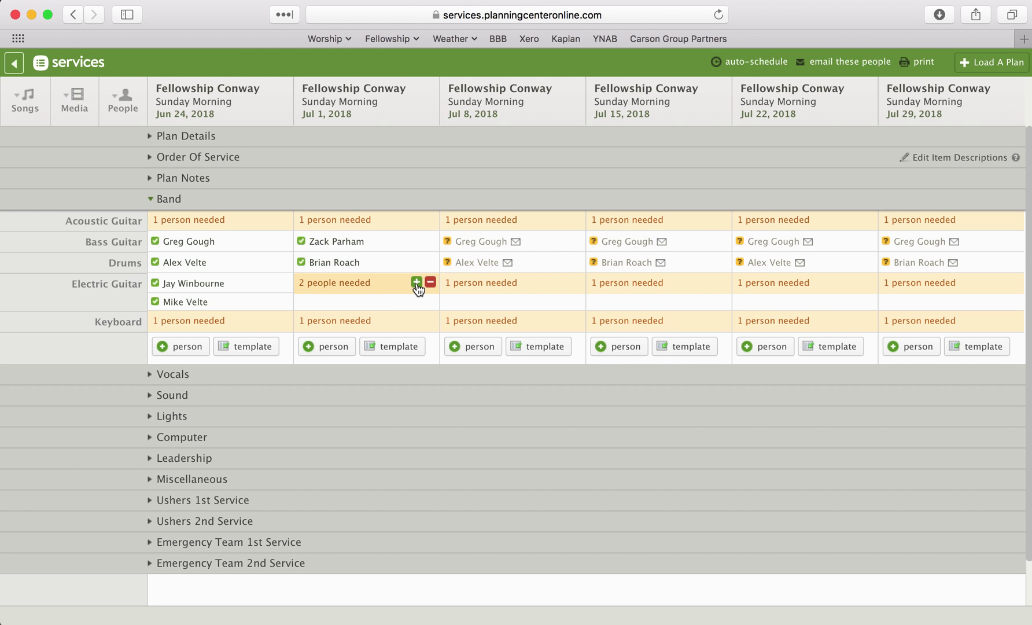
pyautogui.click(563, 283)
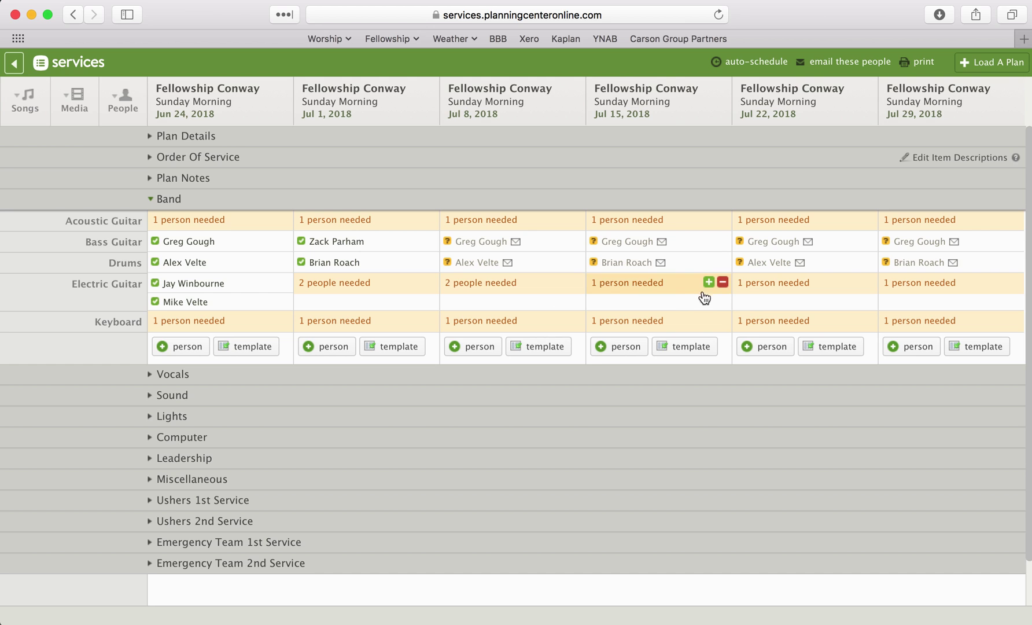
pyautogui.click(709, 282)
pyautogui.moveTo(805, 298)
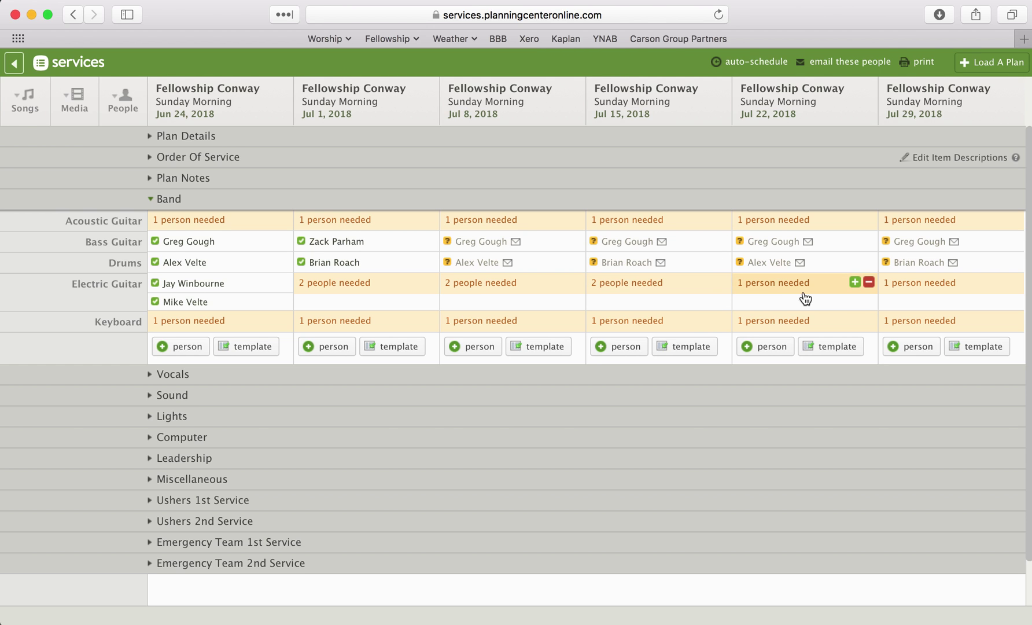
pyautogui.click(855, 282)
pyautogui.click(1001, 283)
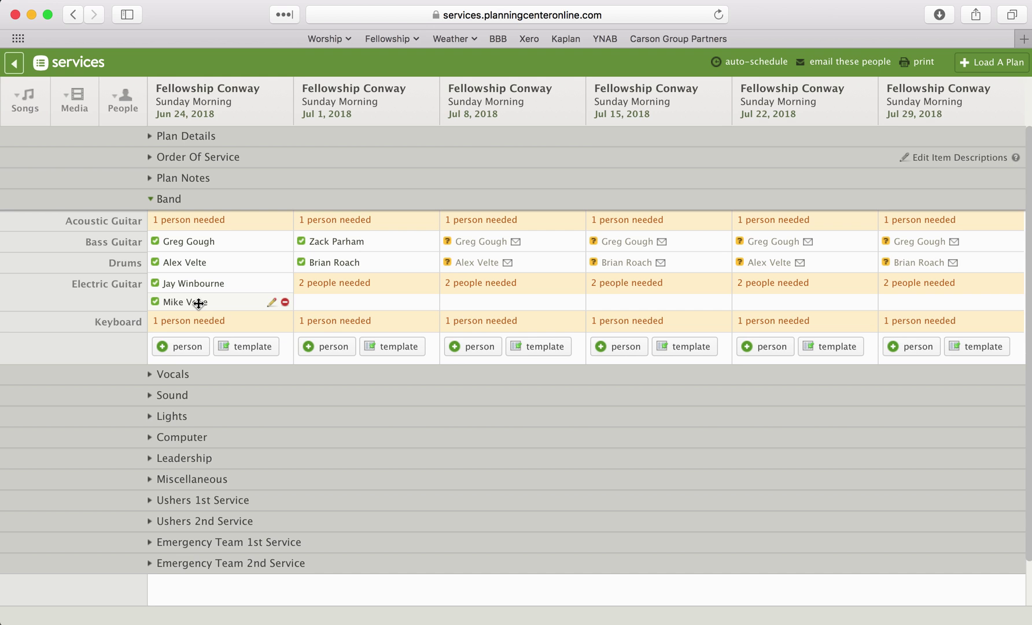
# Step: Copy the second June 24 electric guitarist to July 1, 8, 15 and 22, and cancel the conflicting July 29 assignment
pyautogui.moveTo(199, 303); pyautogui.dragTo(883, 296)
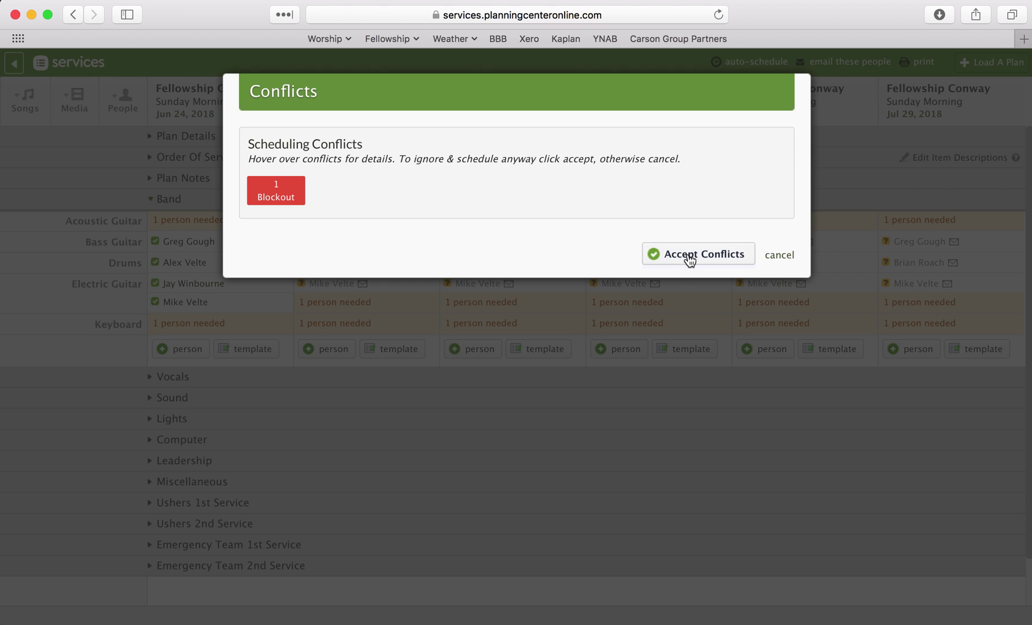
pyautogui.click(778, 256)
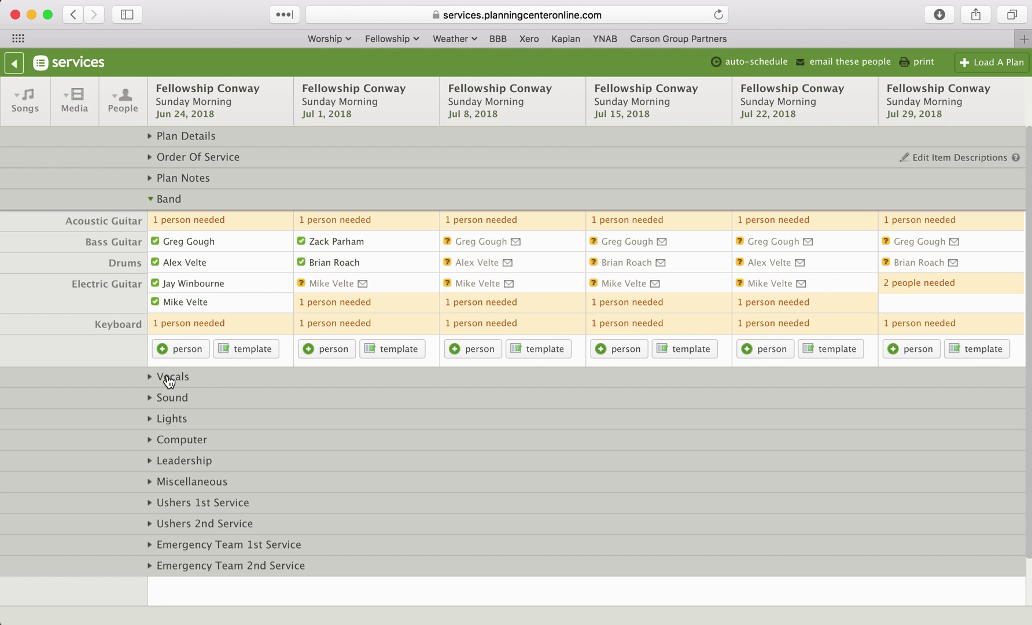
# Step: Expand the Vocals and Leadership teams in the matrix
pyautogui.click(169, 377)
pyautogui.scroll(-1, 165, 405)
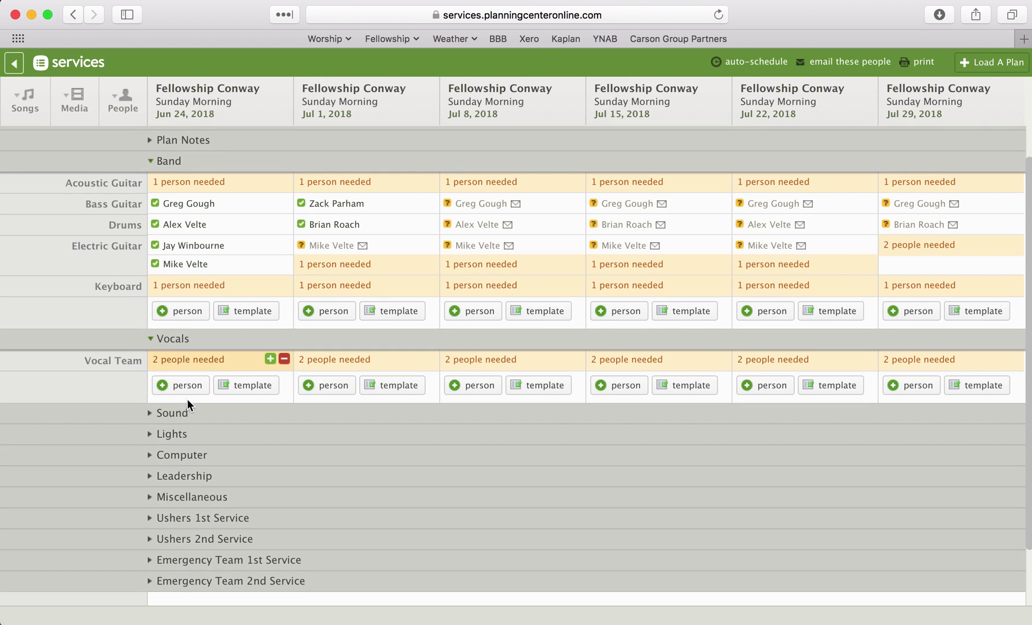
pyautogui.click(175, 475)
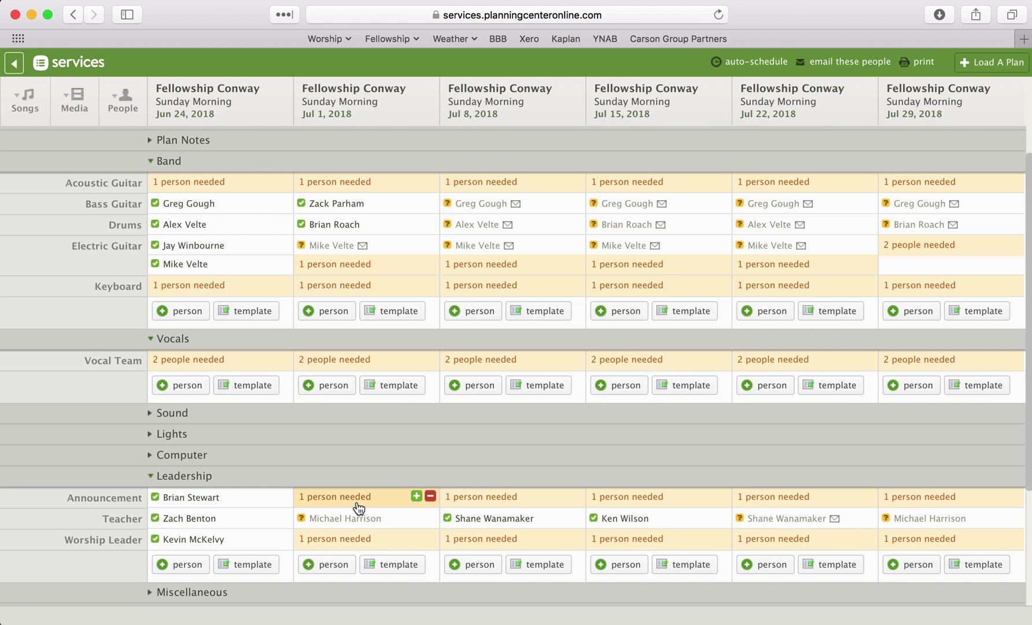
# Step: Assign the Worship Leader candidate last used June 17, 2018 to July 1, and copy that person to July 22
pyautogui.click(361, 541)
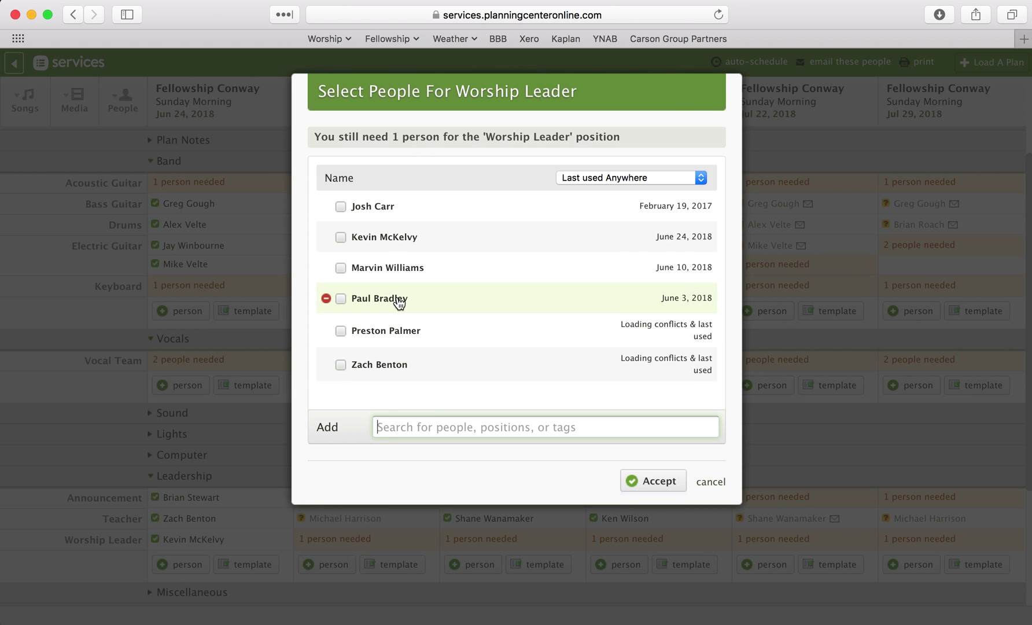
pyautogui.click(340, 329)
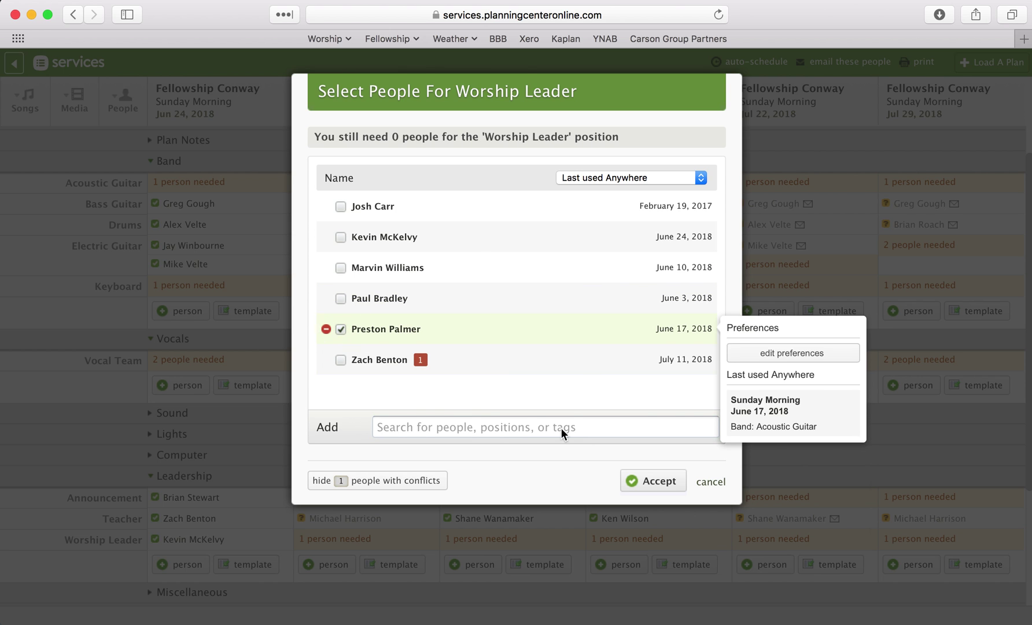
pyautogui.click(648, 481)
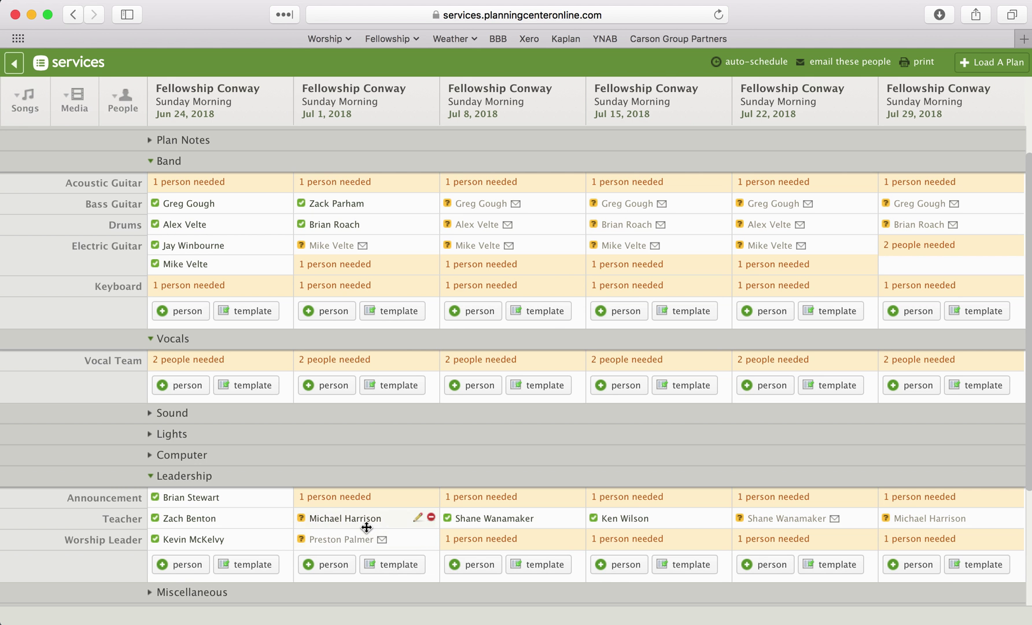
pyautogui.moveTo(354, 539); pyautogui.dragTo(794, 540)
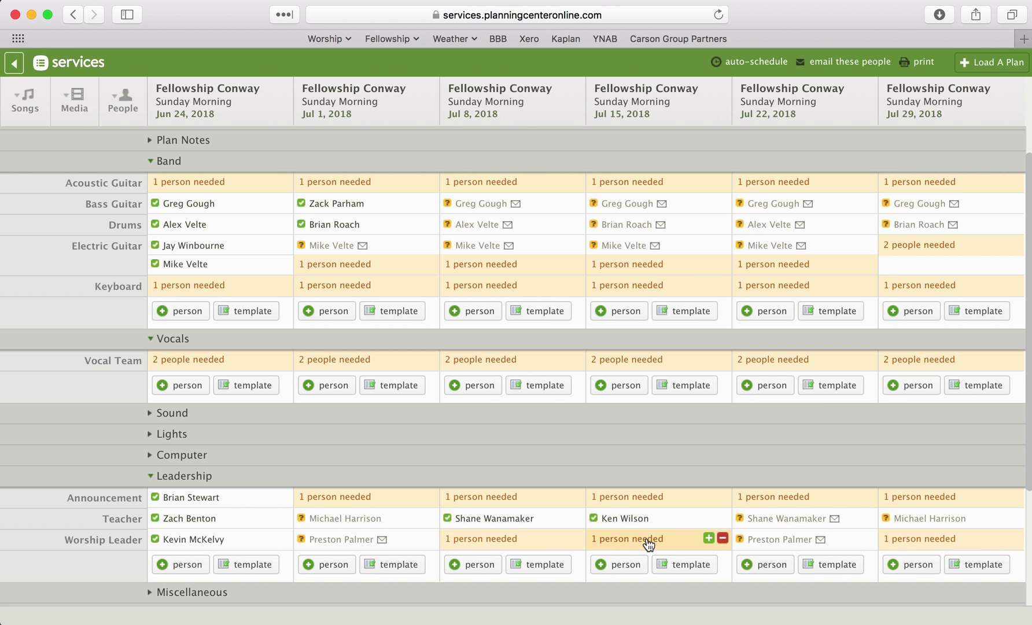
# Step: Assign the Worship Leader candidate last used June 3, 2018 to July 15, and select the same person for July 8
pyautogui.click(648, 544)
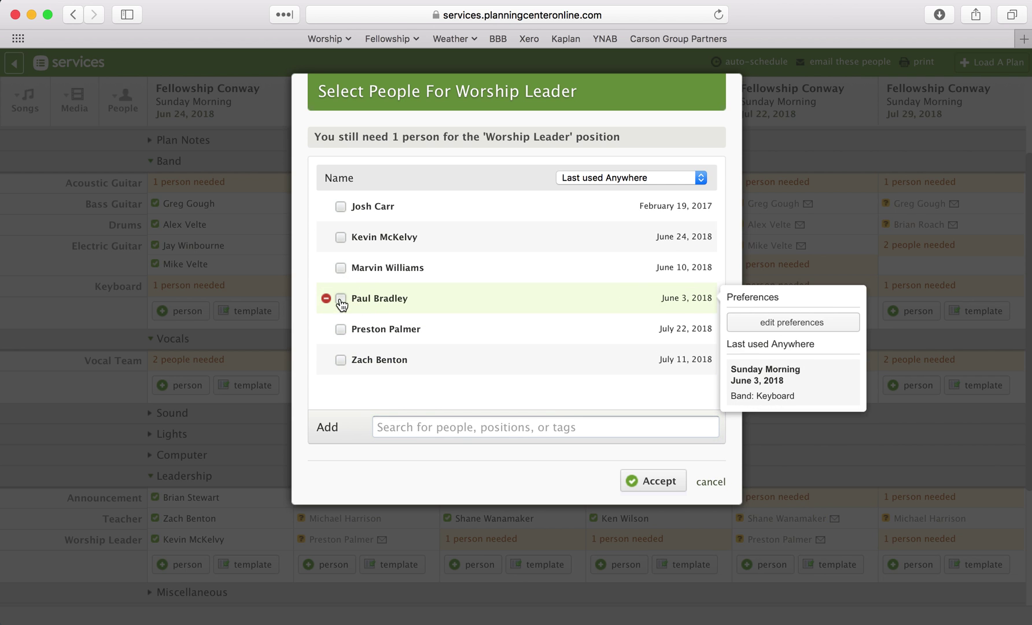
pyautogui.click(341, 298)
pyautogui.click(652, 479)
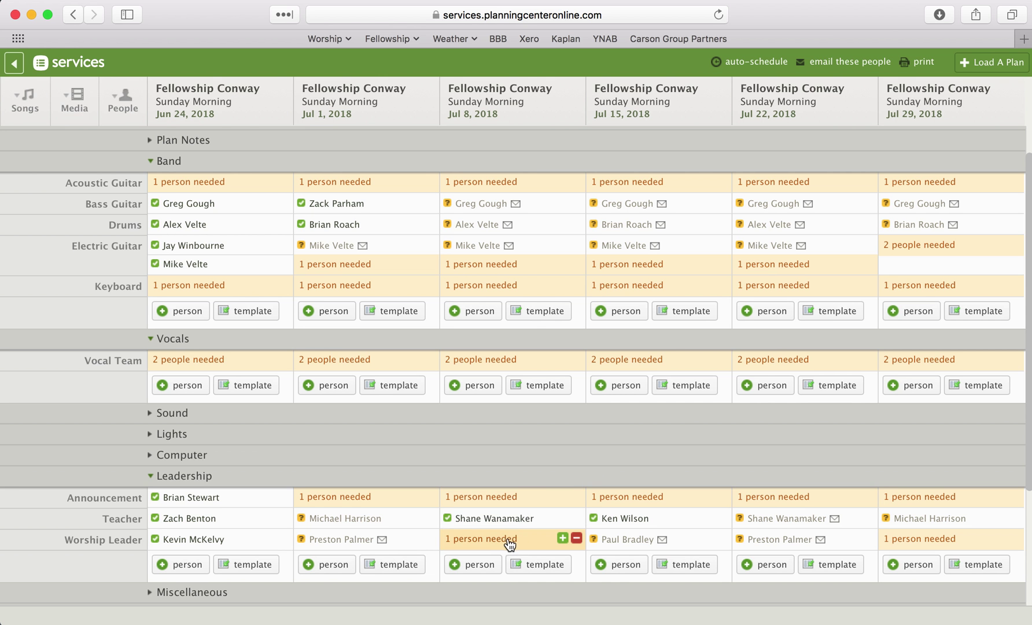
pyautogui.click(509, 543)
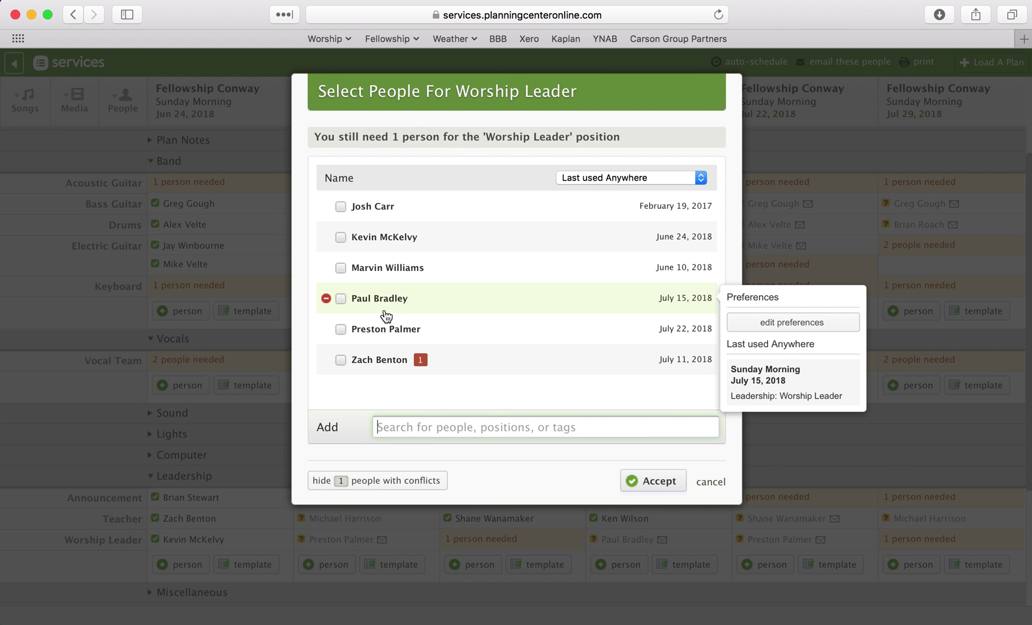
pyautogui.moveTo(421, 360)
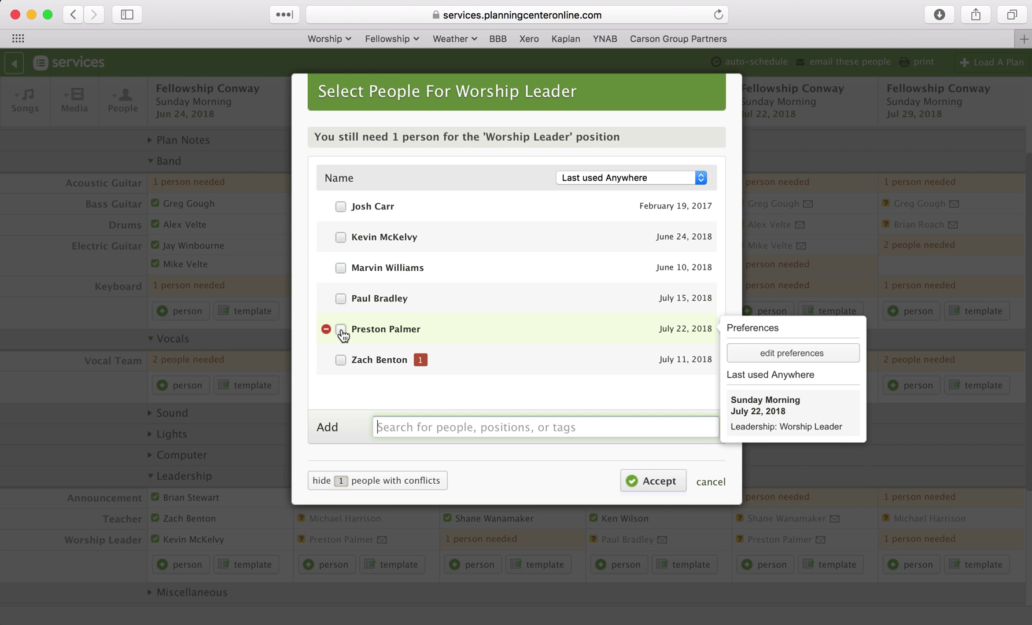
pyautogui.click(340, 298)
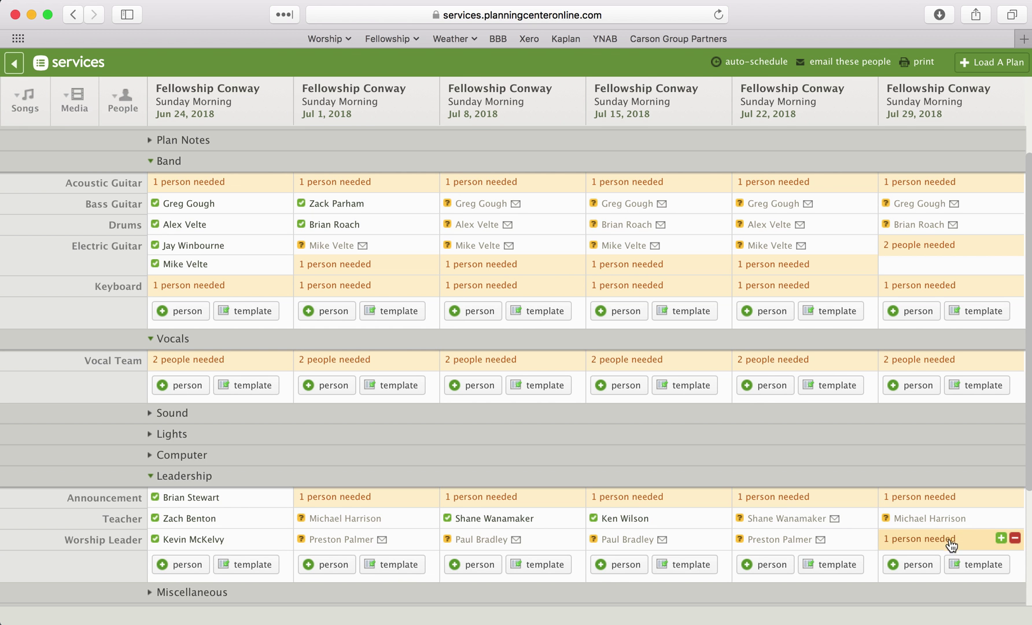
# Step: Assign the Worship Leader candidate last used July 11, 2018 to July 29
pyautogui.click(952, 541)
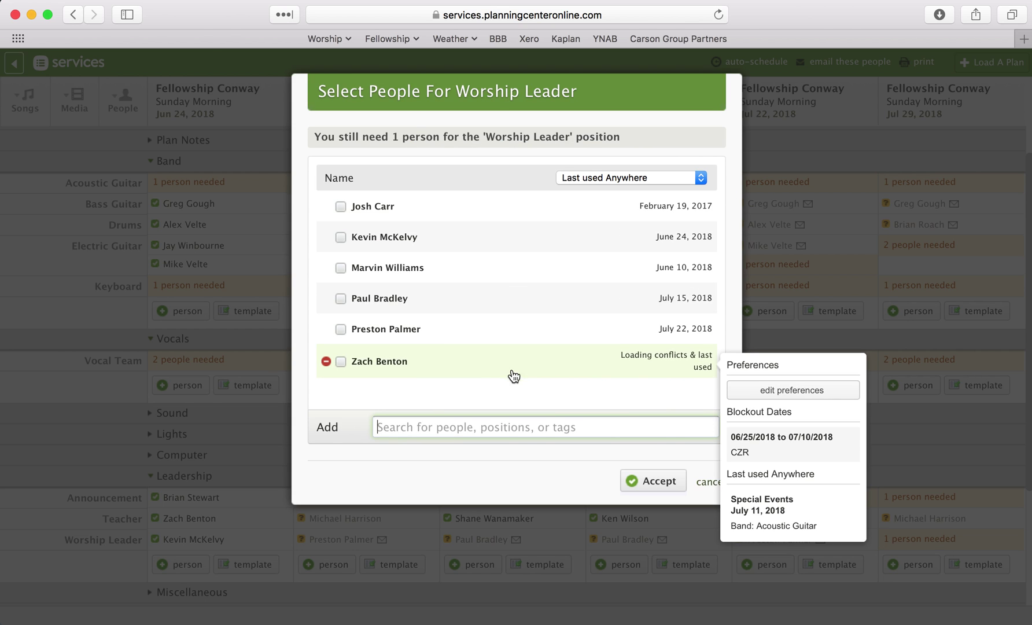
pyautogui.click(341, 360)
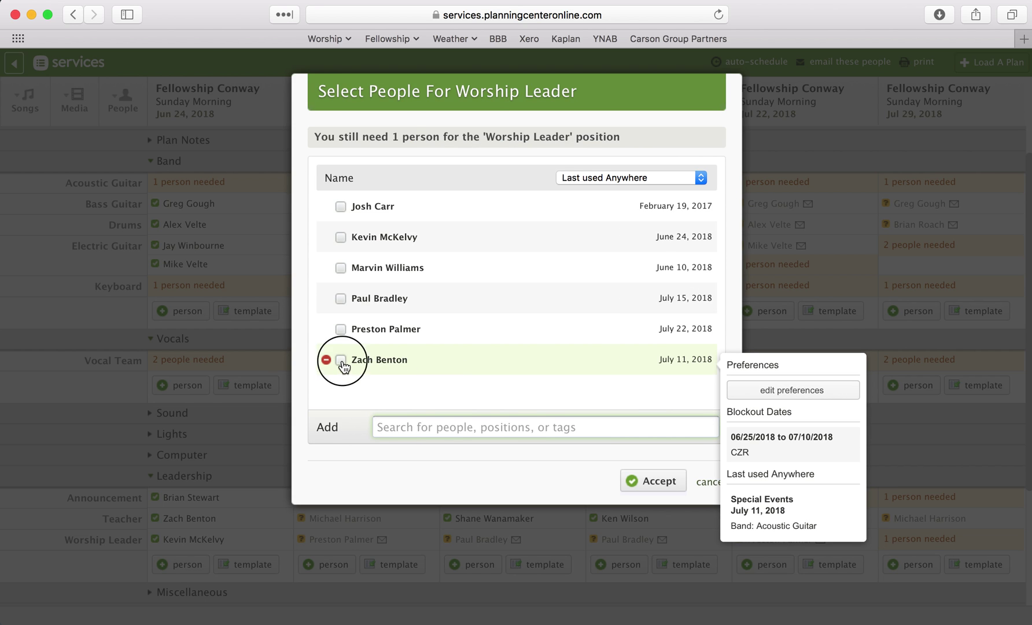
pyautogui.click(656, 483)
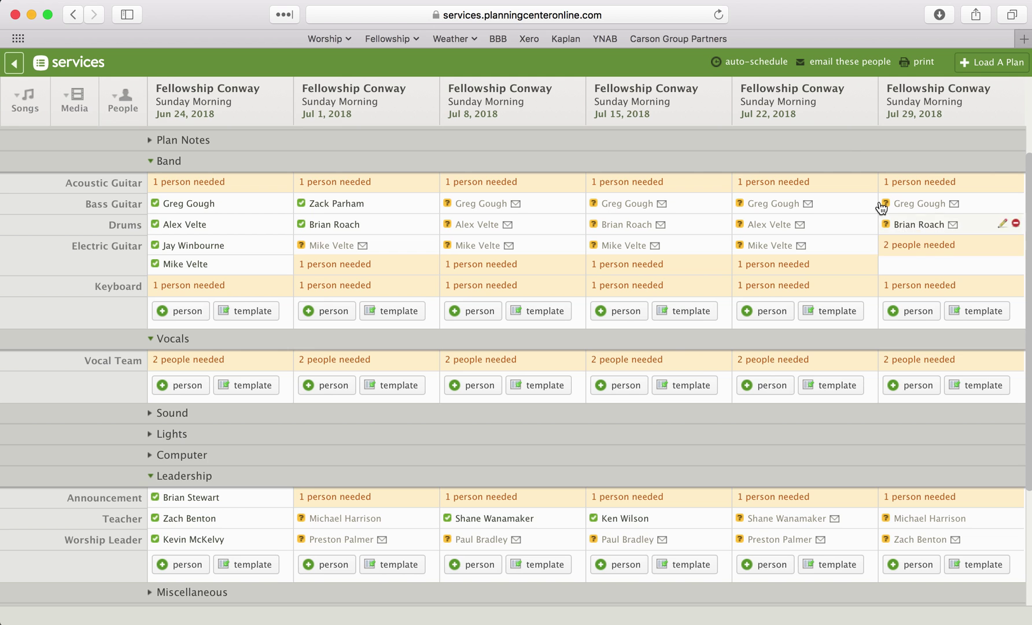
# Step: Prepare a scheduling email for the prepared notifications of all six plans in Band and Leadership, and show its full recipient list
pyautogui.click(843, 64)
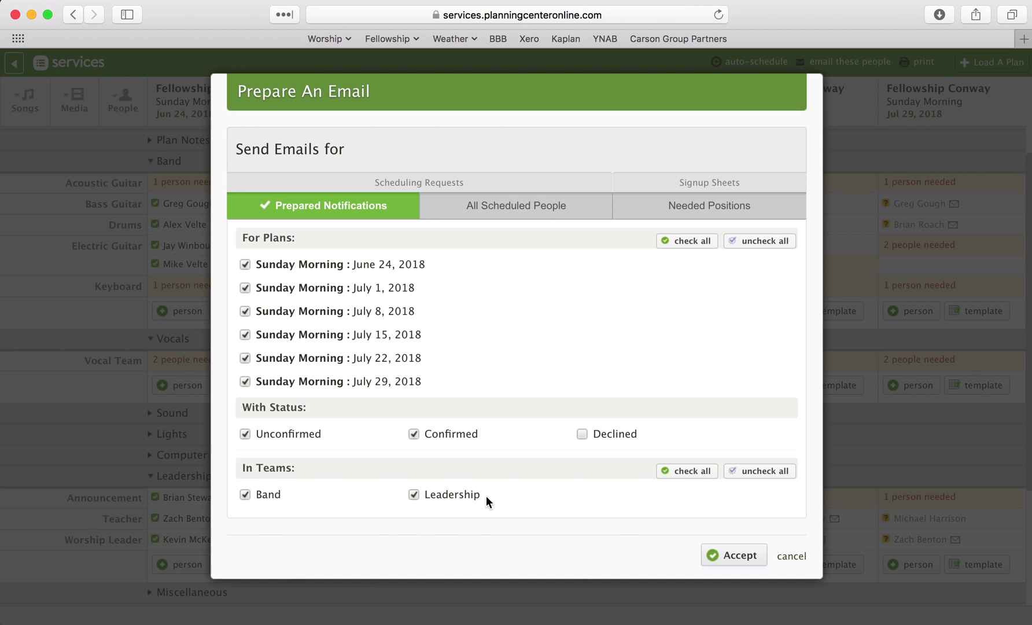
pyautogui.click(736, 556)
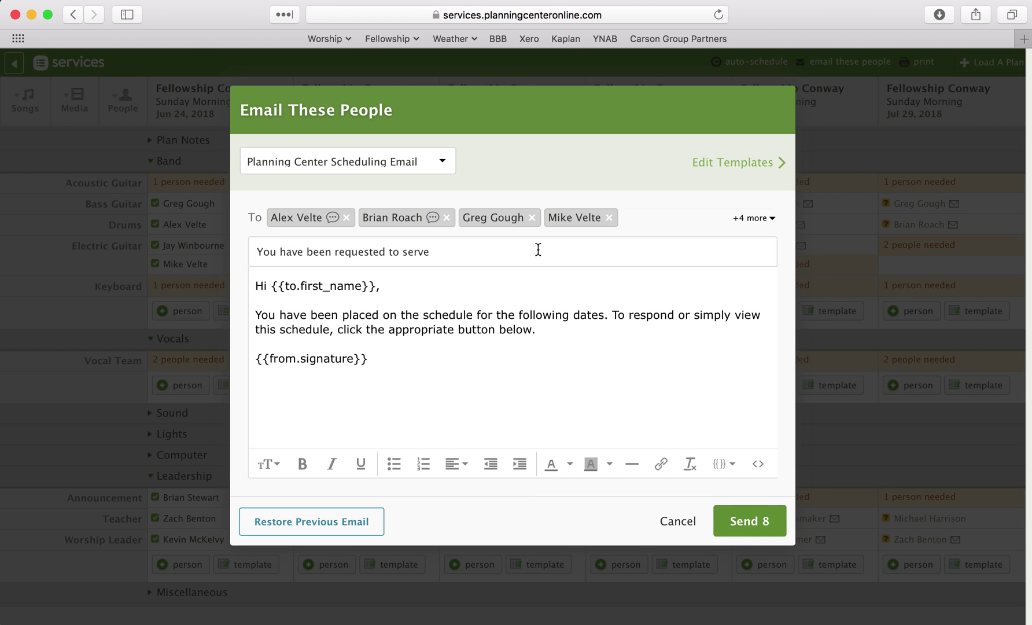
pyautogui.click(755, 219)
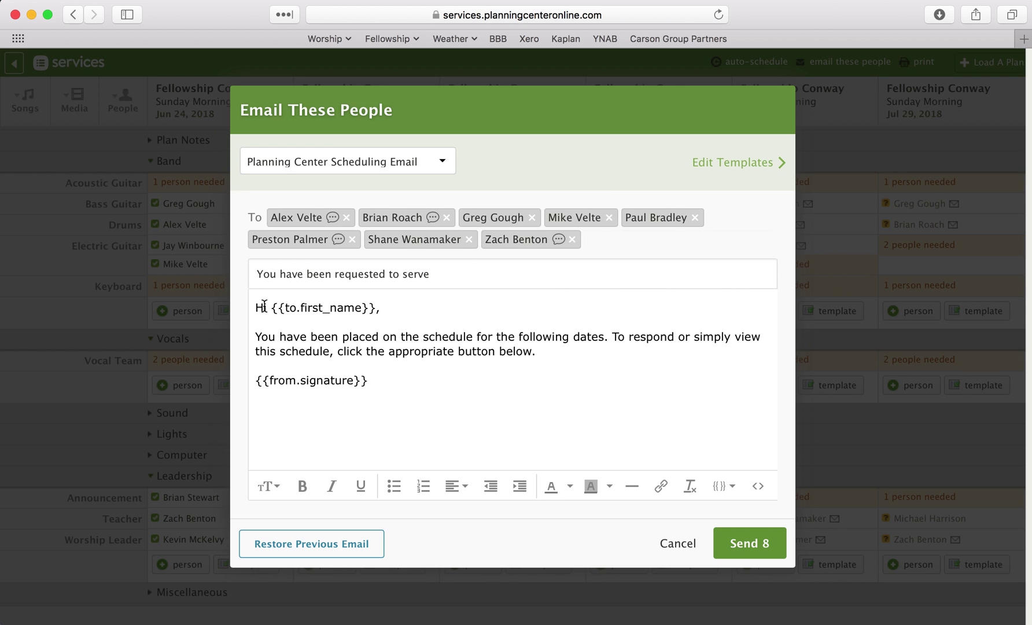
# Step: Change the email greeting to "Hi everyone," and cancel the email without sending it
pyautogui.moveTo(376, 309); pyautogui.dragTo(272, 286)
pyautogui.click(396, 325)
pyautogui.write('everyone,')
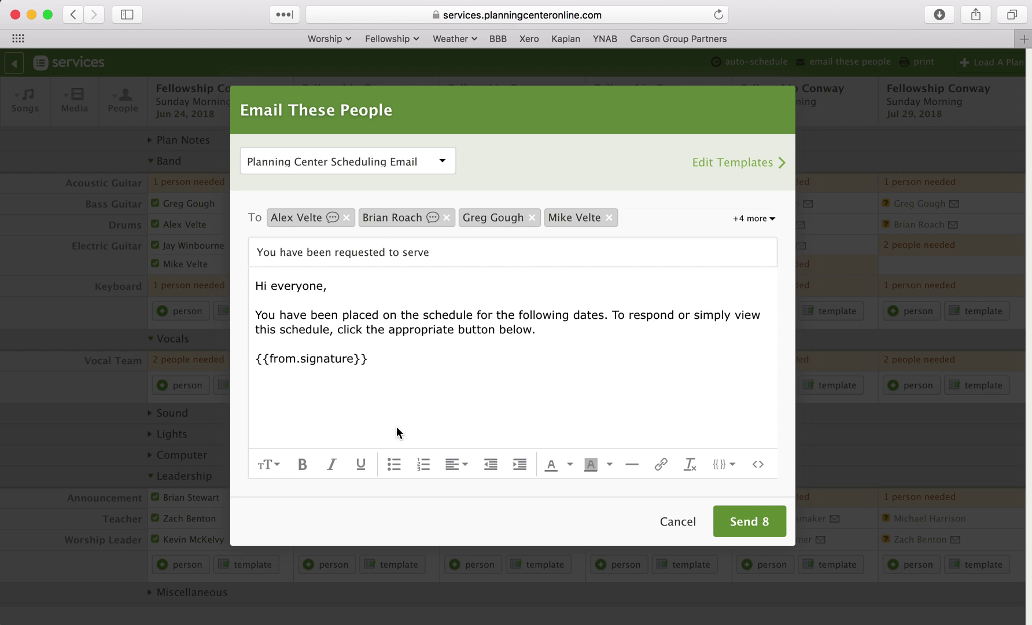
pyautogui.click(677, 523)
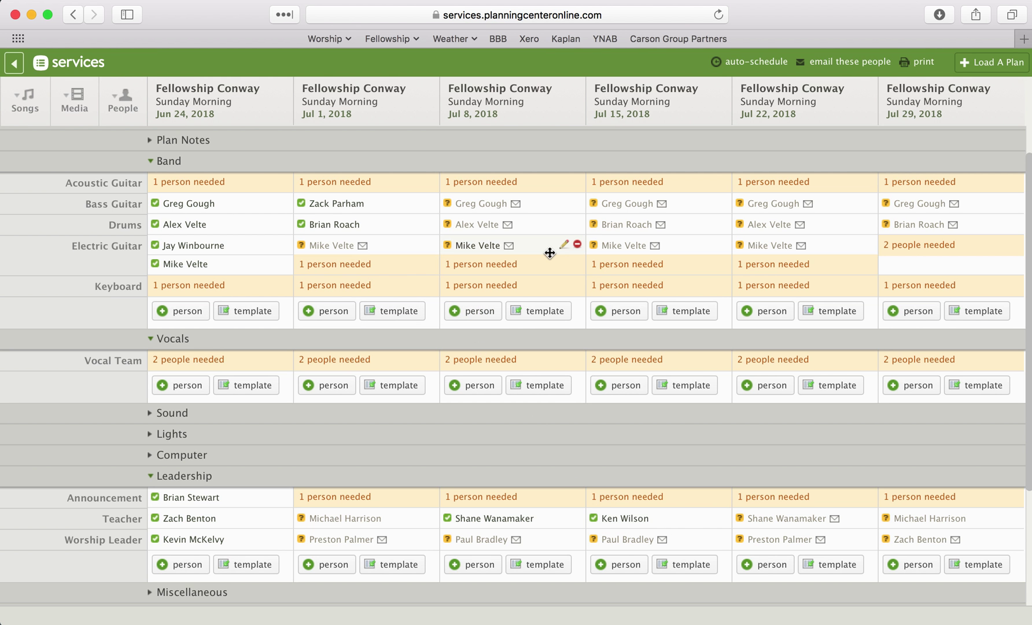
# Step: Assign the electric guitarist last used June 24, 2018 to July 29, and copy that person to the open July 8 slot
pyautogui.click(917, 252)
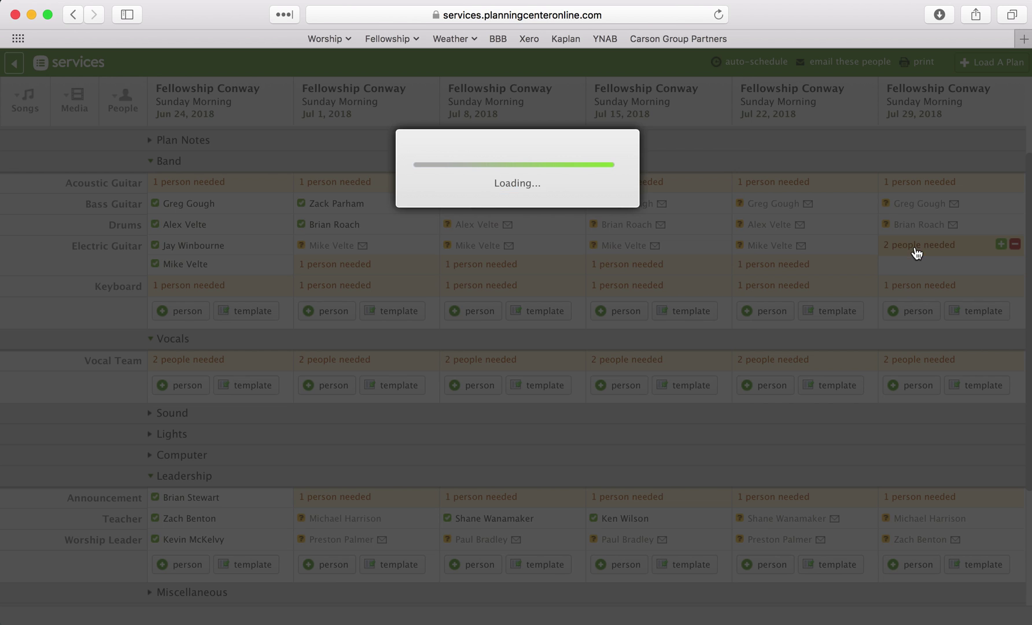
pyautogui.click(342, 269)
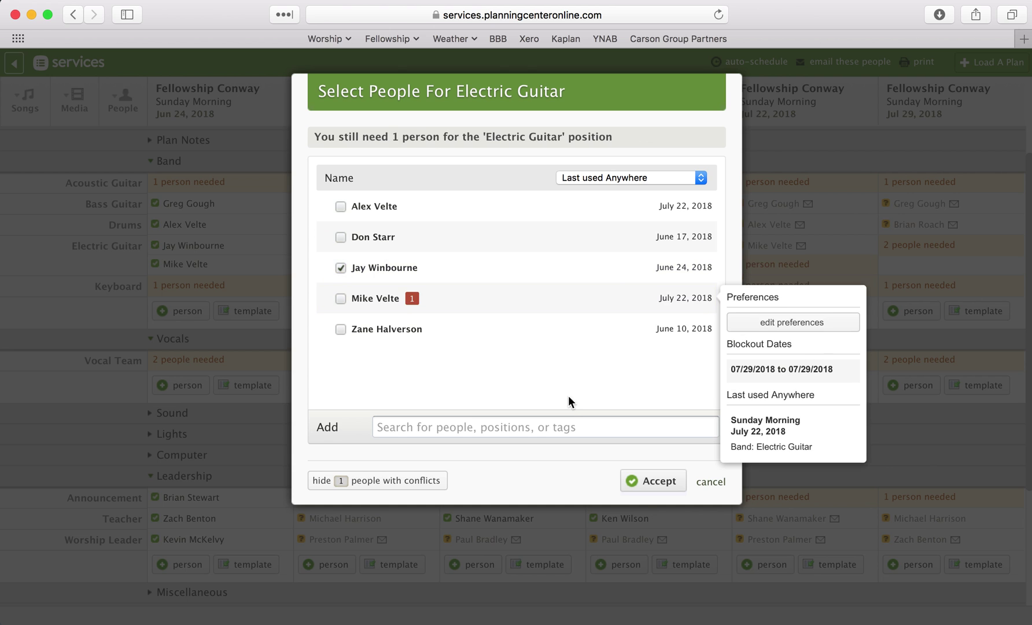
pyautogui.click(652, 481)
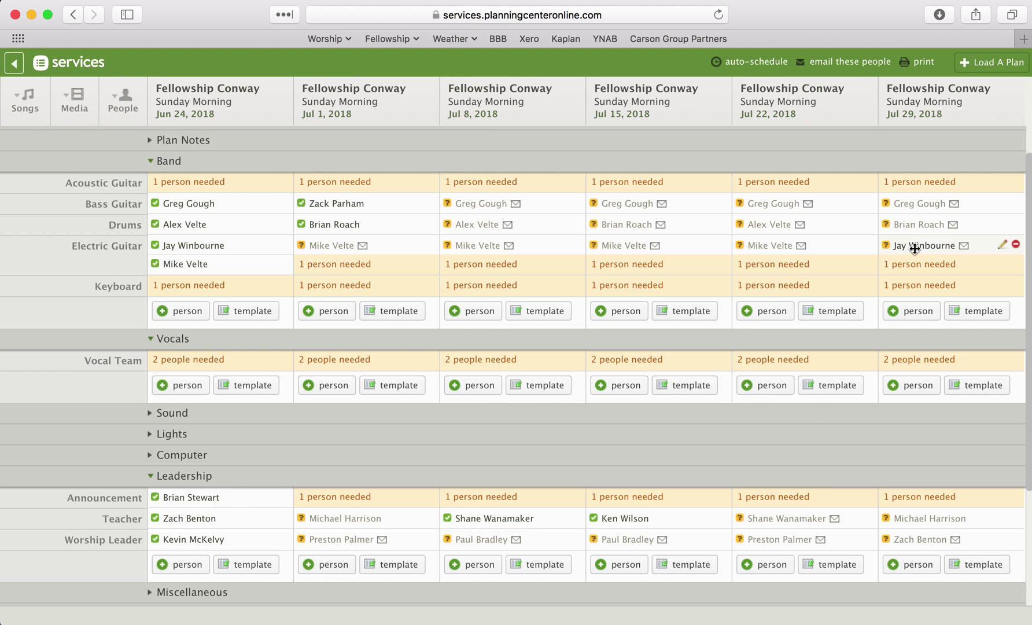
pyautogui.moveTo(914, 247); pyautogui.dragTo(492, 268)
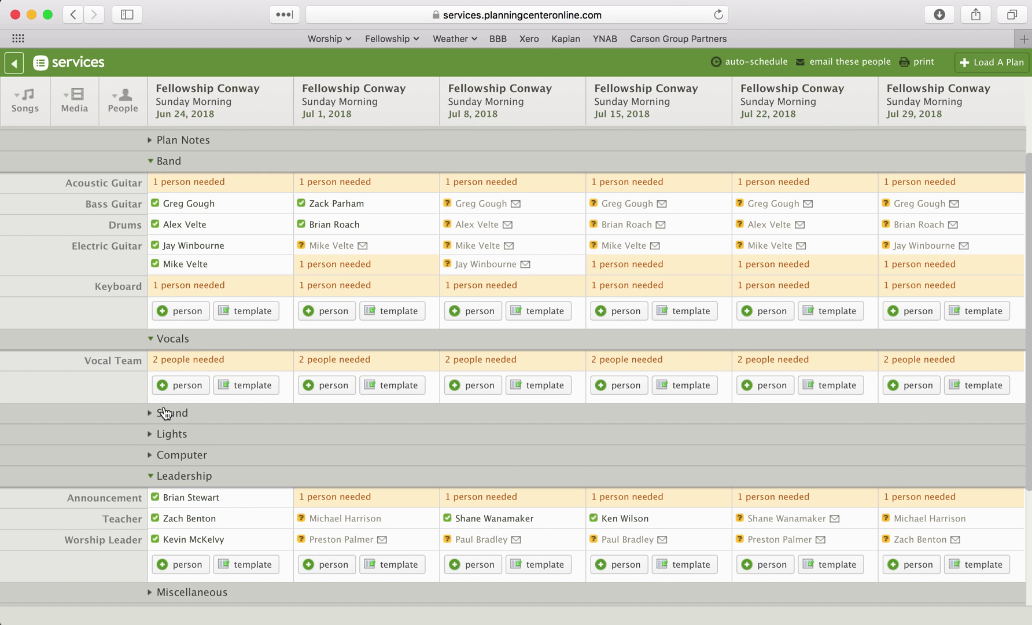
# Step: Expand the Sound team, and load the June 17 and June 10, 2018 Sunday Morning plans into the matrix
pyautogui.click(165, 413)
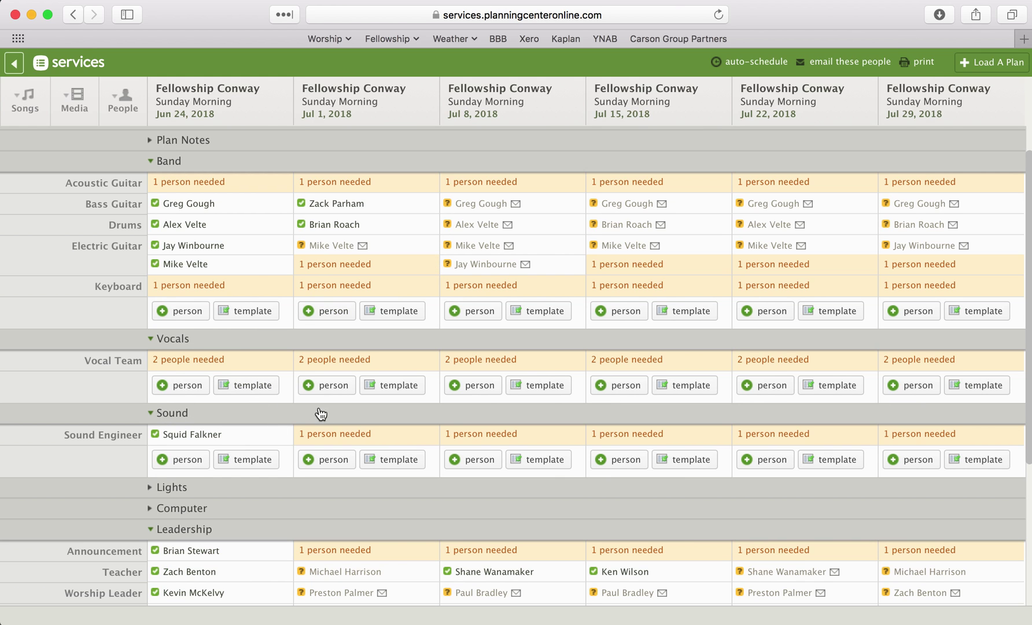
pyautogui.click(976, 64)
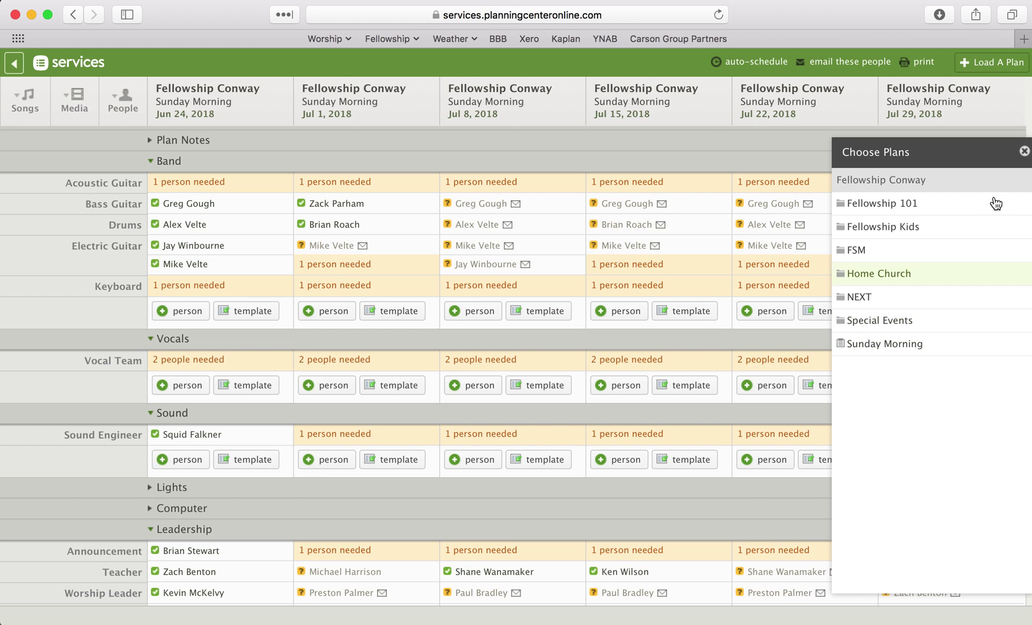
pyautogui.click(882, 345)
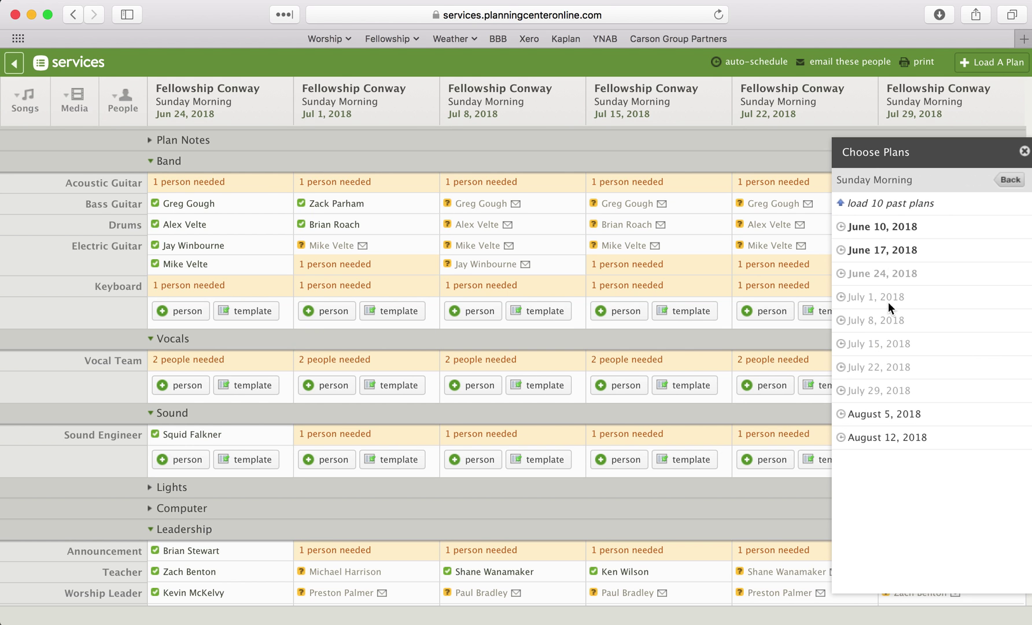
pyautogui.click(887, 249)
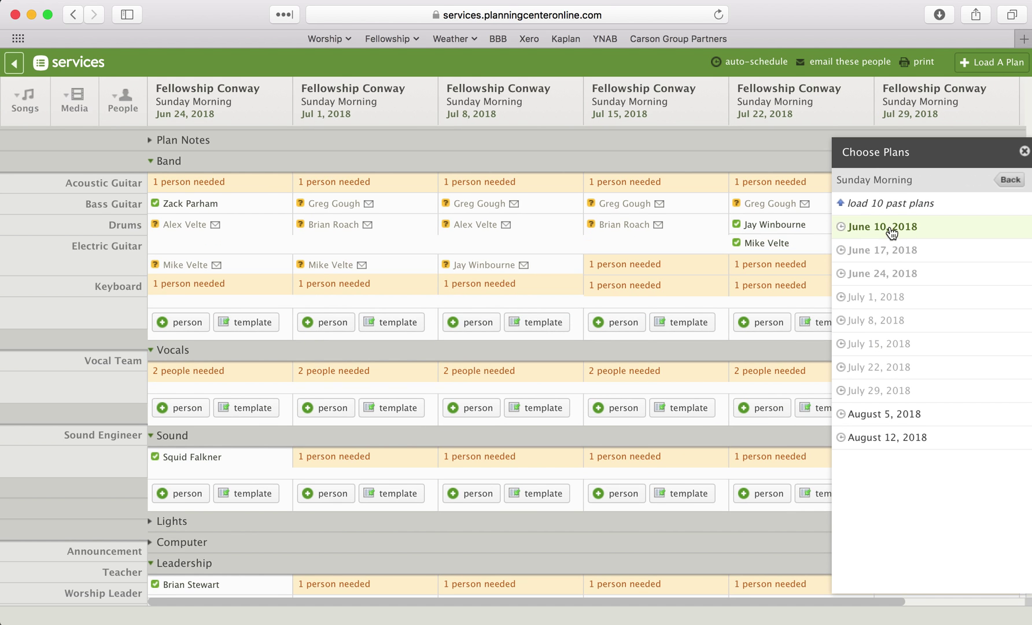
pyautogui.click(1024, 154)
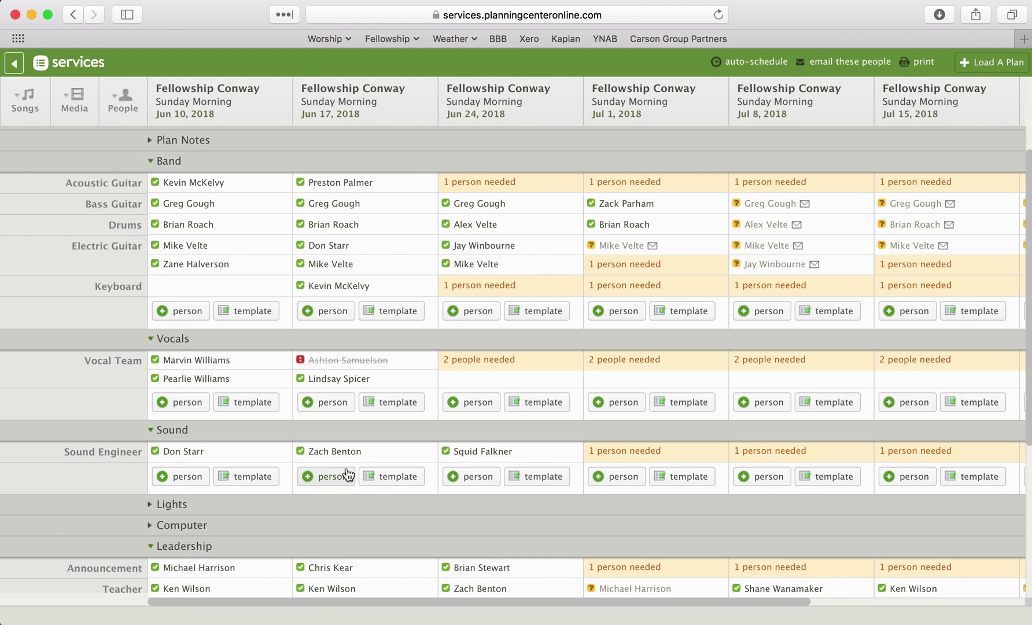
# Step: Assign the person last used June 3, 2018 to the open Sound Engineer position on July 1
pyautogui.click(626, 457)
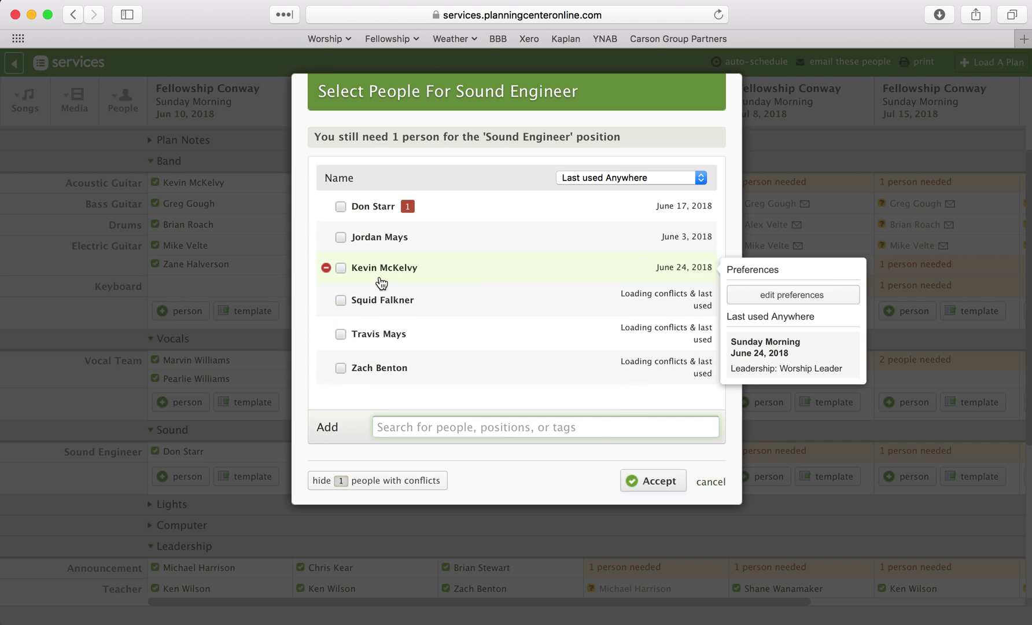
pyautogui.moveTo(340, 244)
pyautogui.click(341, 238)
pyautogui.moveTo(409, 213)
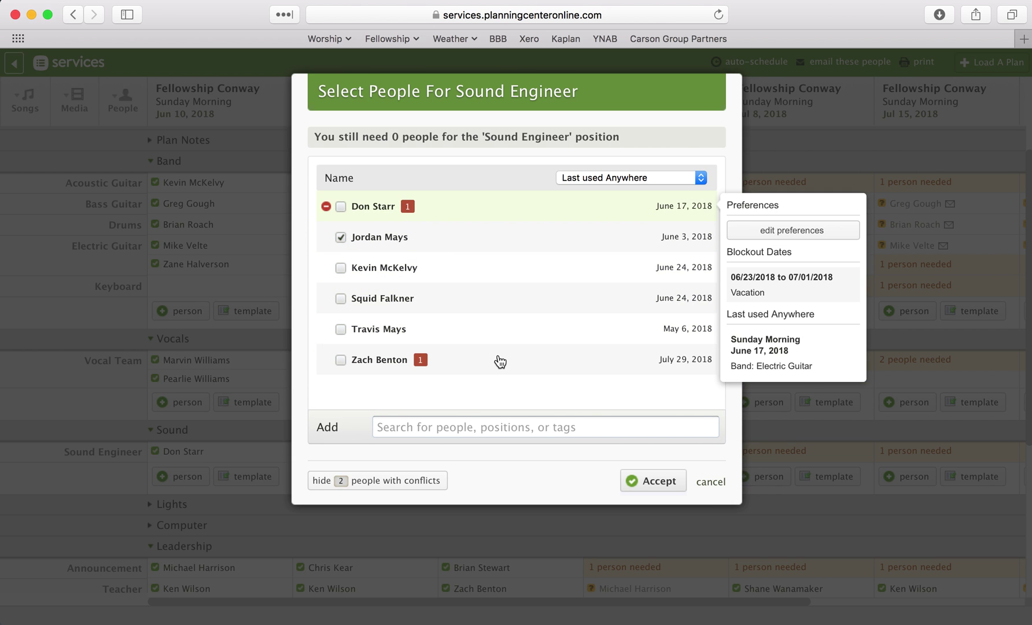
pyautogui.click(661, 483)
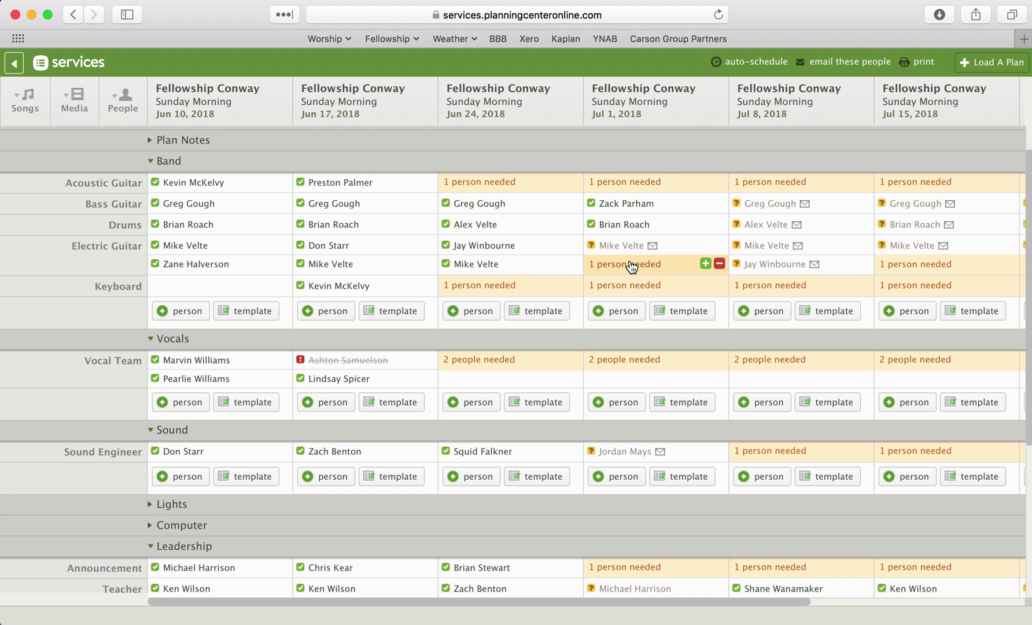
# Step: Fill the open Electric Guitar slot on July 1 with the guitarist last used June 10, 2018
pyautogui.click(634, 265)
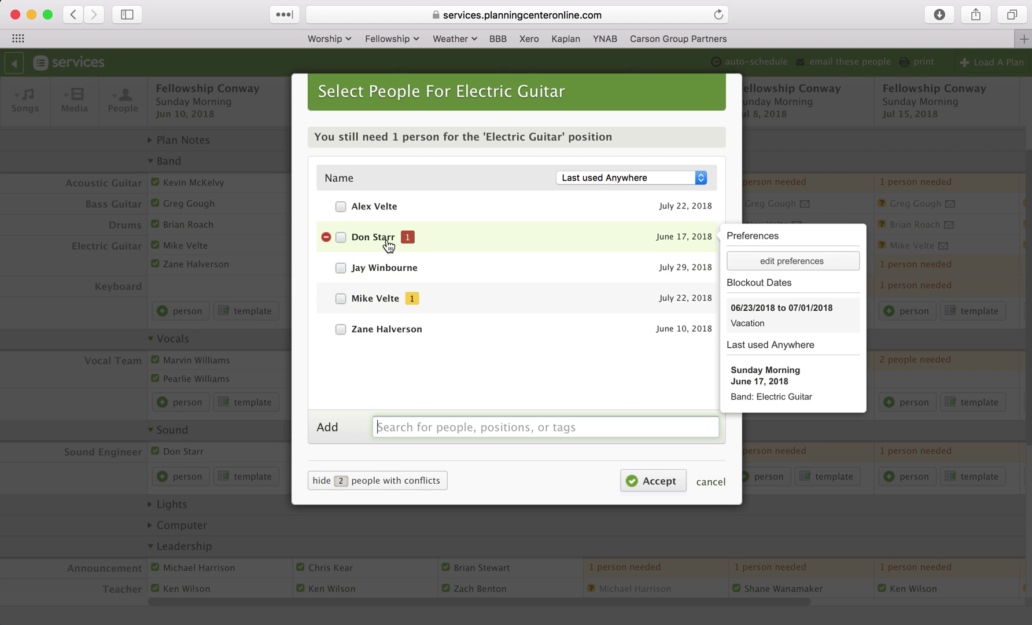
pyautogui.click(340, 329)
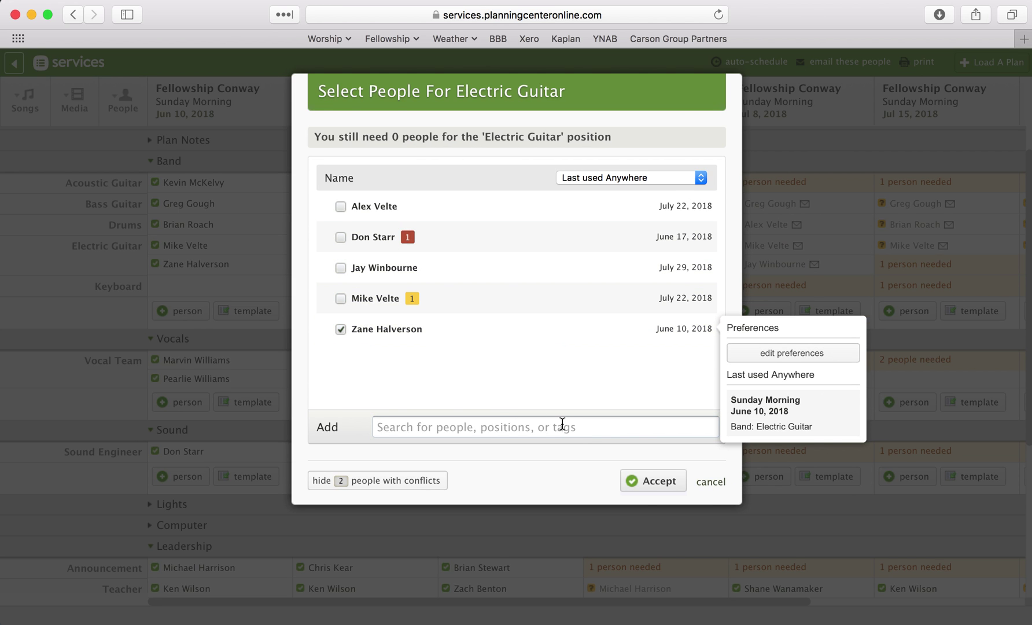
pyautogui.click(645, 480)
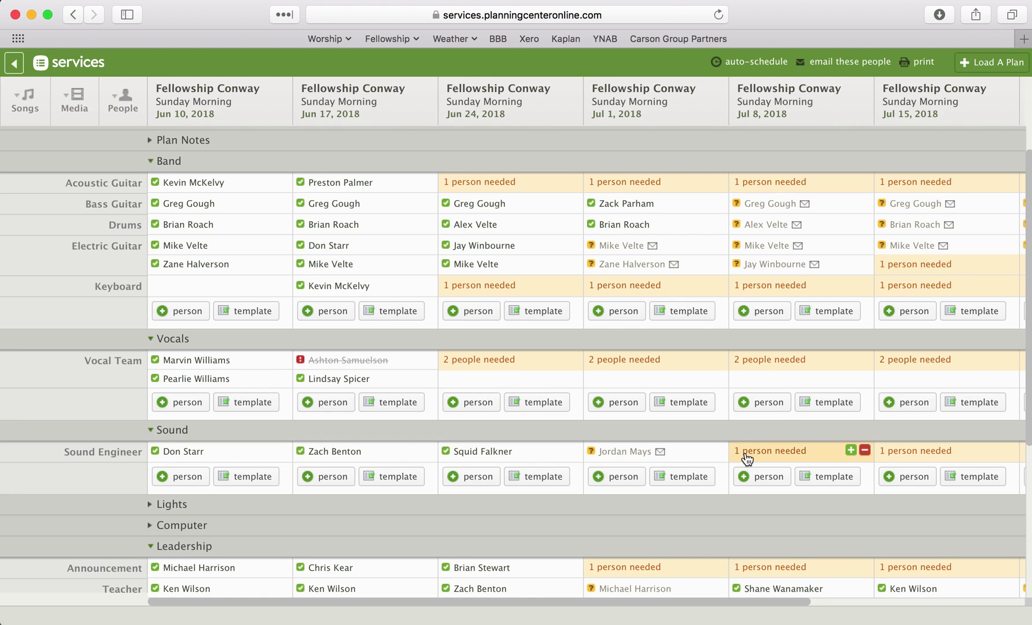
# Step: Assign the person last used June 17, 2018 as Sound Engineer for July 8
pyautogui.click(777, 453)
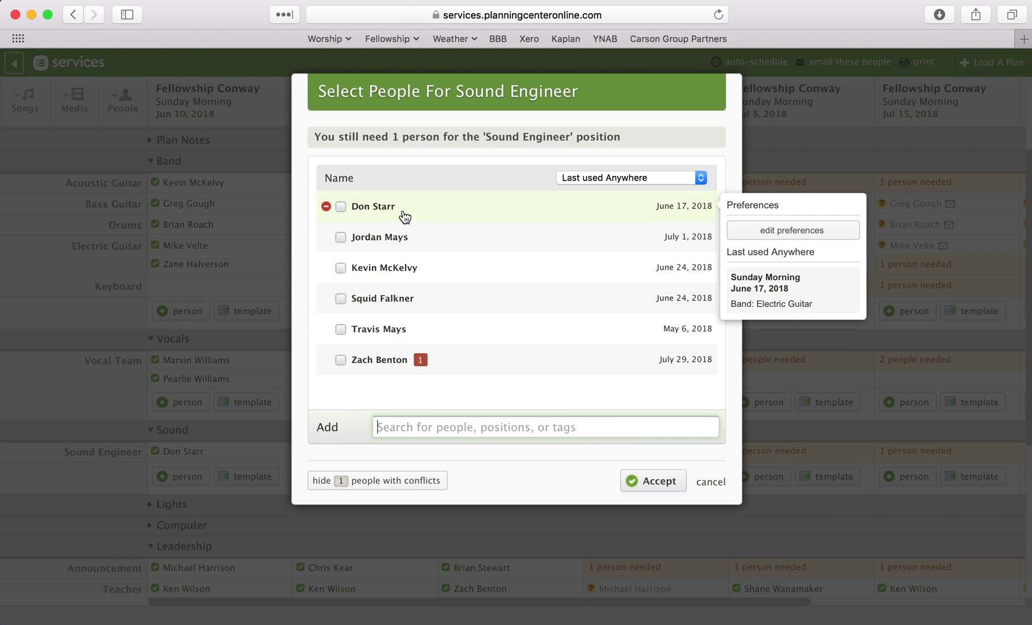
pyautogui.click(341, 208)
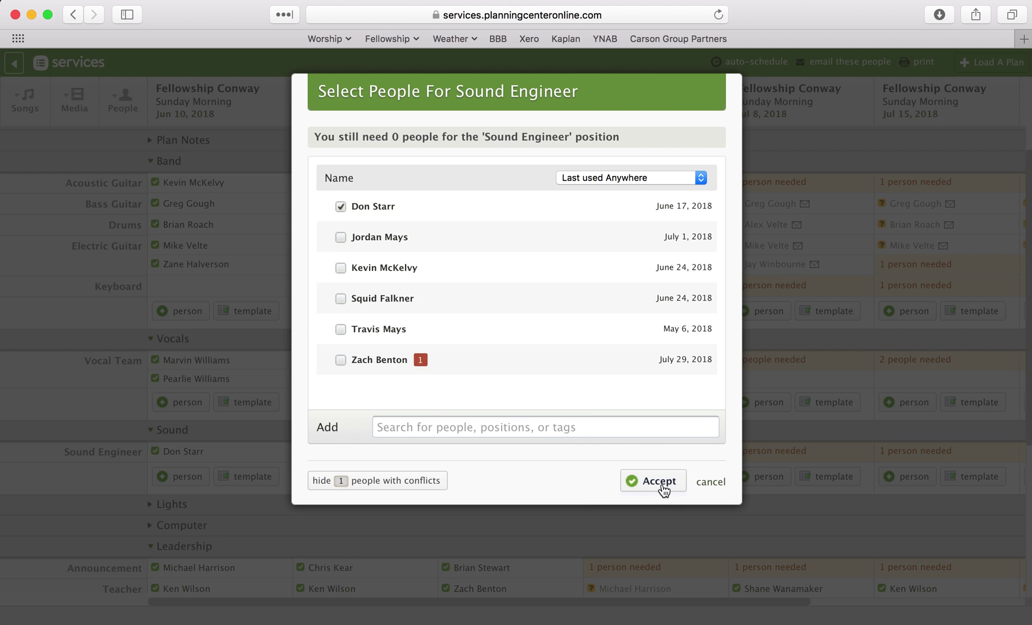
pyautogui.click(717, 477)
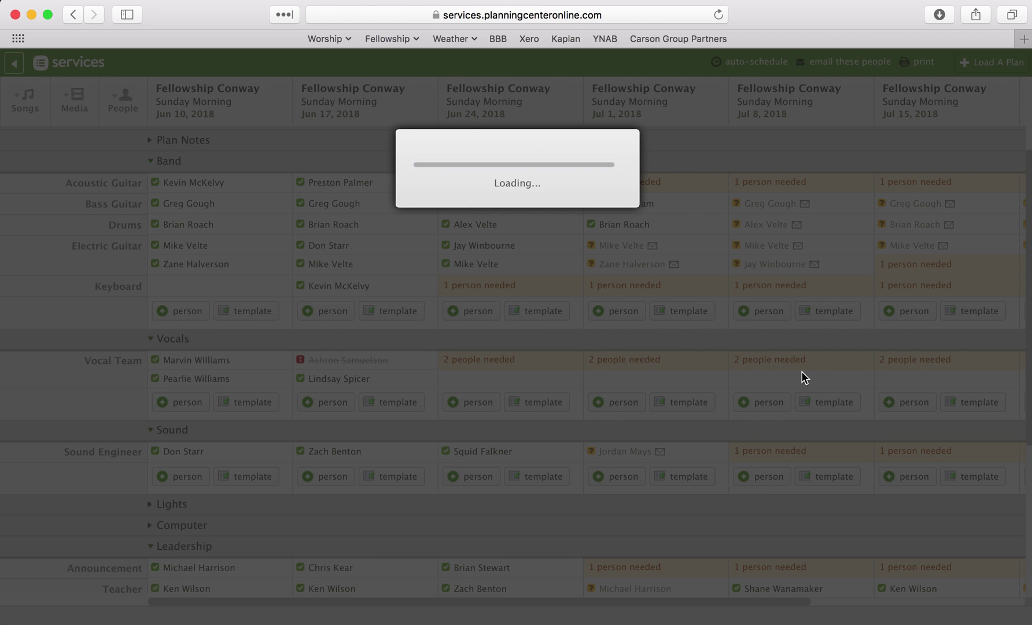
# Step: Copy the July 8 sound engineer to the open Electric Guitar slot on July 22
pyautogui.hscroll(10, 801, 372)
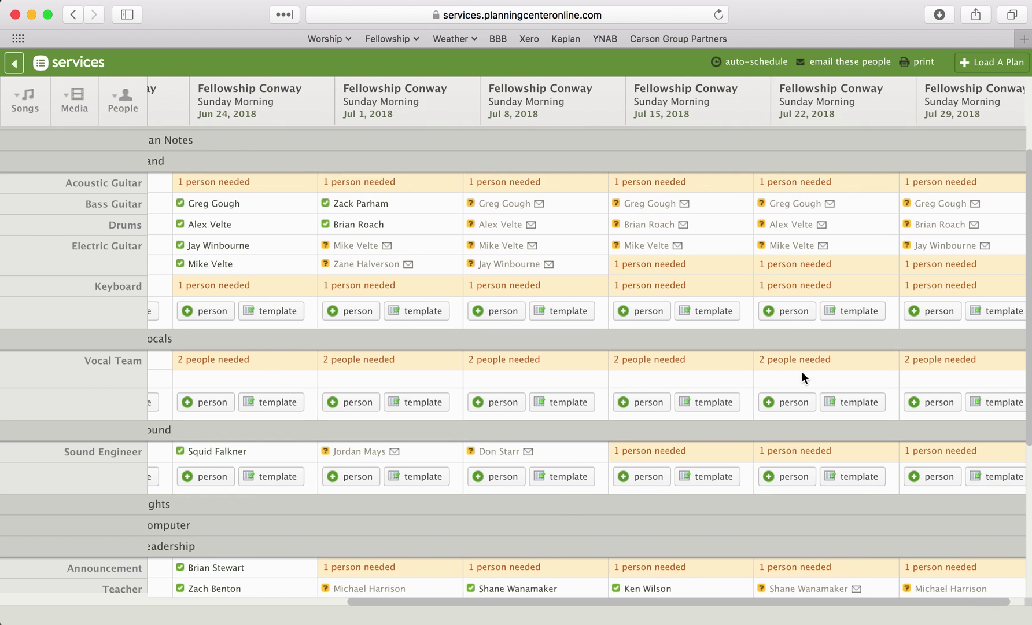
pyautogui.moveTo(725, 358)
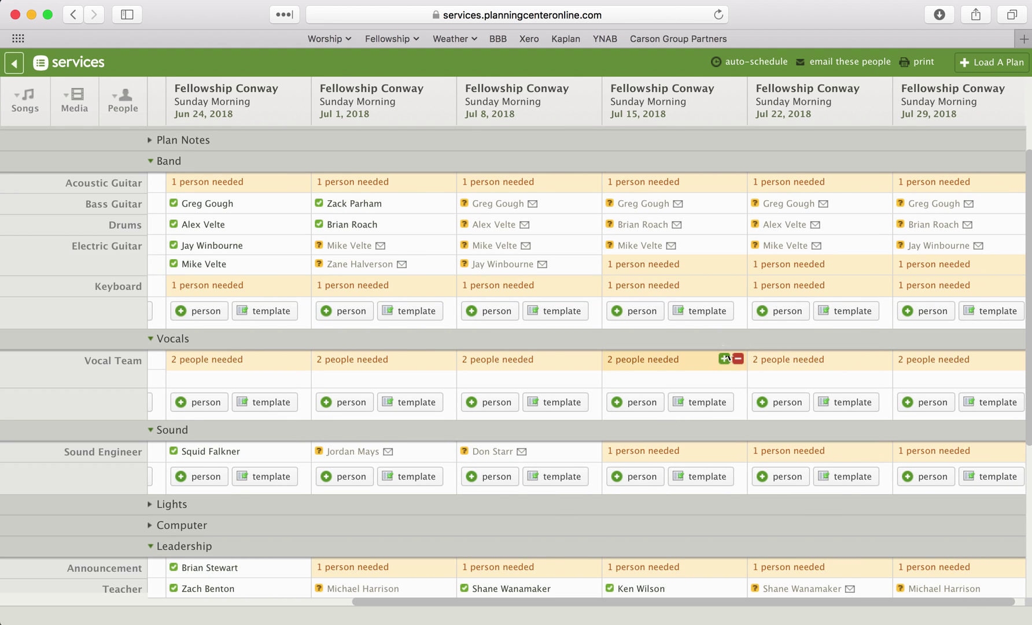
pyautogui.moveTo(796, 267)
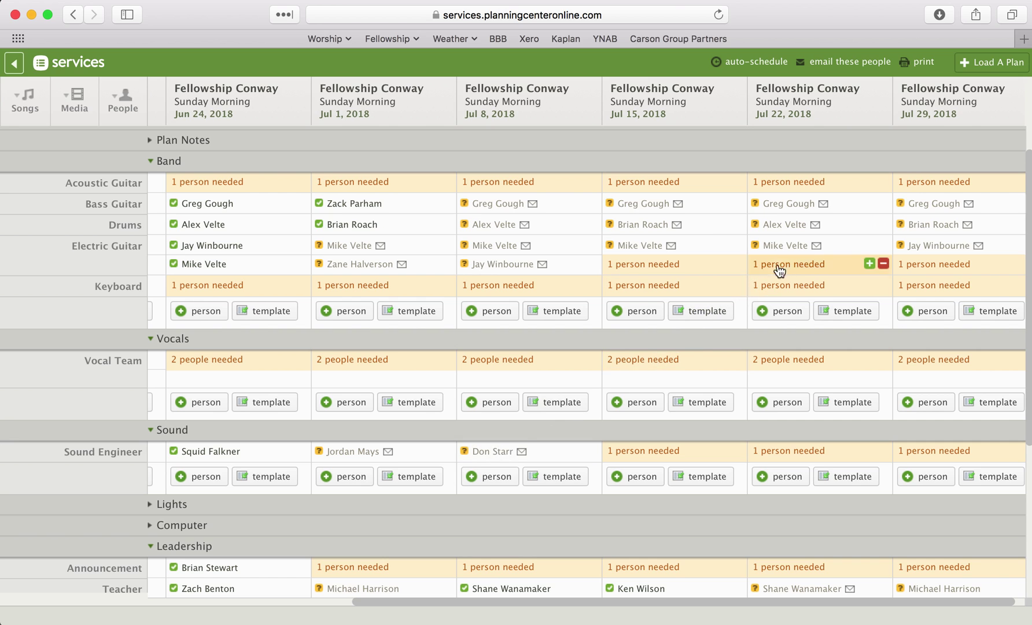
pyautogui.moveTo(502, 456)
pyautogui.moveTo(501, 455); pyautogui.dragTo(800, 267)
# Step: Fill the open Electric Guitar slot on July 15 with the guitarist last used July 1, 2018
pyautogui.click(656, 267)
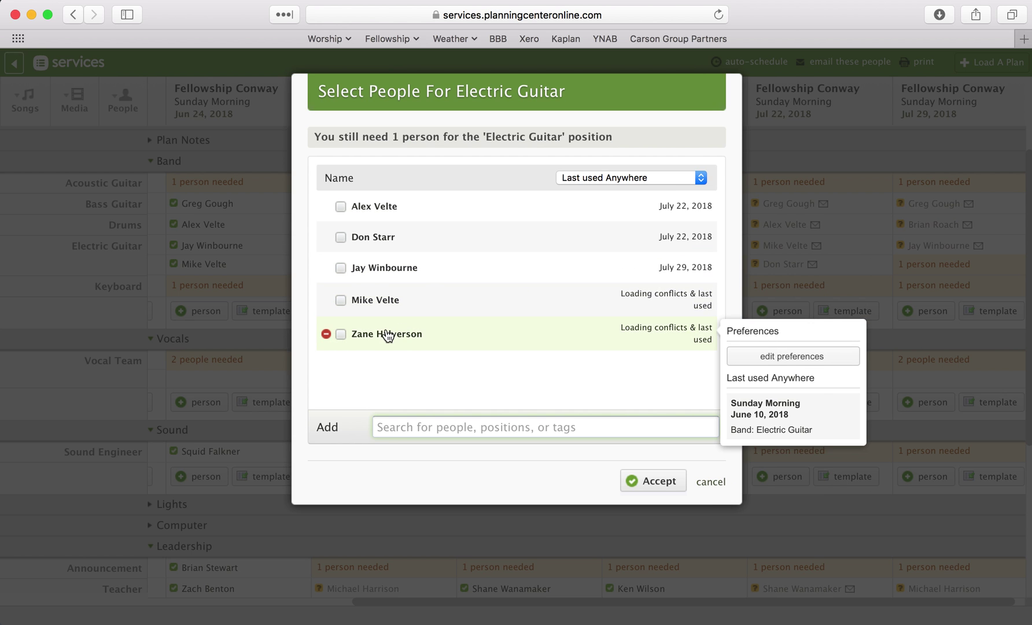
pyautogui.click(341, 330)
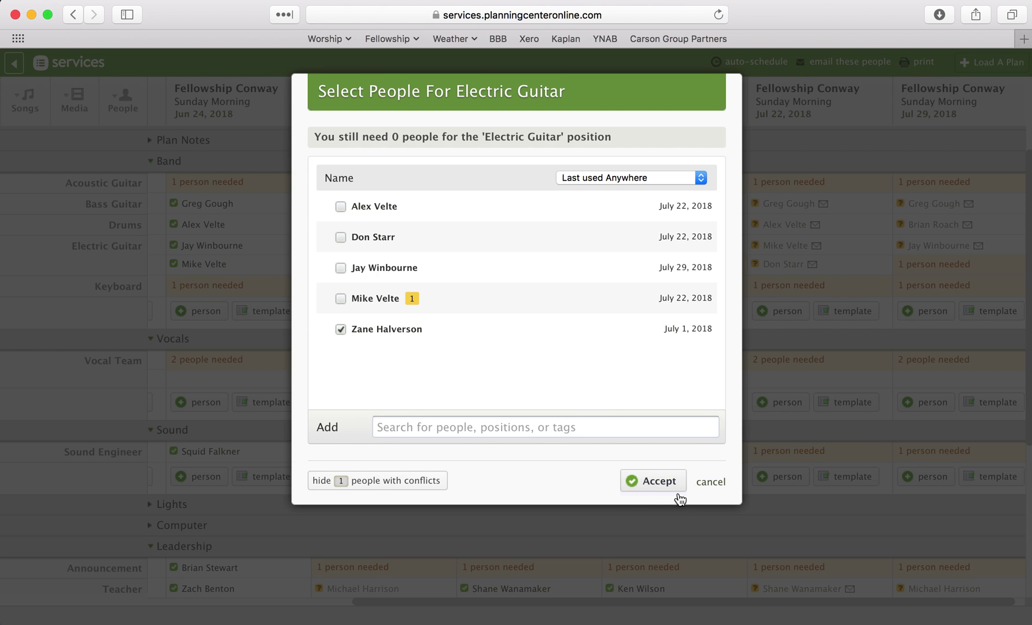
pyautogui.moveTo(430, 306)
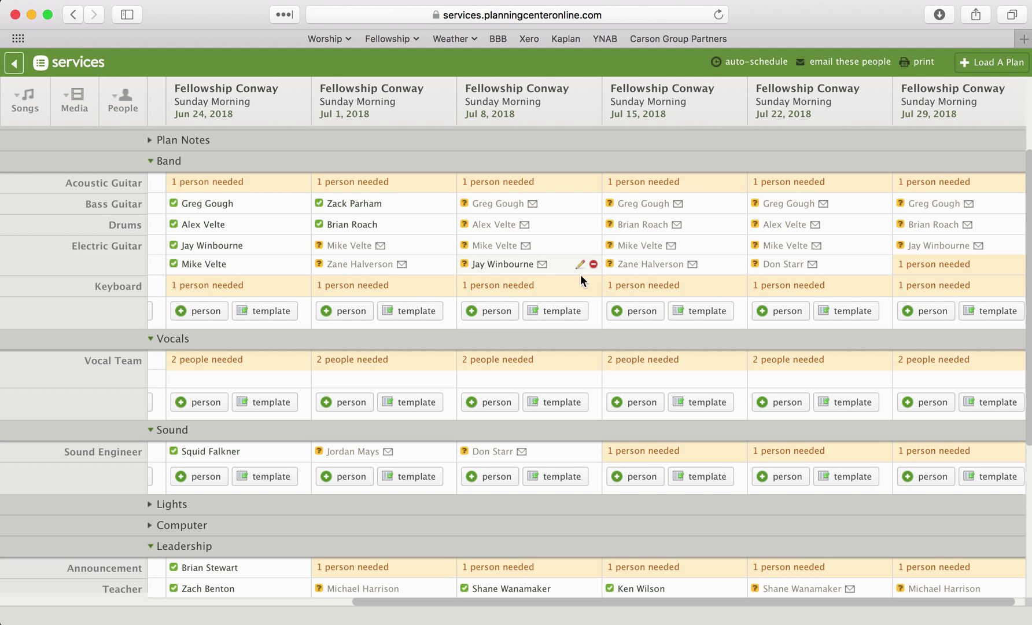
# Step: Assign the July 22 drummer to the open Electric Guitar slot on July 29
pyautogui.click(931, 268)
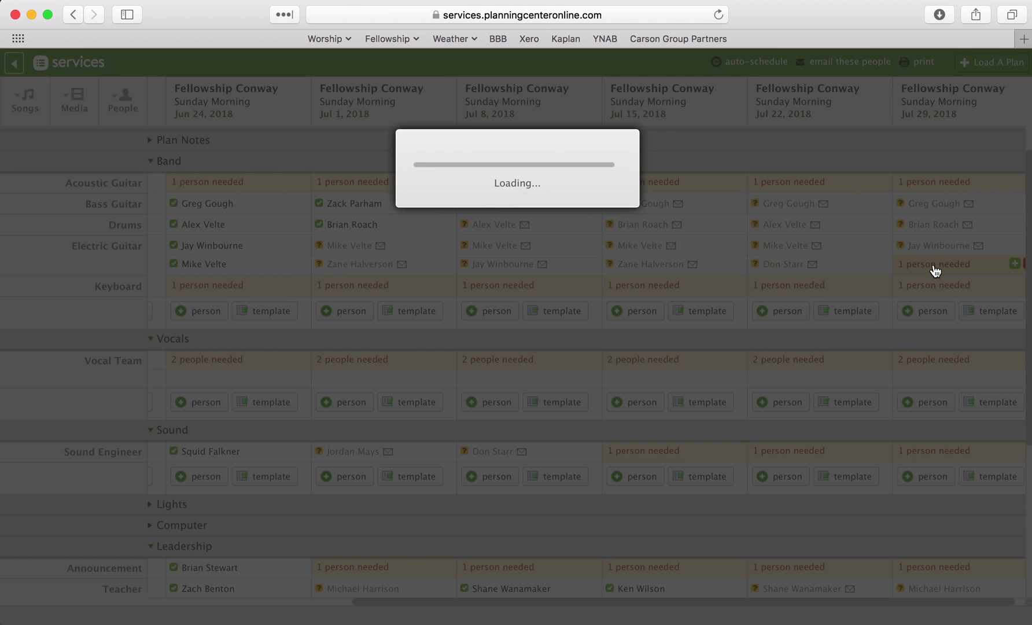
pyautogui.click(341, 206)
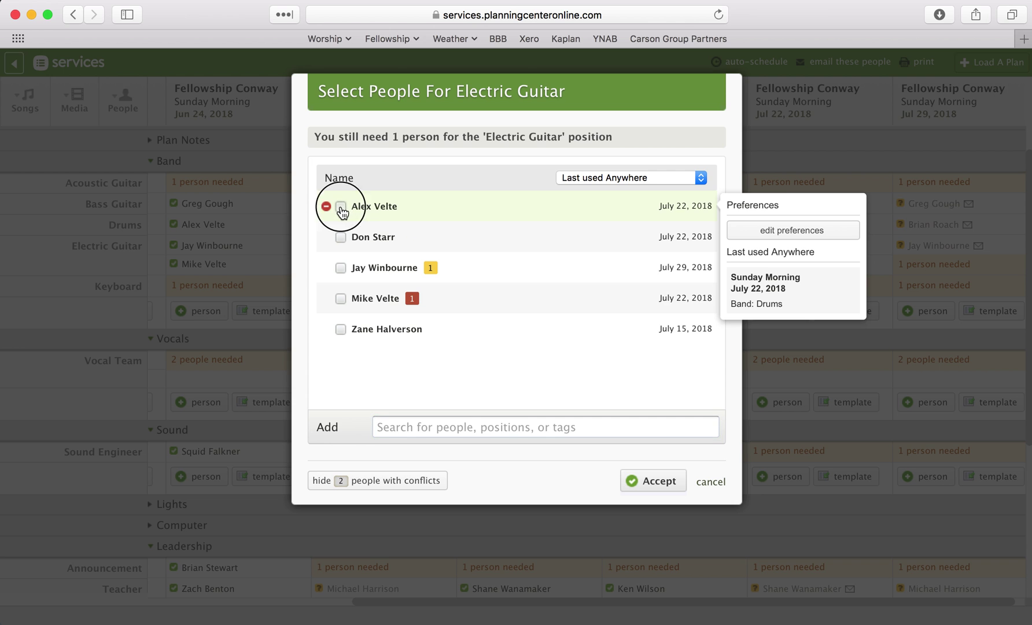
pyautogui.click(647, 487)
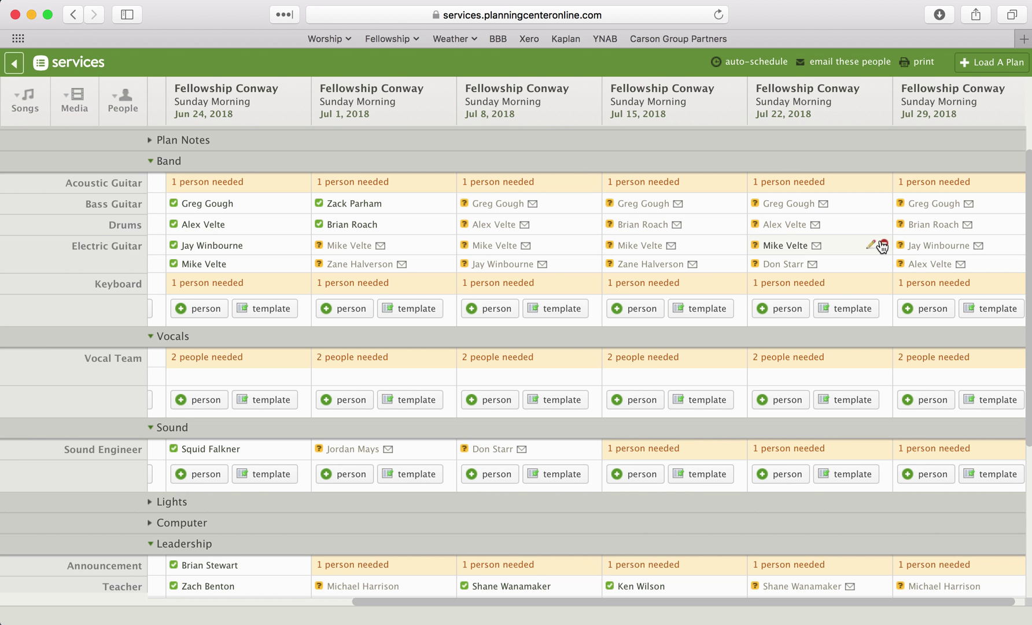
# Step: Assign the June 24 worship leader to that plan's open Keyboard position despite the listed conflicts
pyautogui.click(234, 288)
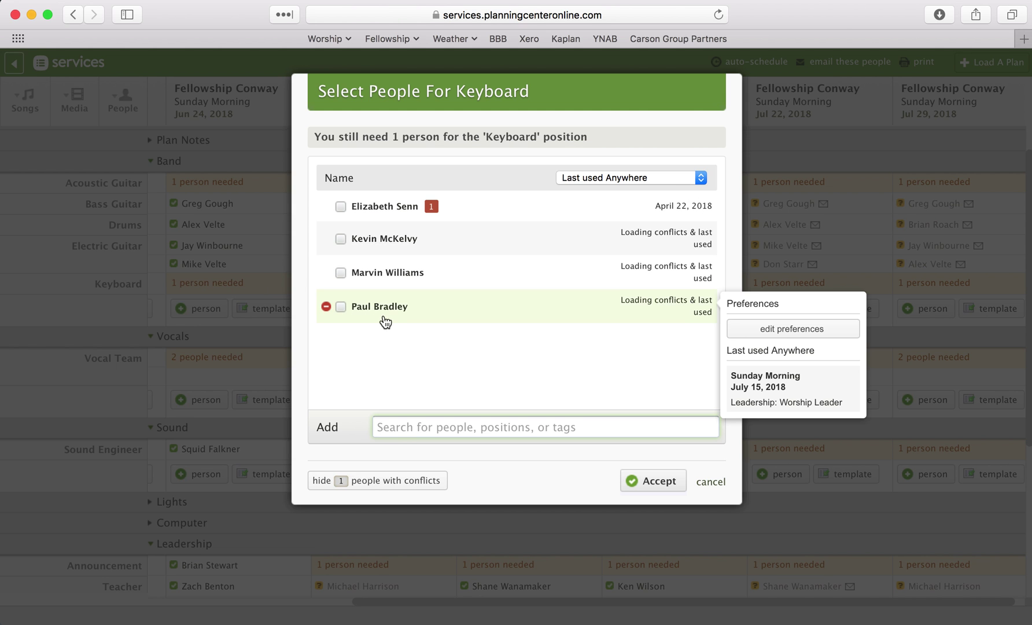
pyautogui.moveTo(365, 253)
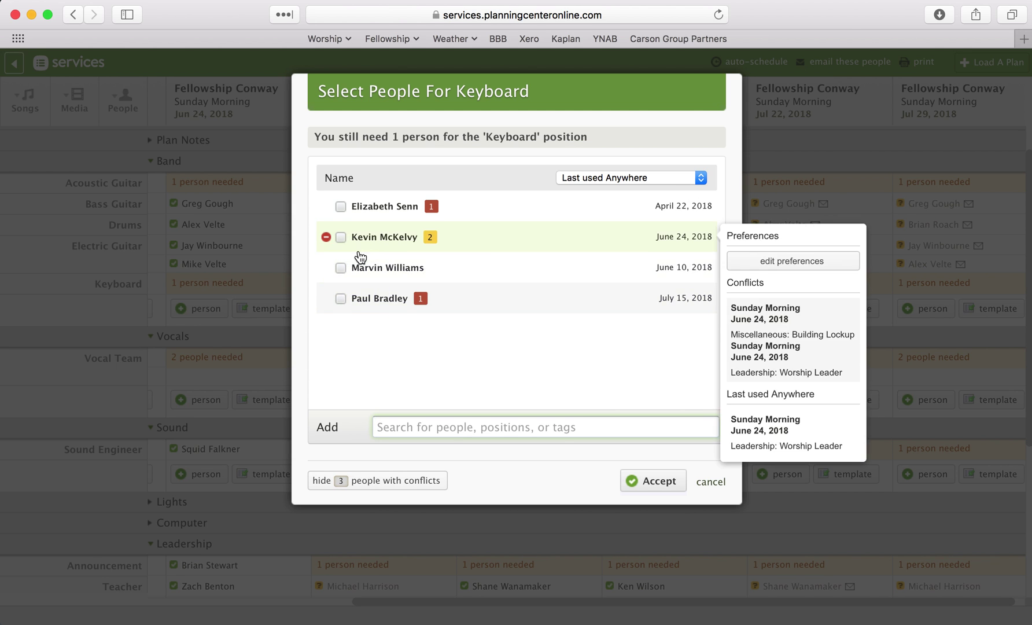
pyautogui.click(341, 238)
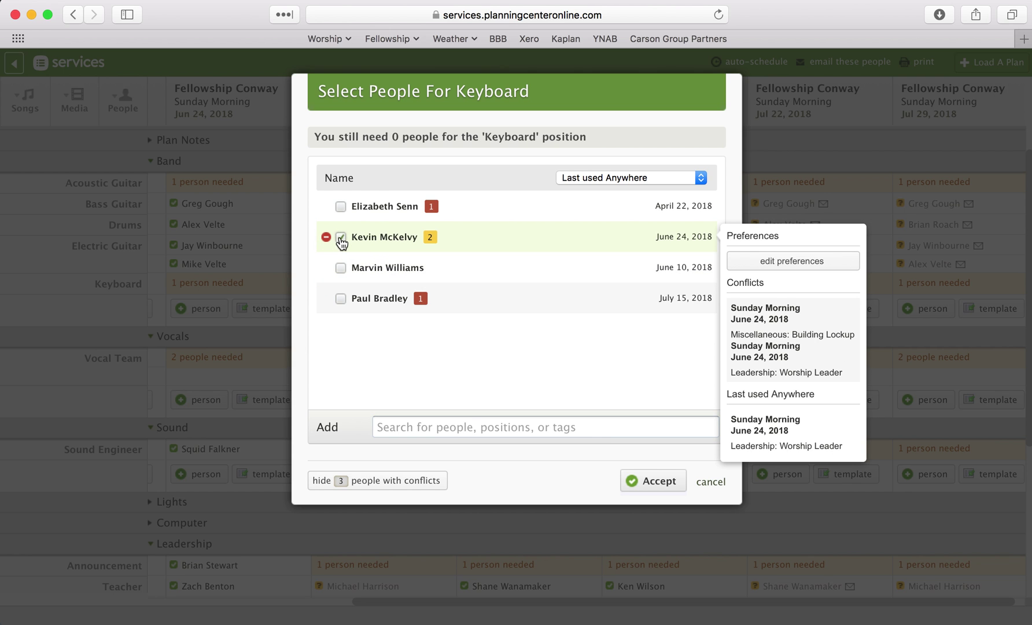
pyautogui.click(653, 481)
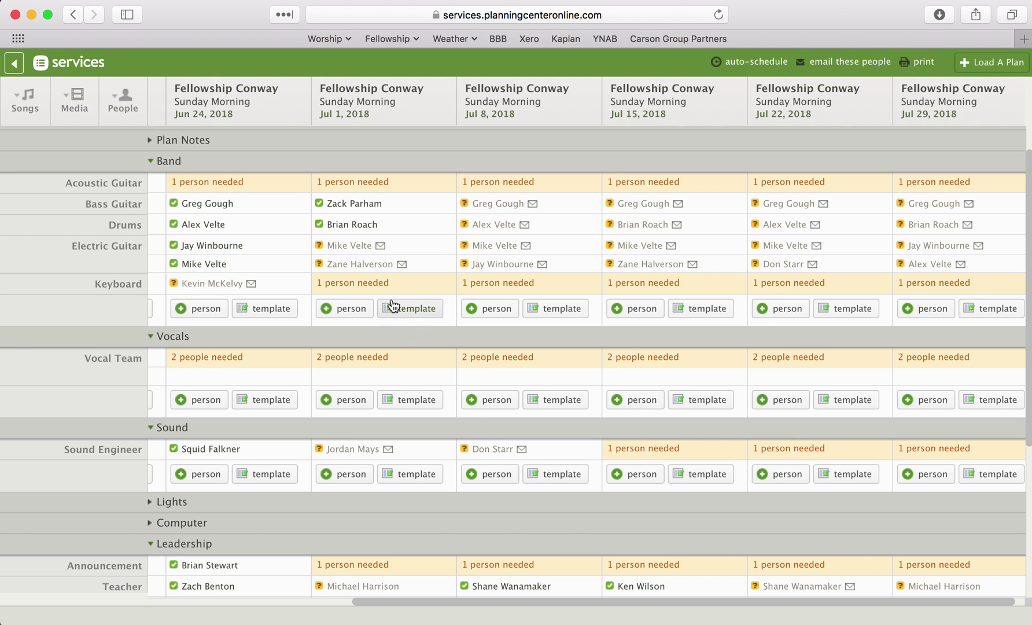
# Step: Copy the July 8 and July 15 worship leaders to the open Keyboard positions of their own plans, accepting the scheduling conflicts
pyautogui.scroll(-1, 376, 431)
pyautogui.scroll(-5, 377, 435)
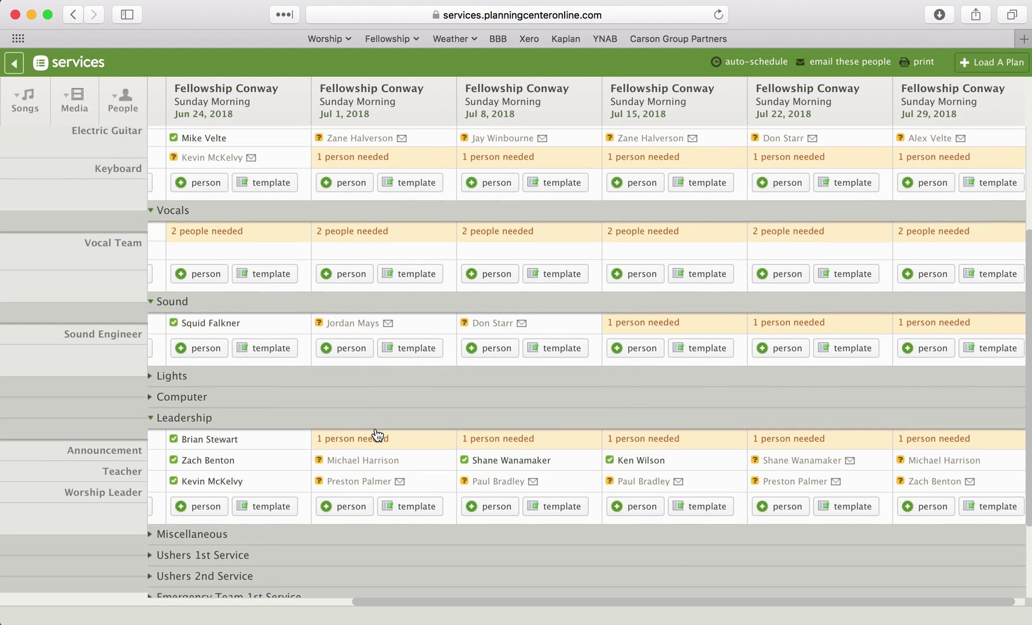
pyautogui.scroll(5, 546, 295)
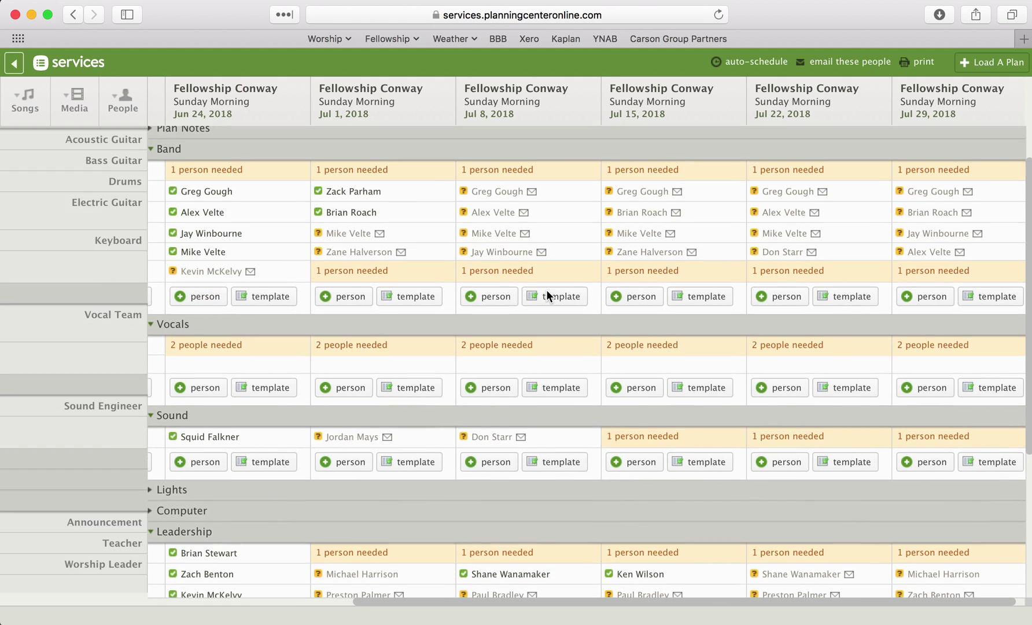
pyautogui.scroll(-2, 546, 295)
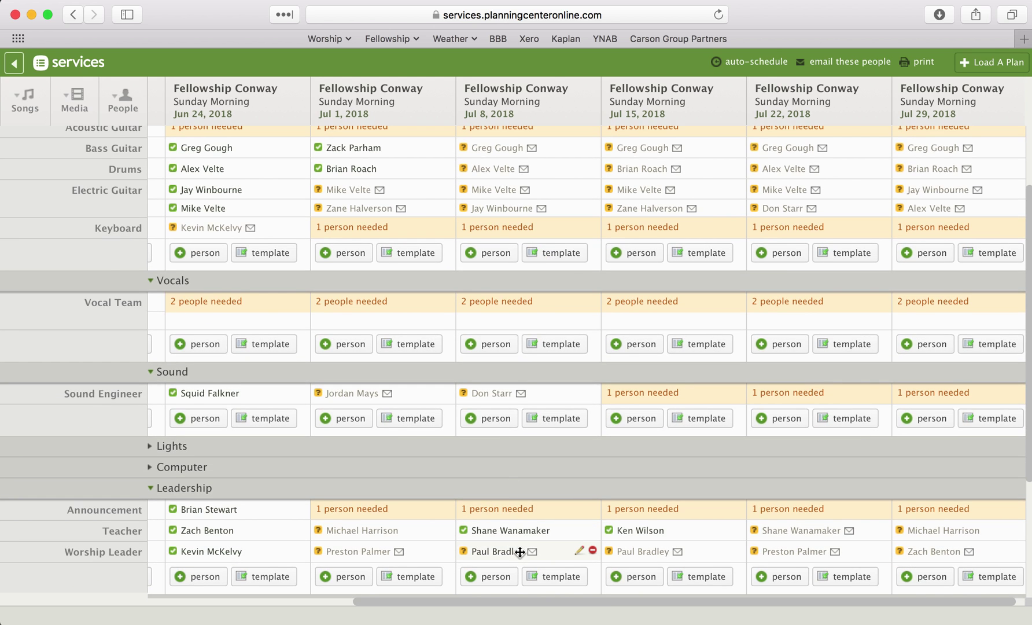
pyautogui.moveTo(517, 551); pyautogui.dragTo(530, 226)
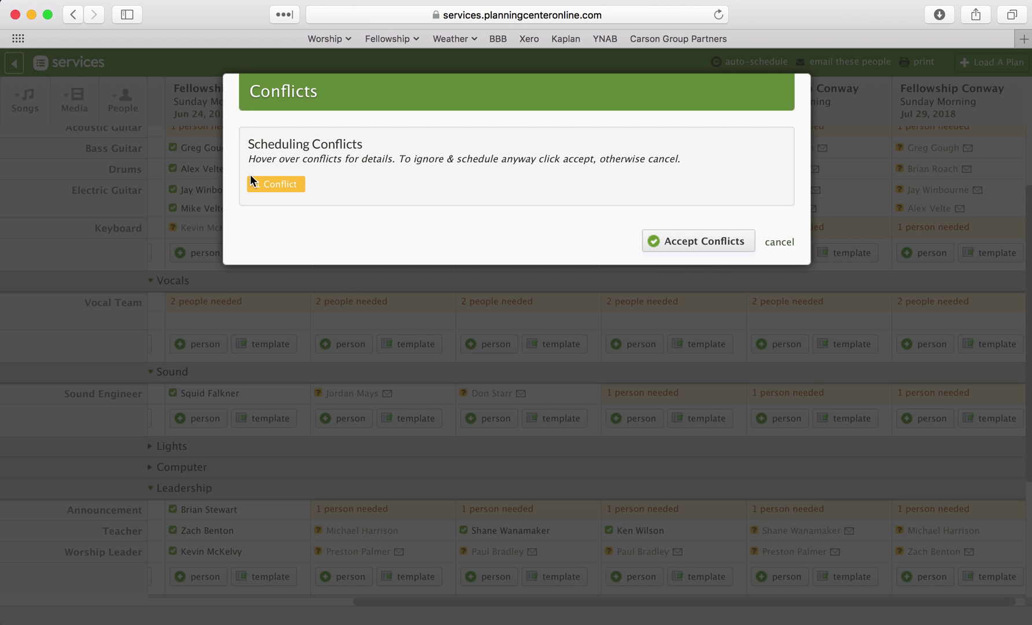
pyautogui.click(704, 241)
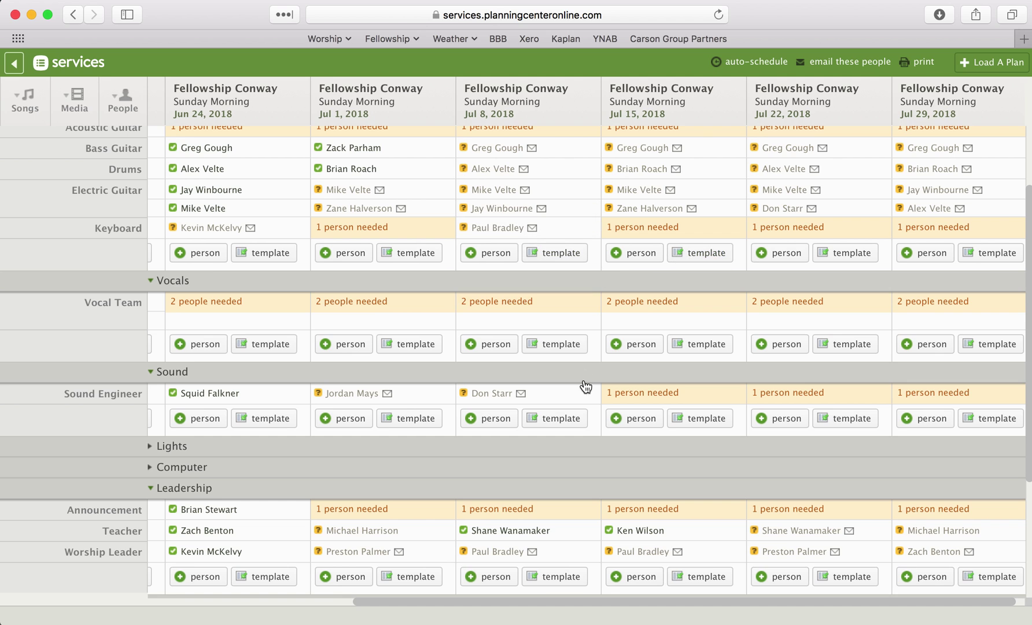
pyautogui.moveTo(654, 550); pyautogui.dragTo(667, 222)
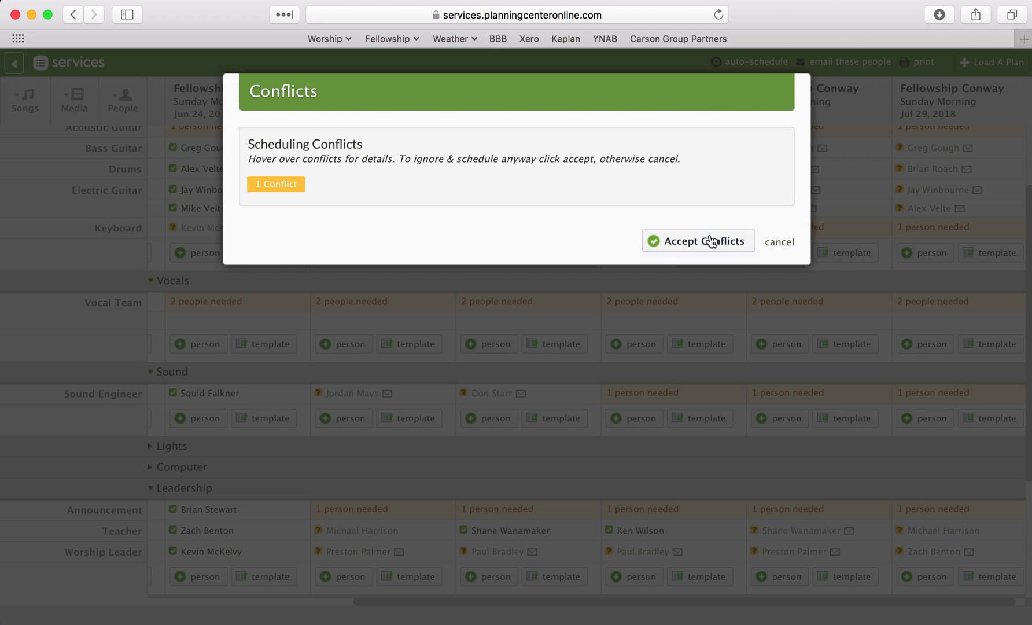
pyautogui.click(711, 241)
# Step: Collapse the Vocals and Sound teams, and copy the July 1 worship leader to that plan's Acoustic Guitar position, accepting the conflict
pyautogui.scroll(2, 611, 254)
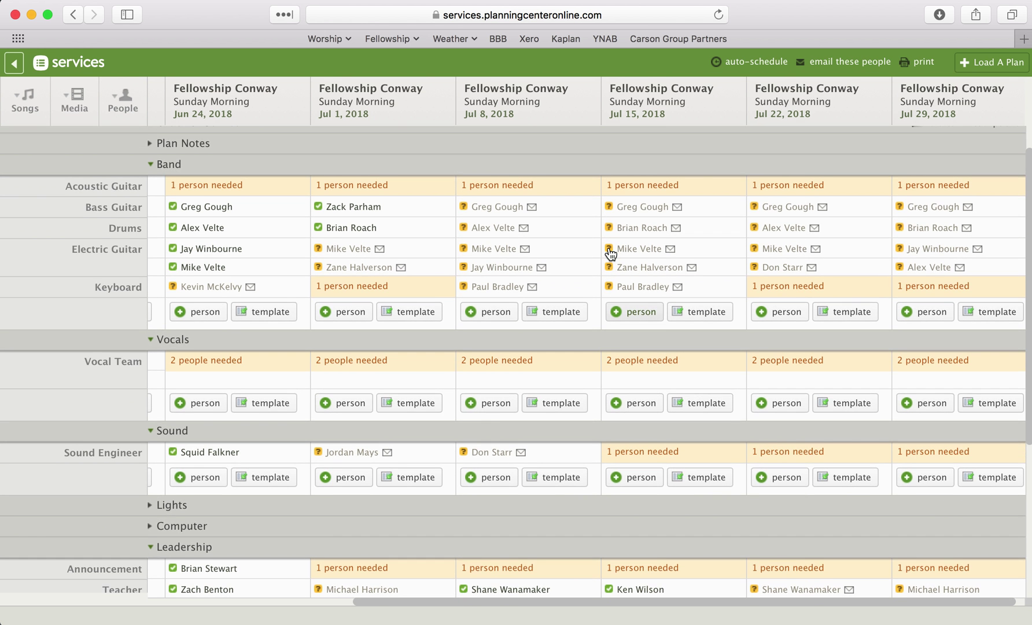
pyautogui.scroll(-1, 610, 253)
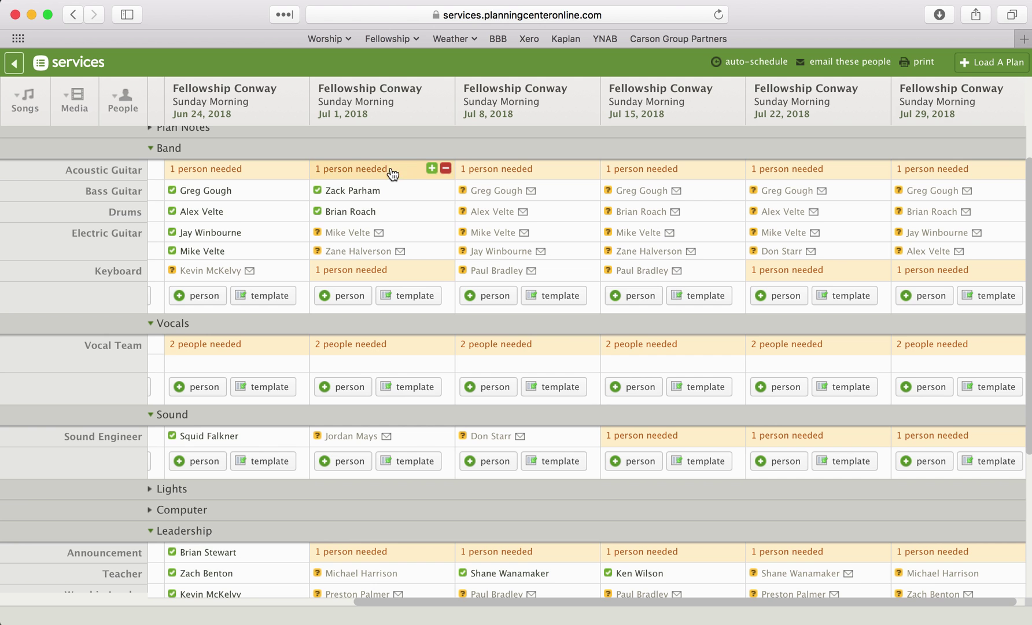
pyautogui.scroll(-3, 395, 248)
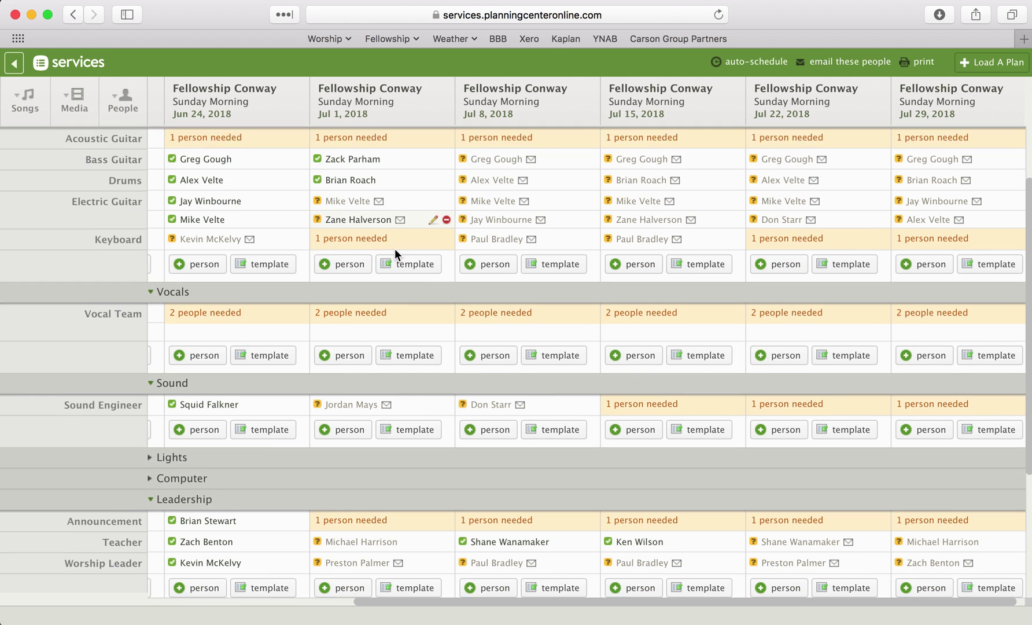
pyautogui.scroll(2, 394, 248)
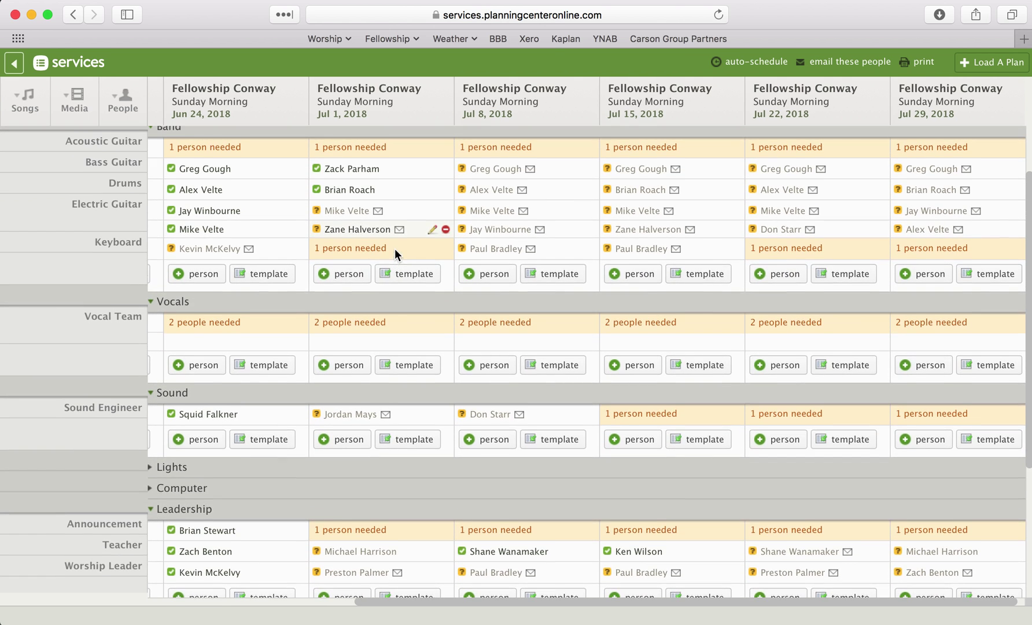
pyautogui.click(151, 303)
pyautogui.click(155, 328)
pyautogui.scroll(2, 295, 346)
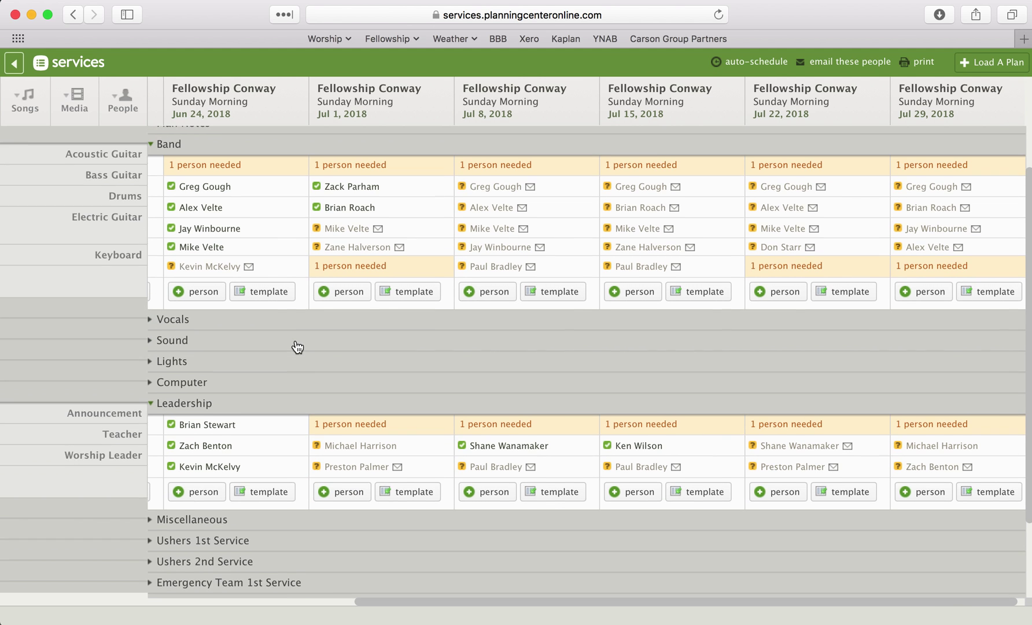
pyautogui.moveTo(376, 471); pyautogui.dragTo(368, 416)
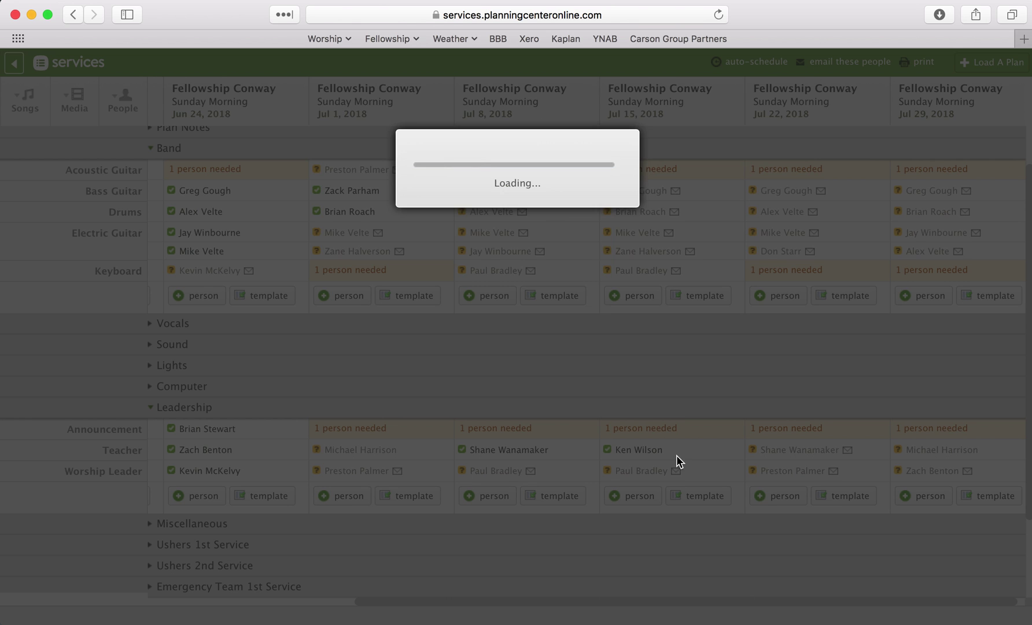
pyautogui.click(698, 242)
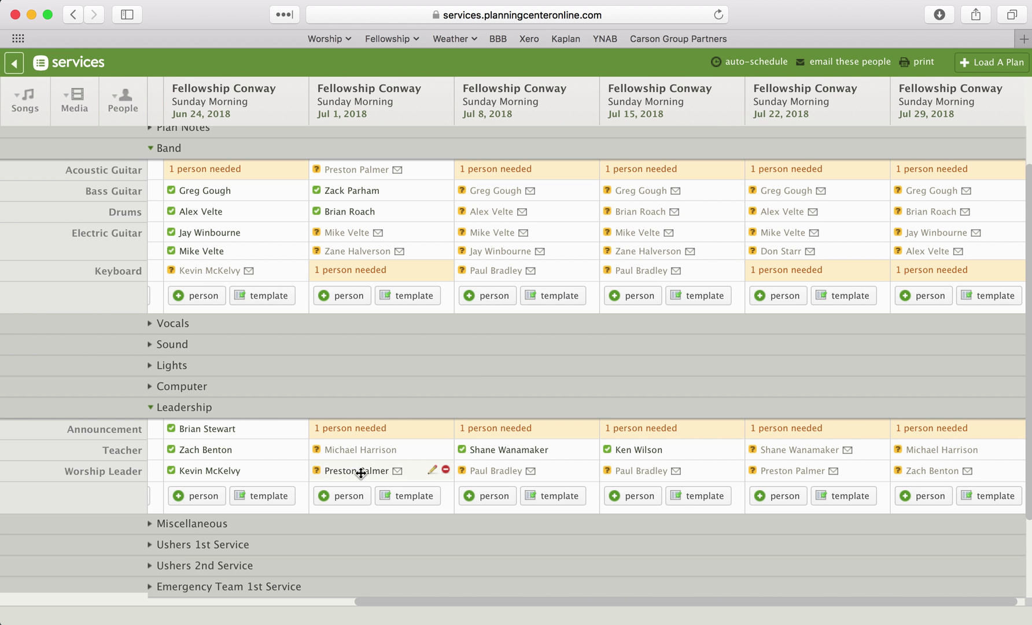
# Step: Copy the July 1 worship leader to Acoustic Guitar on July 22 and the July 29 worship leader to that plan's Acoustic Guitar, accepting the conflicts
pyautogui.moveTo(361, 471); pyautogui.dragTo(796, 169)
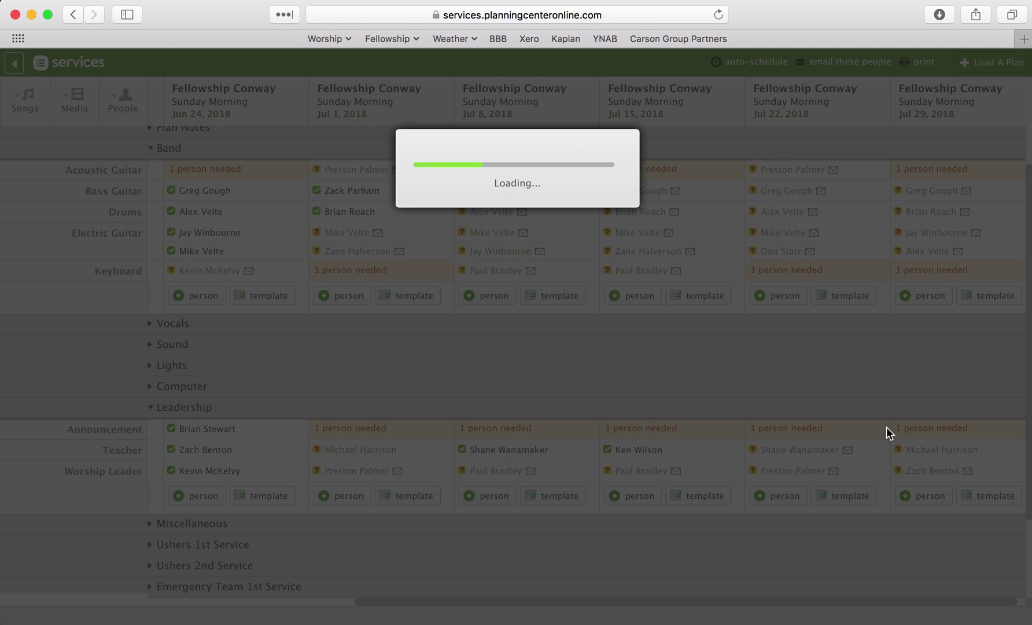
pyautogui.click(695, 242)
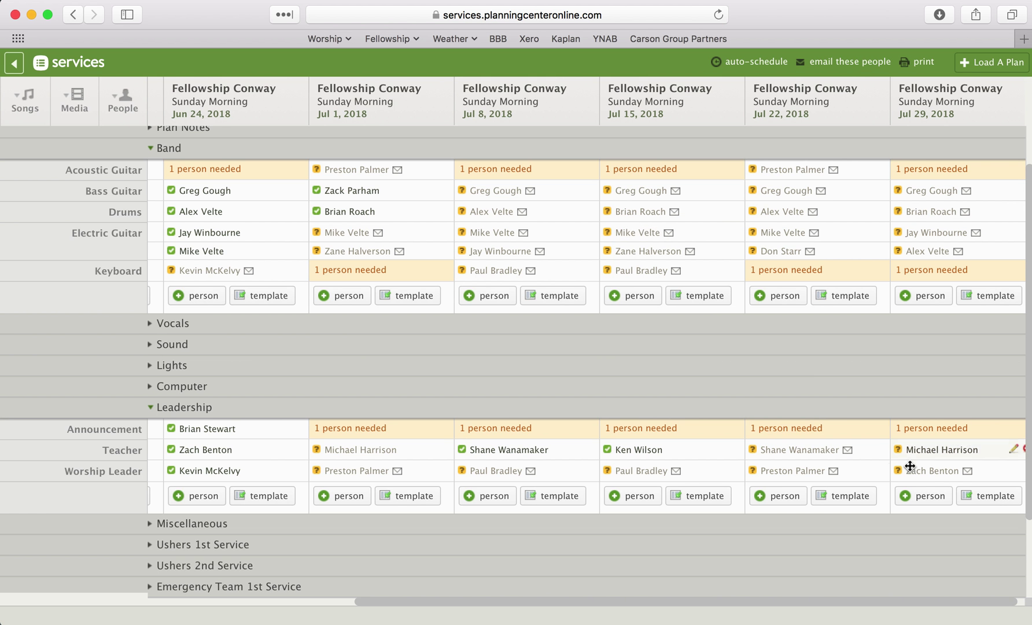
pyautogui.moveTo(926, 471); pyautogui.dragTo(934, 169)
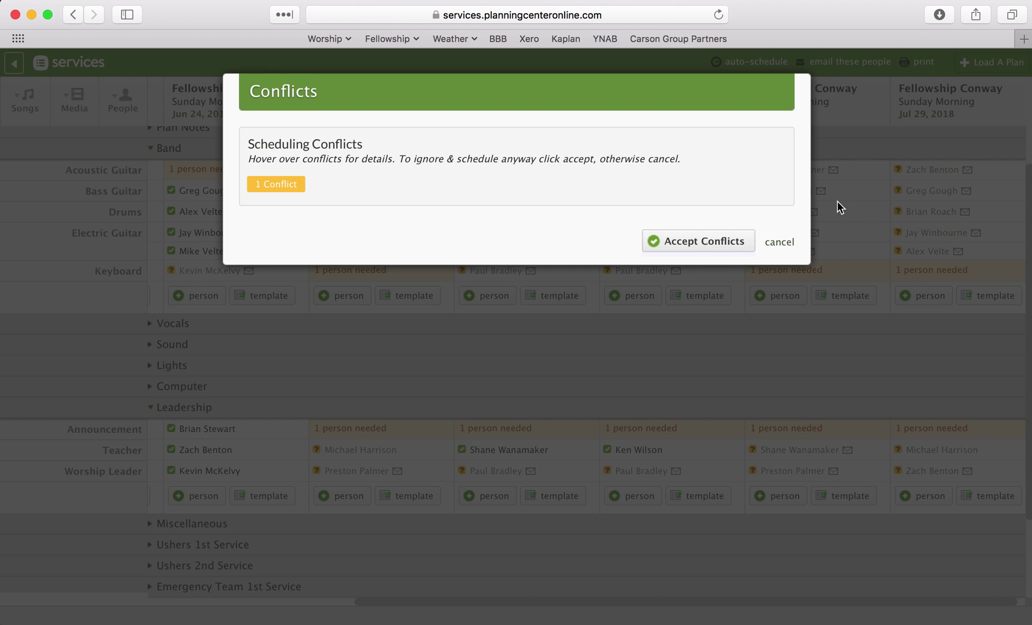
pyautogui.click(711, 242)
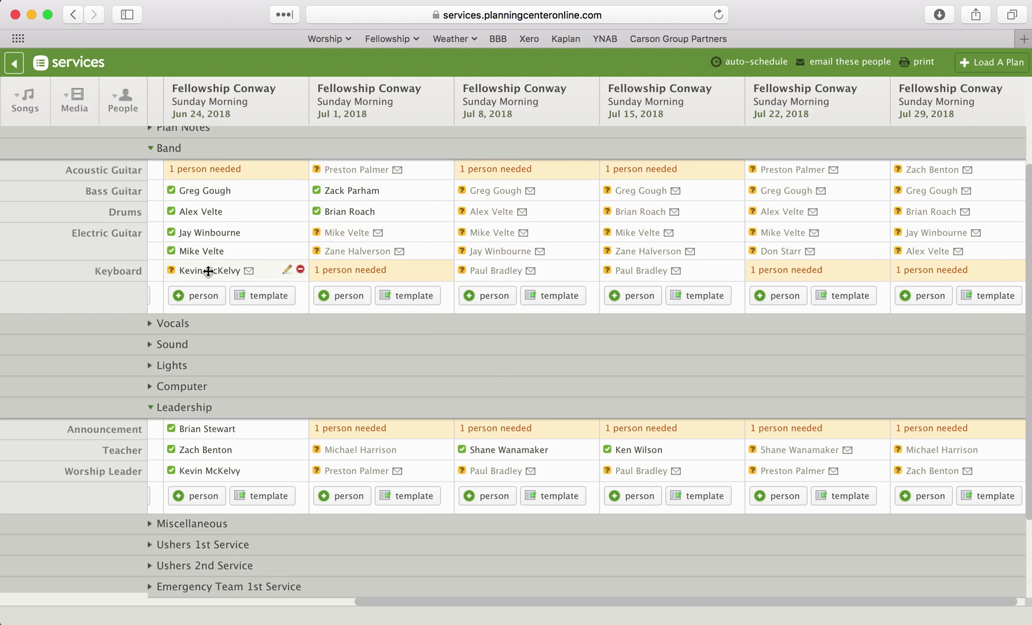
# Step: Copy the June 24 keyboardist to Acoustic Guitar on July 15, and the July 15 keyboardist to the open Keyboard position on July 22
pyautogui.moveTo(207, 272); pyautogui.dragTo(658, 175)
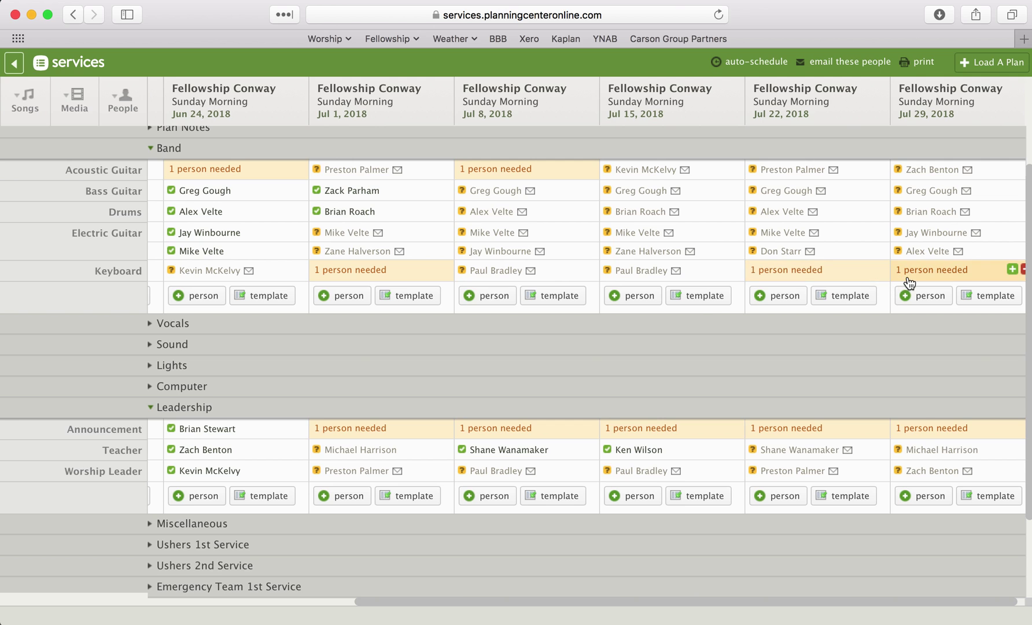
pyautogui.moveTo(654, 269); pyautogui.dragTo(803, 272)
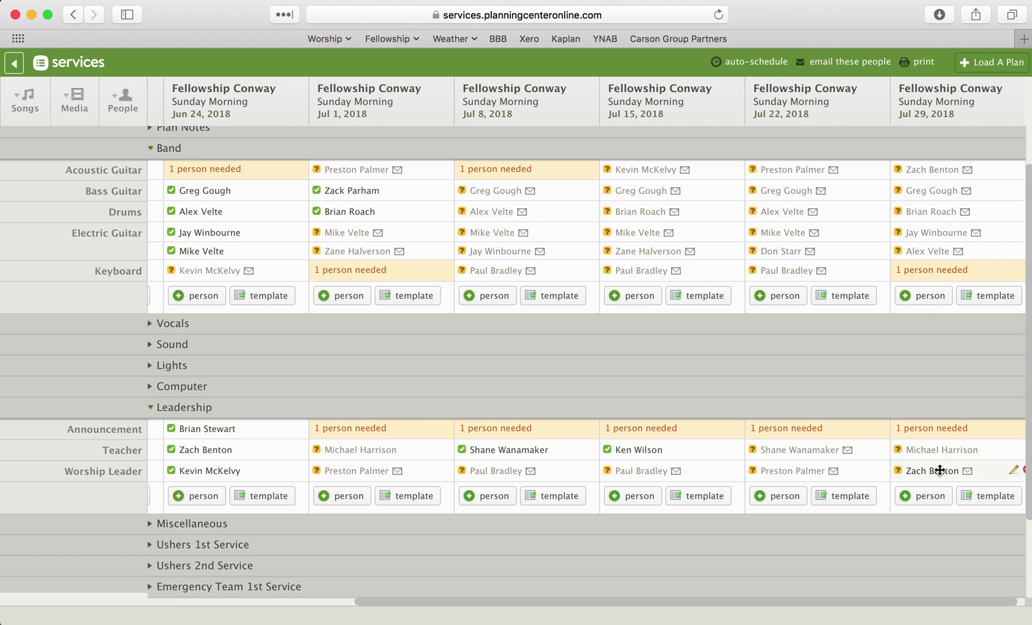
# Step: Remove the unfilled Keyboard positions from July 29 and July 1 and the unfilled Acoustic Guitar position from July 8
pyautogui.hscroll(2, 949, 272)
pyautogui.click(1017, 275)
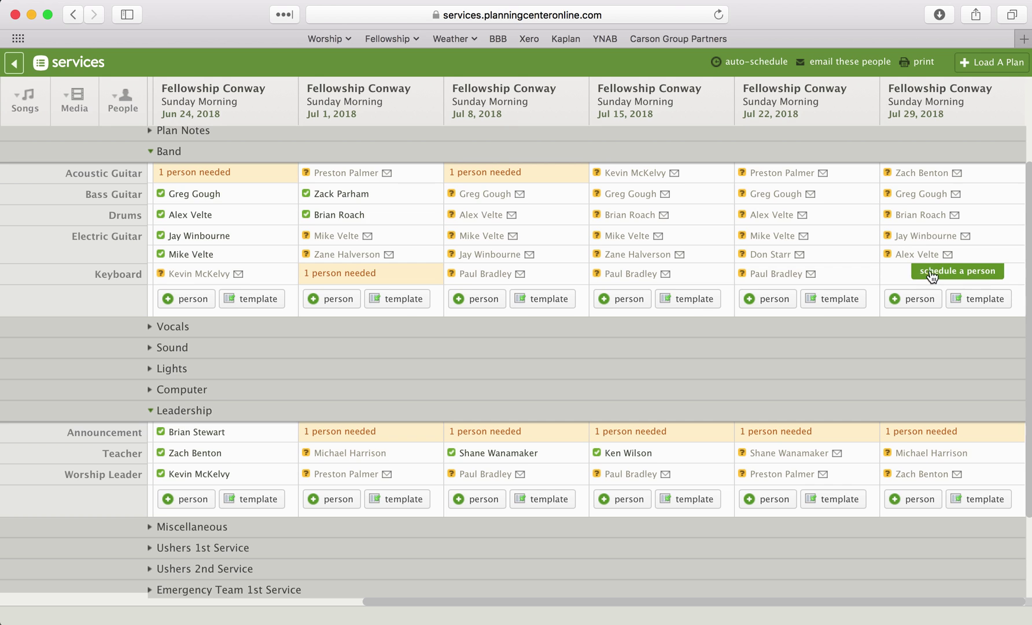
pyautogui.moveTo(918, 275)
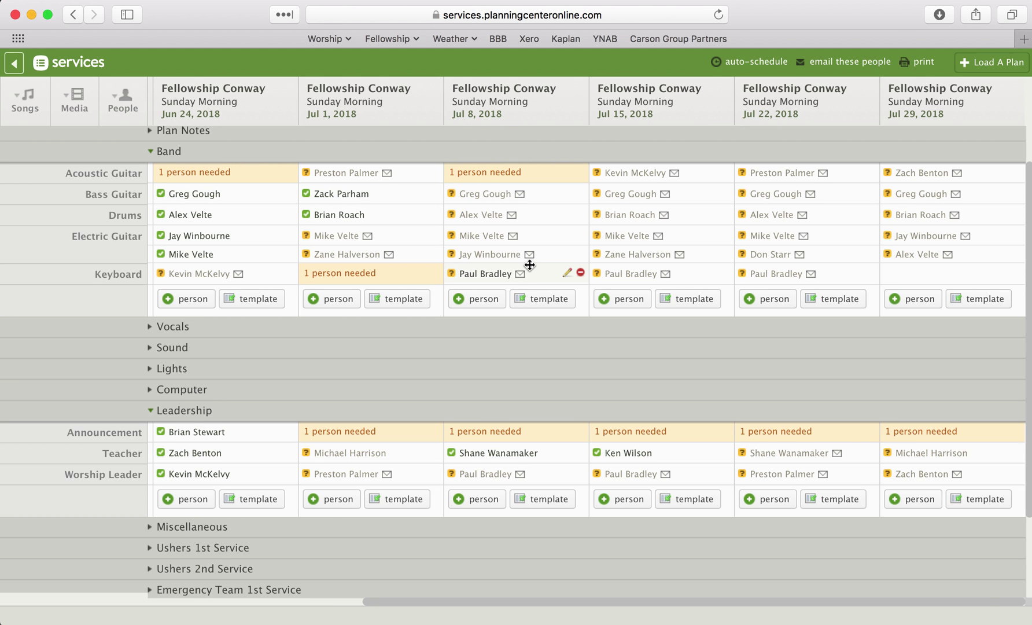
pyautogui.hscroll(-2, 530, 265)
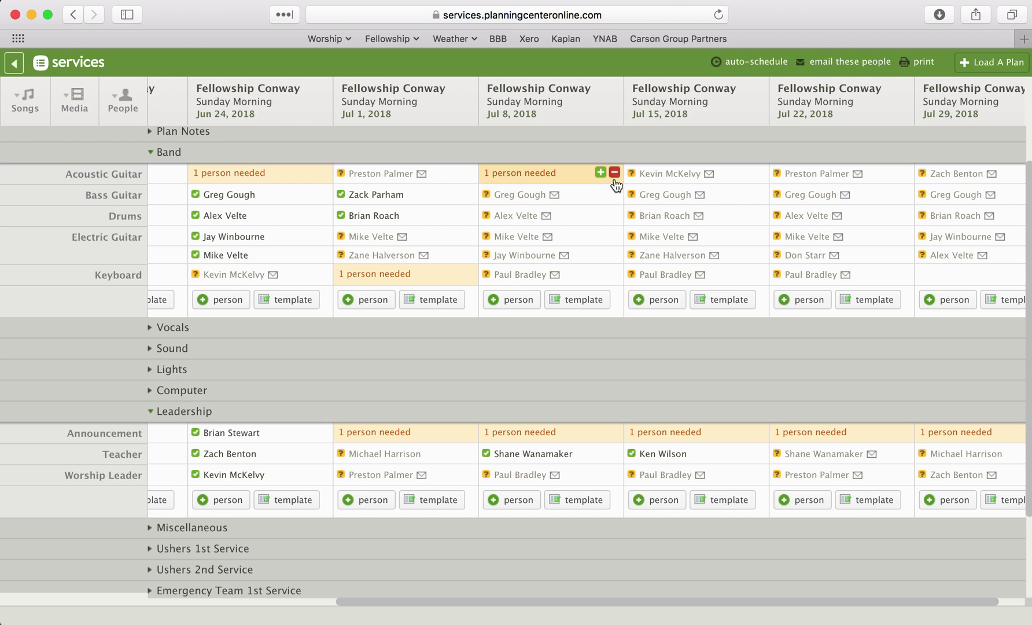
pyautogui.click(615, 173)
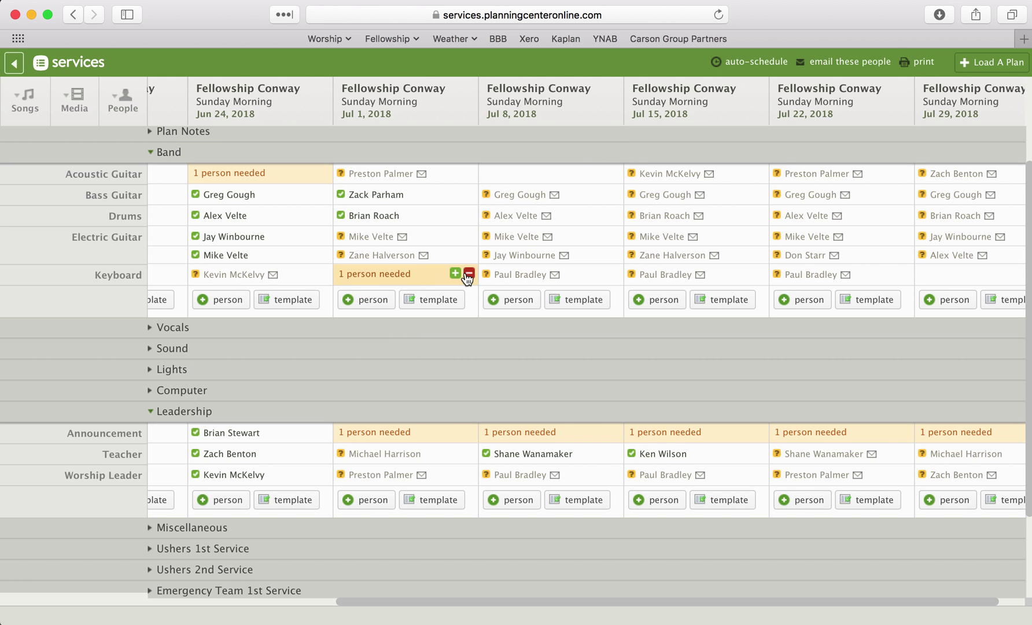
pyautogui.click(469, 274)
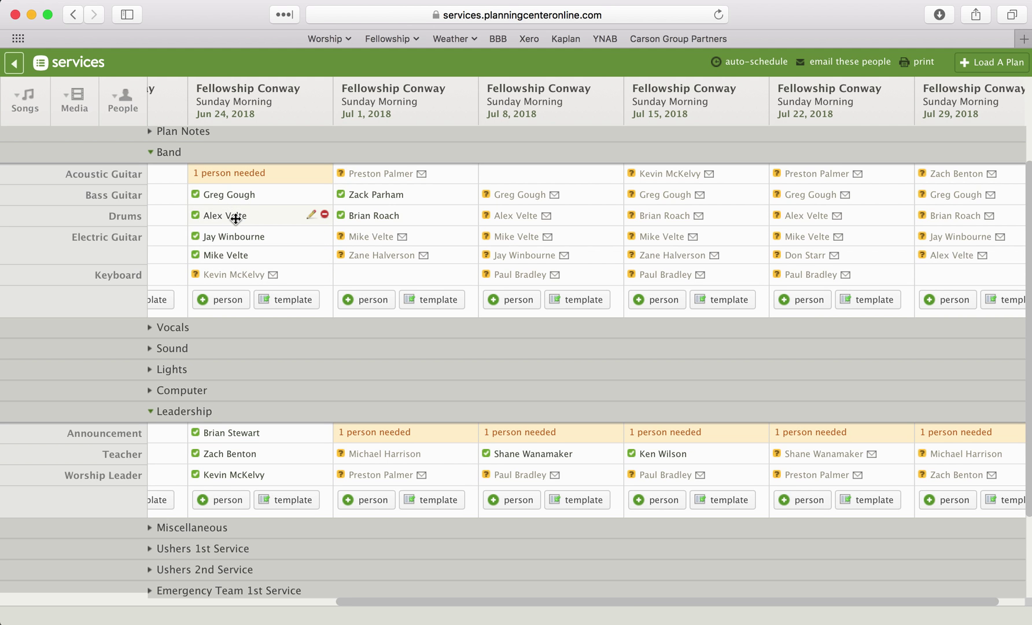
# Step: Leave the June 24 Acoustic Guitar opening unfilled and close the June 10, June 17 and June 24 plans in the matrix
pyautogui.click(253, 179)
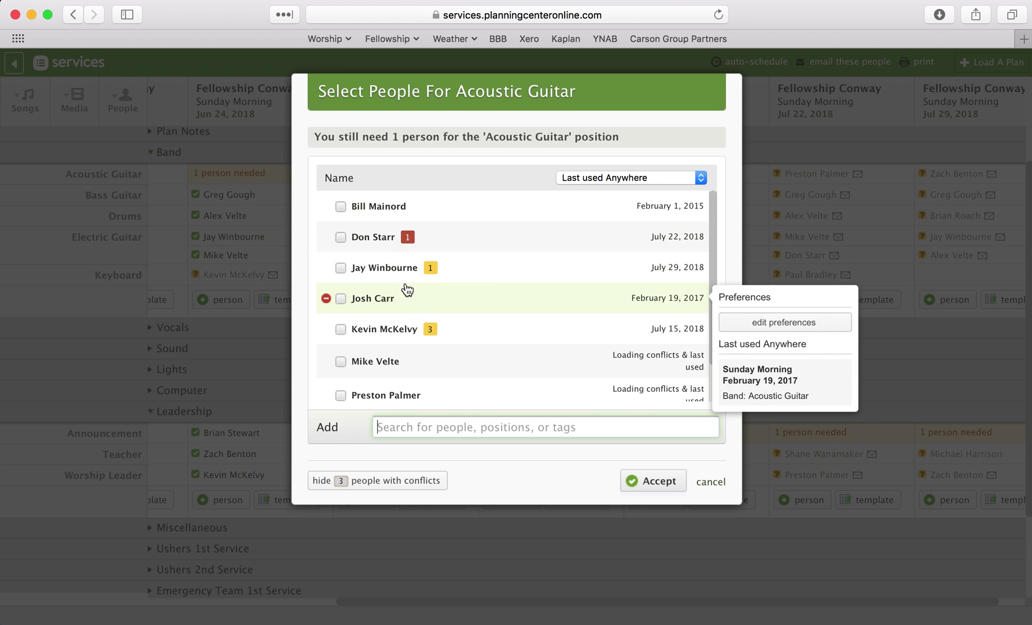
pyautogui.click(706, 484)
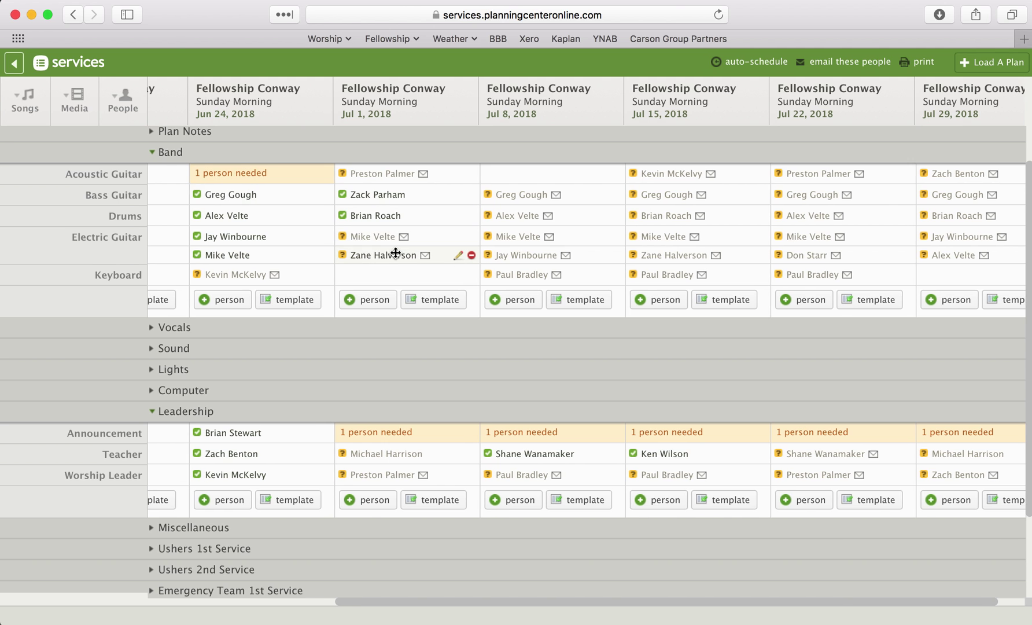
pyautogui.hscroll(-5, 387, 255)
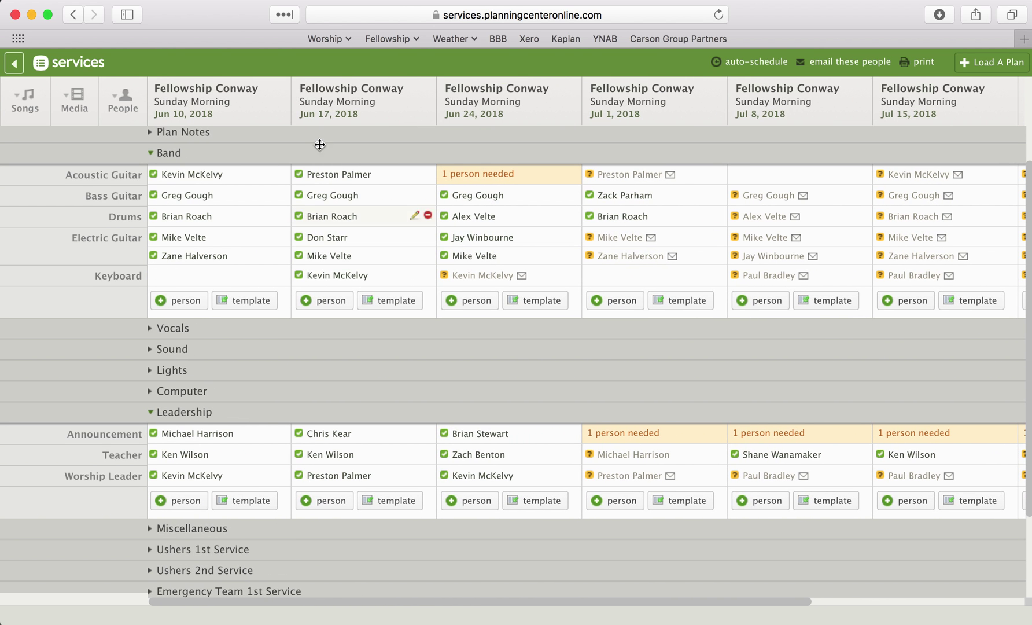
pyautogui.click(282, 87)
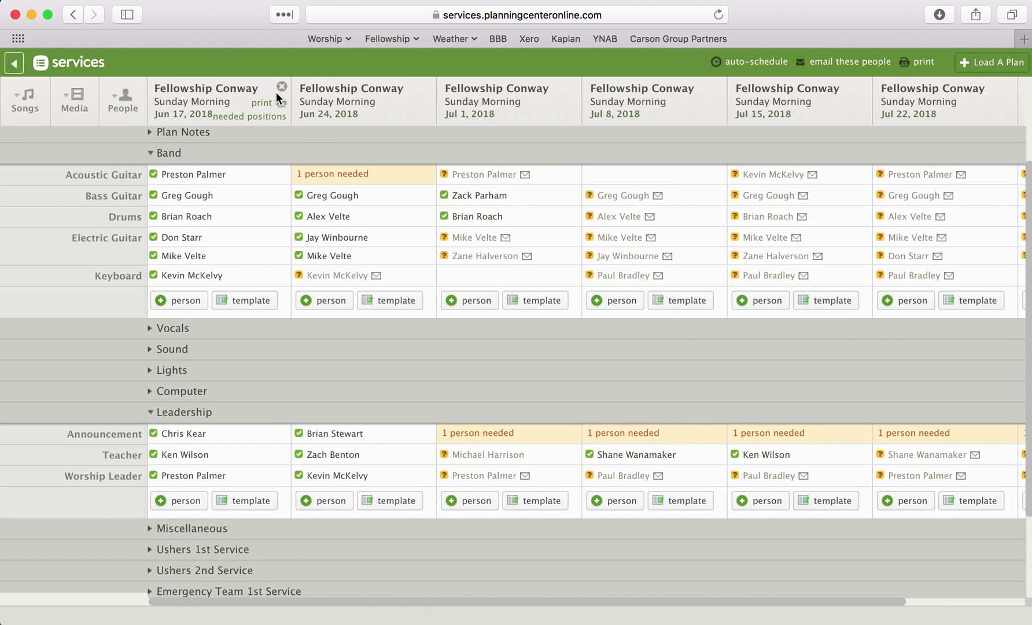
pyautogui.click(281, 87)
pyautogui.click(285, 88)
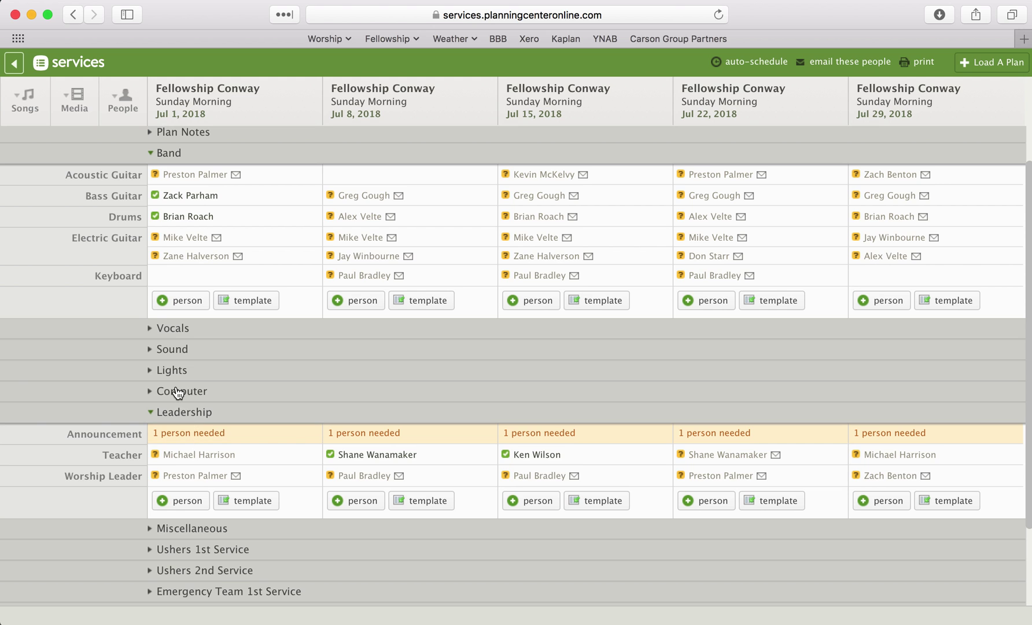
# Step: Expand the Vocals team, schedule the vocalist last used June 17, 2018 on July 1, and copy that person to July 15
pyautogui.click(173, 329)
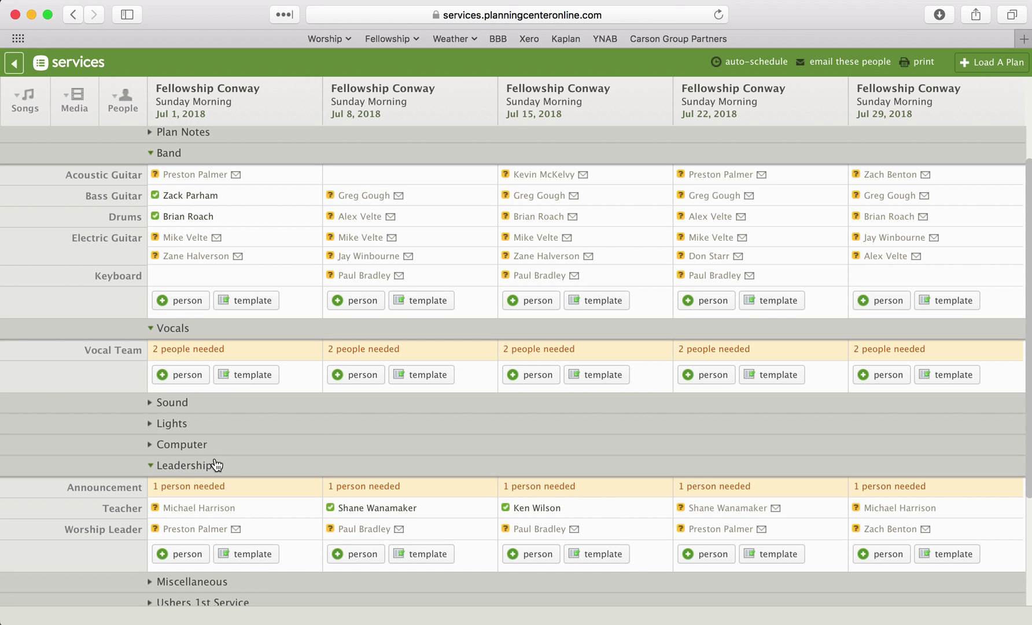
pyautogui.click(205, 354)
pyautogui.moveTo(366, 329)
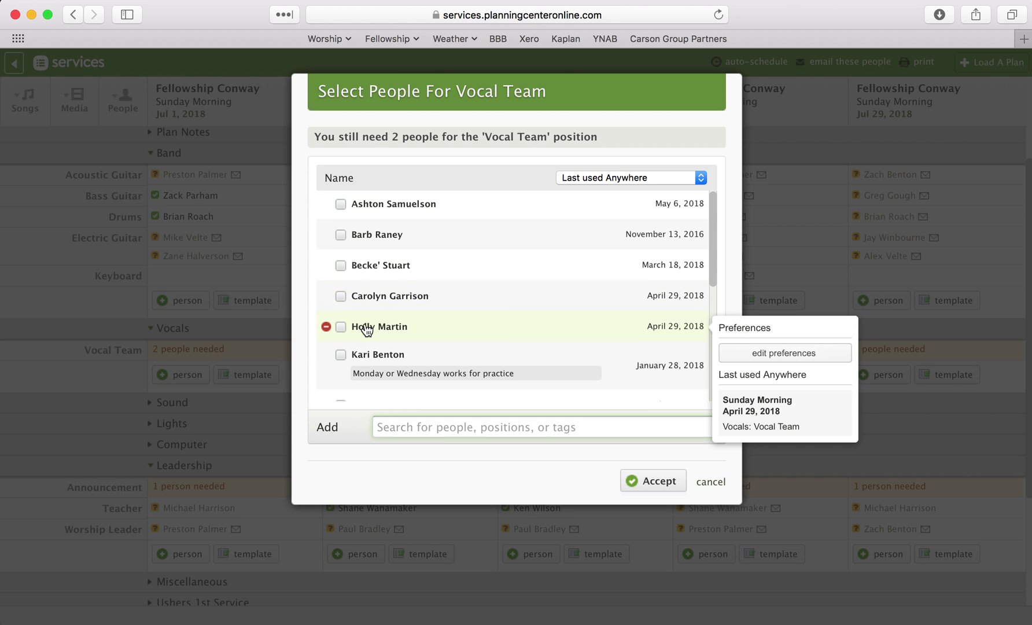
pyautogui.scroll(-3, 365, 329)
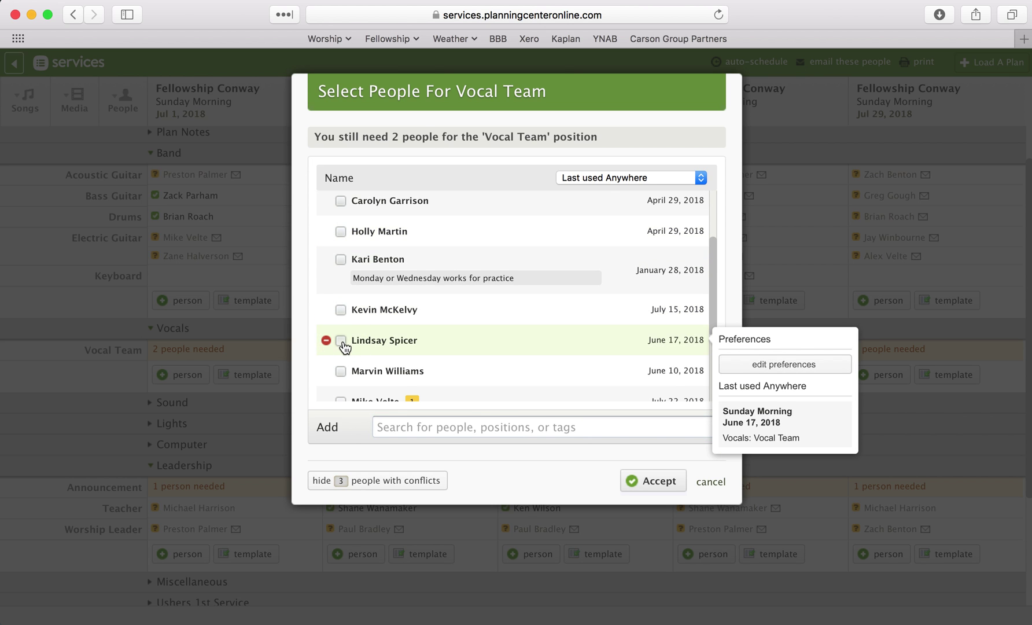
pyautogui.click(341, 343)
pyautogui.press('Return')
pyautogui.moveTo(200, 349); pyautogui.dragTo(557, 353)
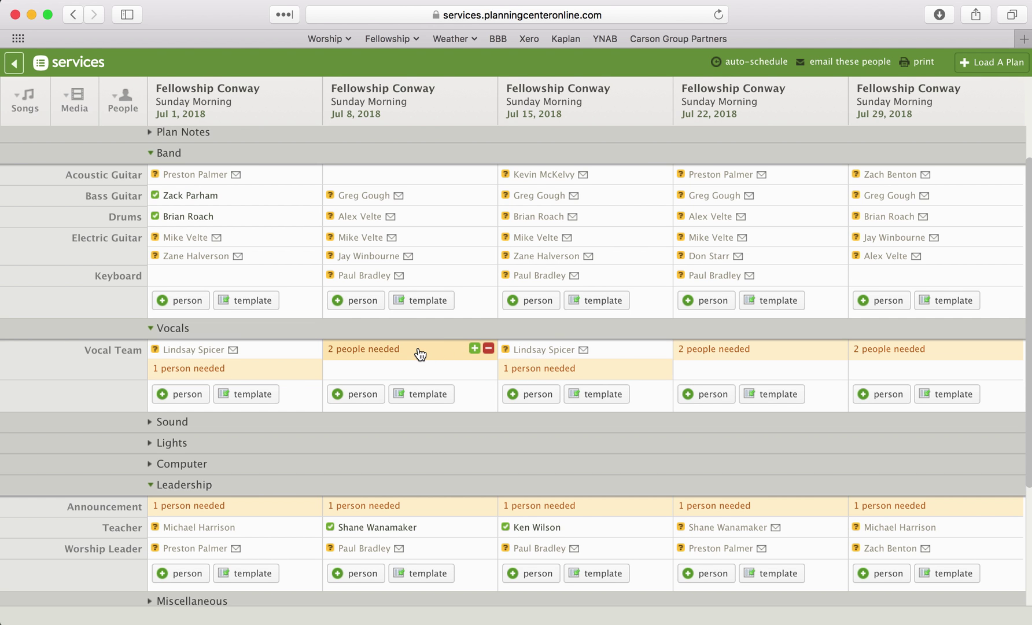
# Step: Schedule the vocalist noted as available for Monday or Wednesday practice on July 8, and remove that assignment again
pyautogui.click(392, 358)
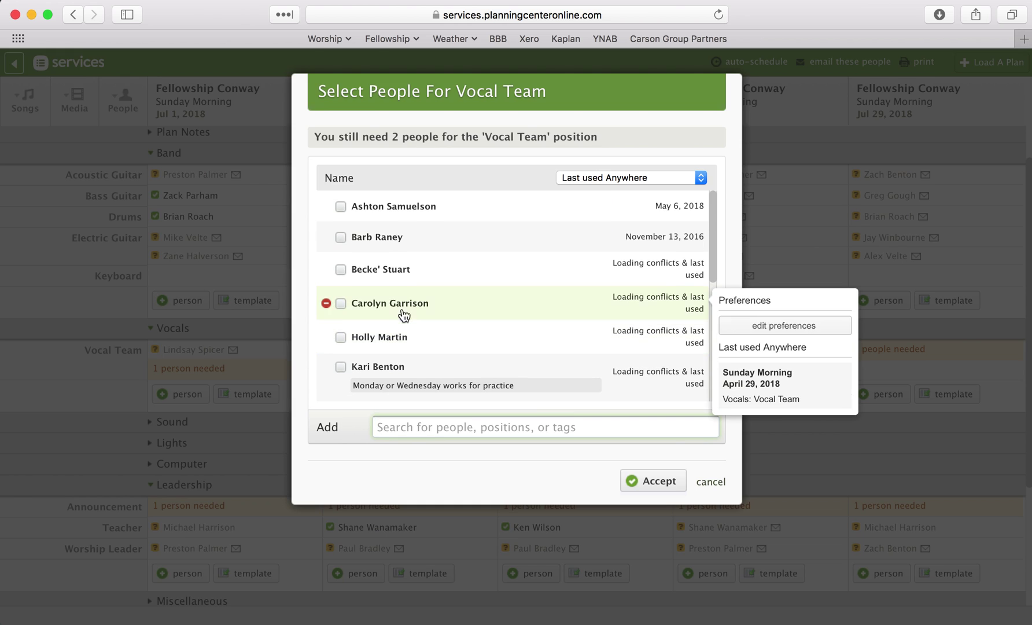
pyautogui.scroll(-2, 395, 305)
pyautogui.click(340, 298)
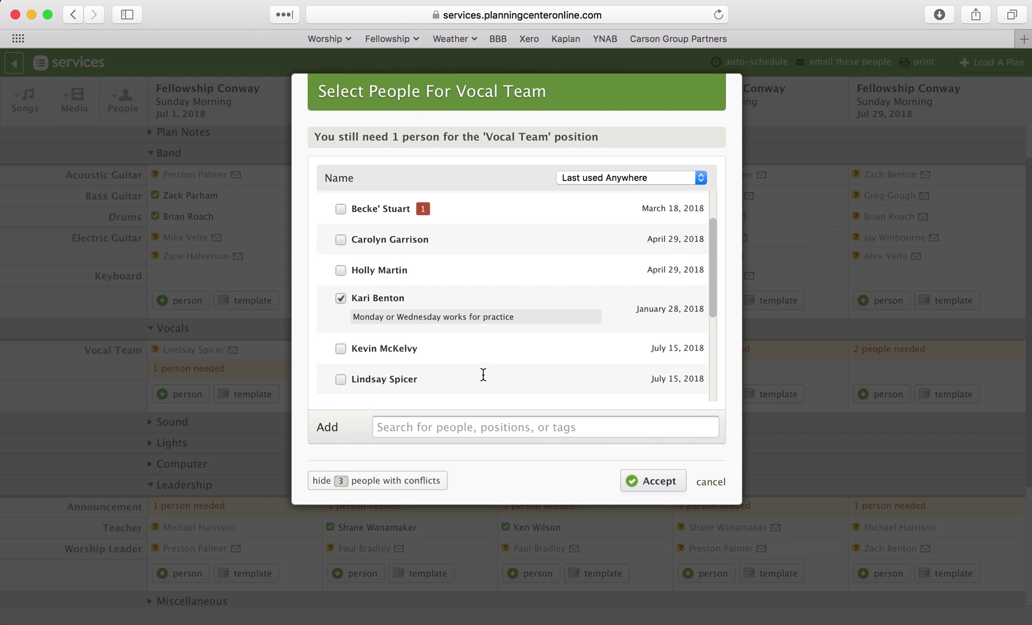
pyautogui.press('Return')
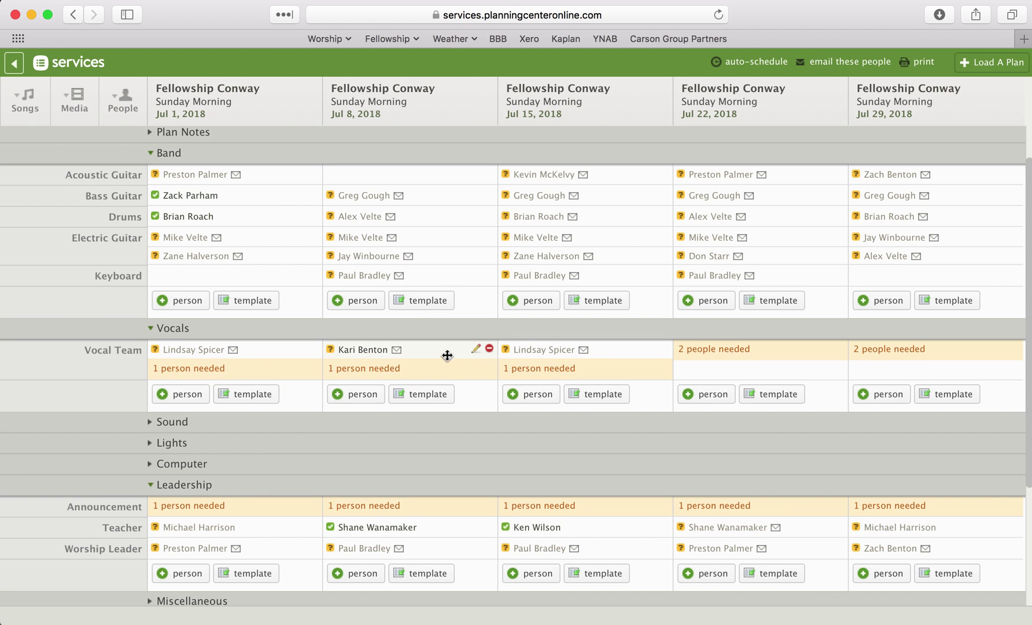
pyautogui.click(490, 348)
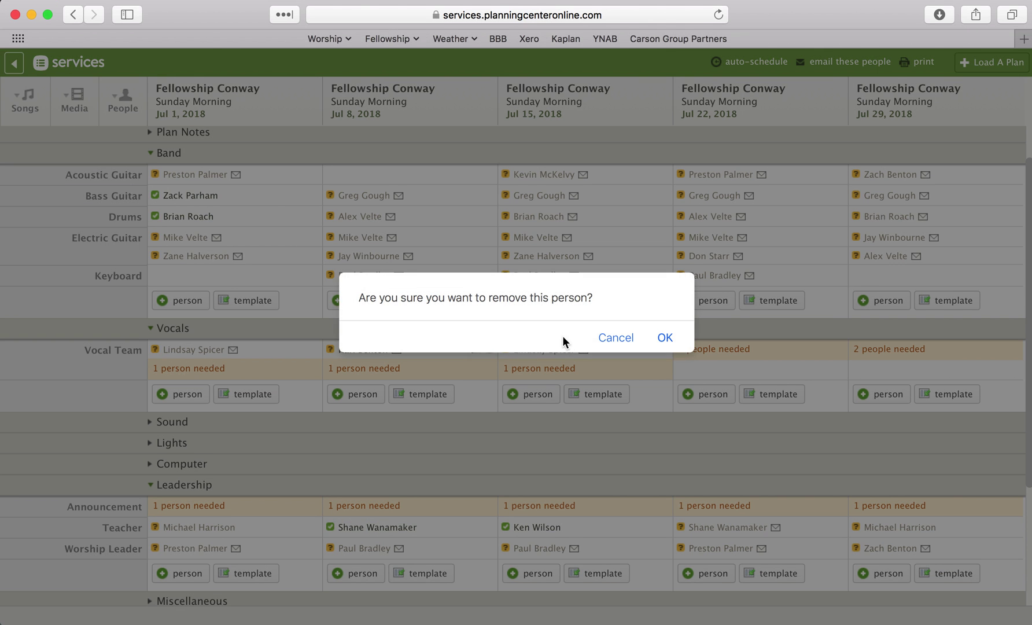
pyautogui.click(679, 338)
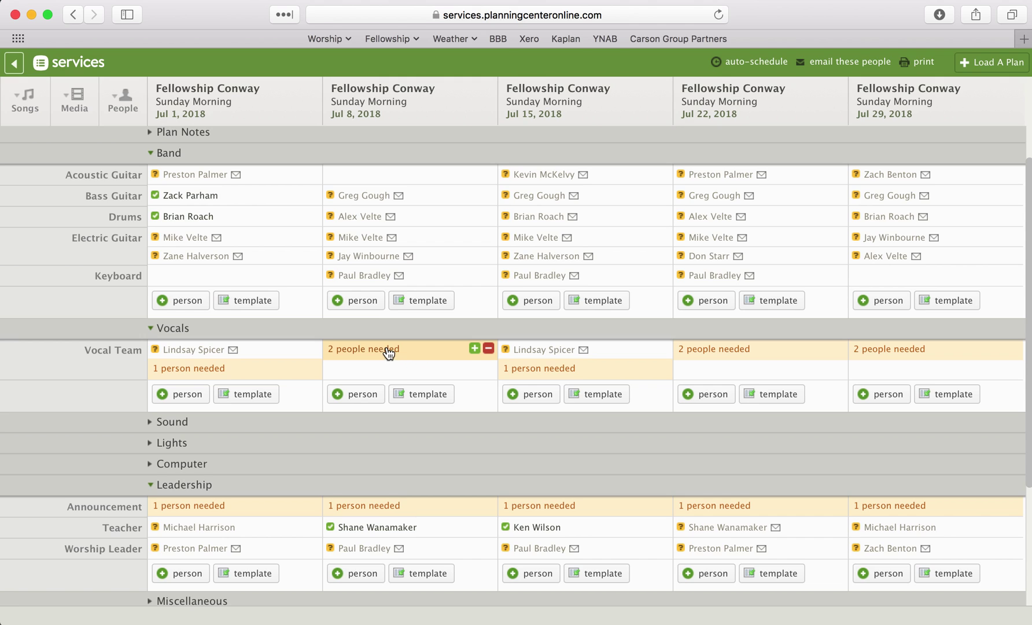
# Step: Schedule the vocalist with the "Monday or Wednesday works for practice" note in the July 8 Vocal Team
pyautogui.click(388, 350)
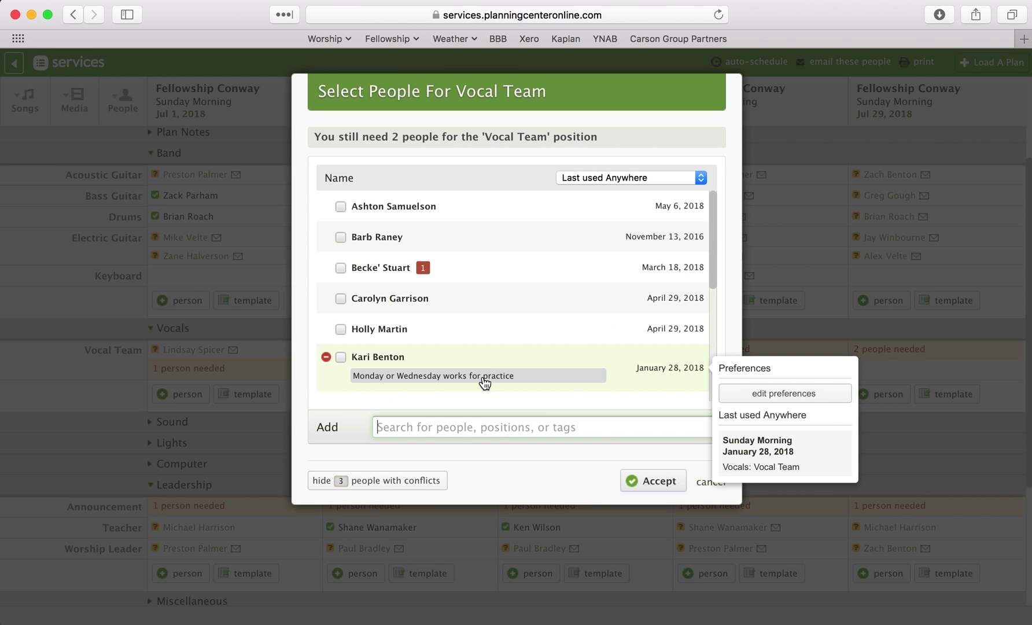
pyautogui.click(341, 357)
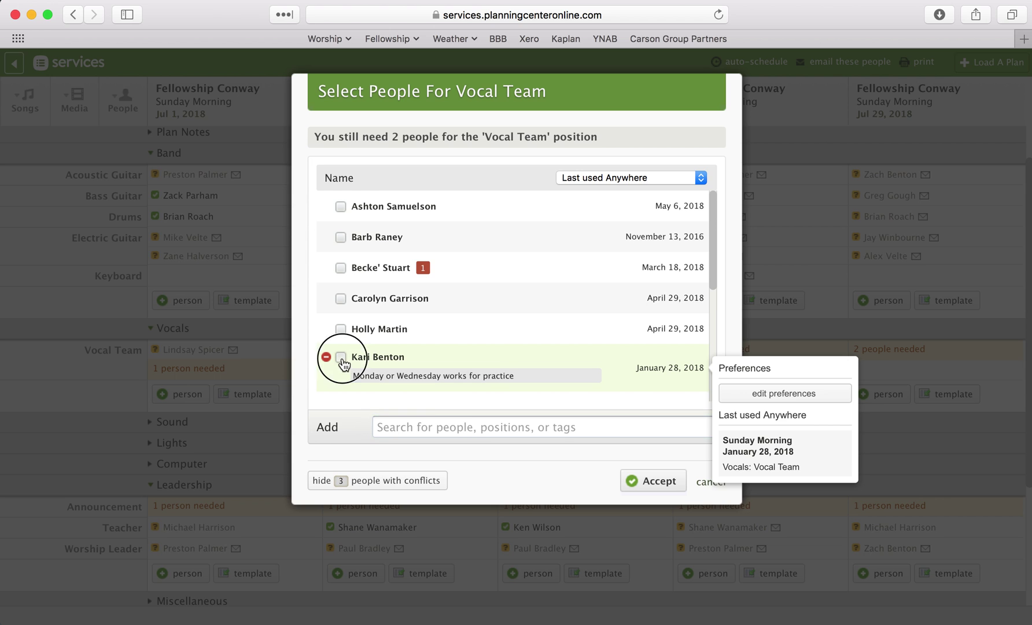
pyautogui.click(662, 483)
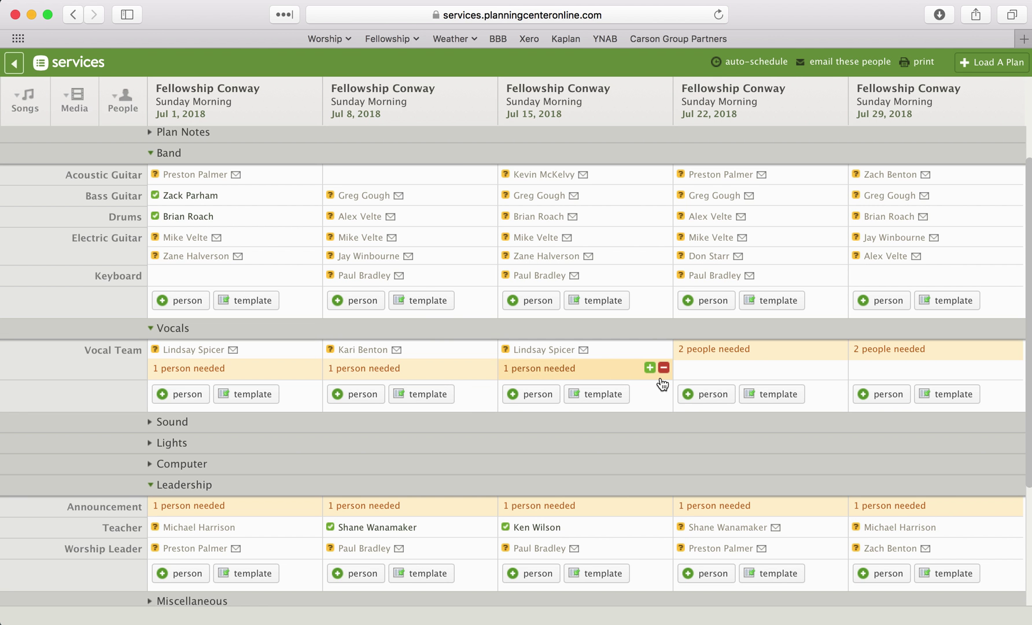
# Step: Schedule the vocalist last used March 18, 2018 on July 22, and copy the July 8 vocalist to the July 29 Vocal Team
pyautogui.click(721, 351)
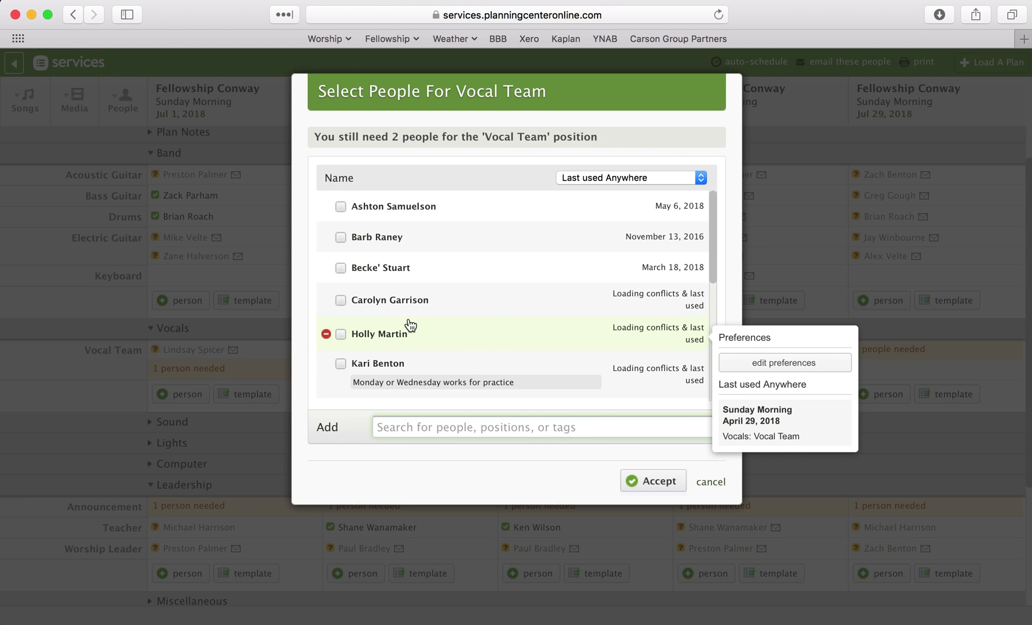
pyautogui.click(341, 268)
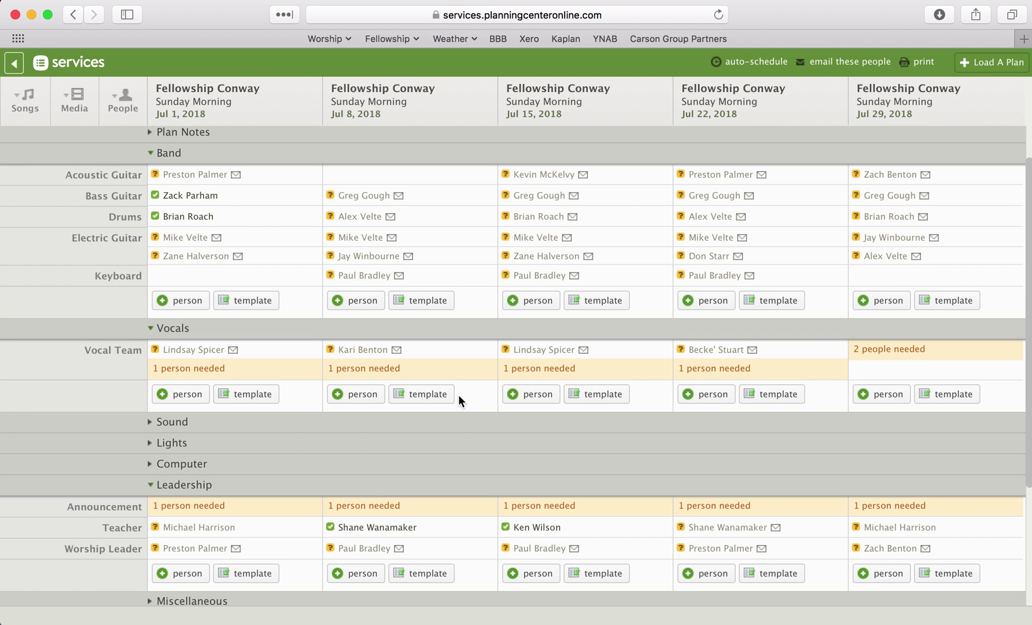
pyautogui.moveTo(591, 347); pyautogui.dragTo(856, 355)
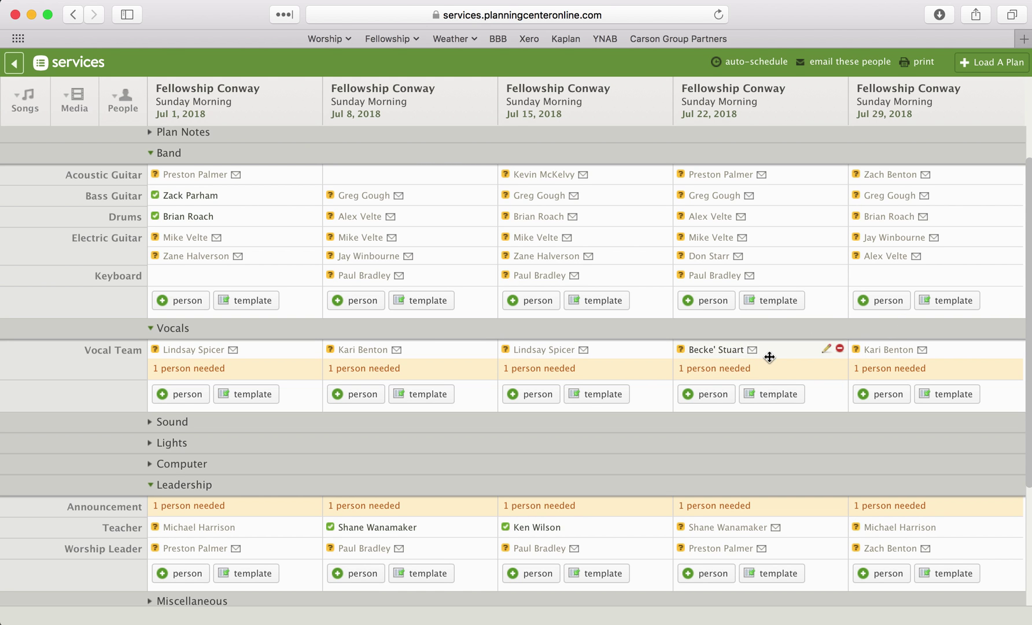
# Step: Raise the July 15 Vocal Team need to two people and schedule the two vocalists last used June 10, 2018
pyautogui.scroll(2, 687, 325)
pyautogui.scroll(-3, 688, 323)
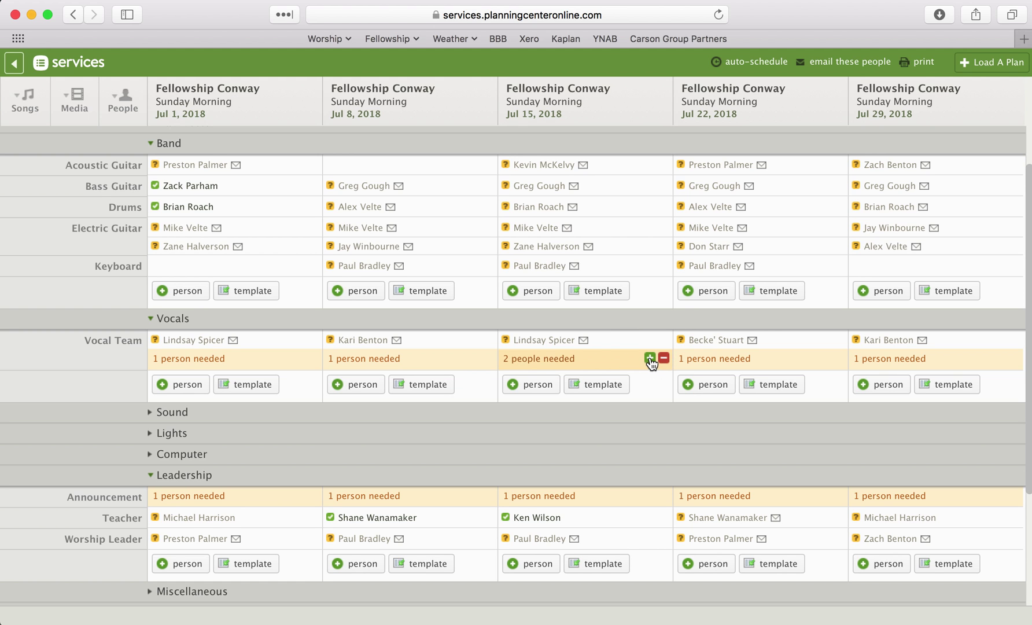
pyautogui.click(573, 363)
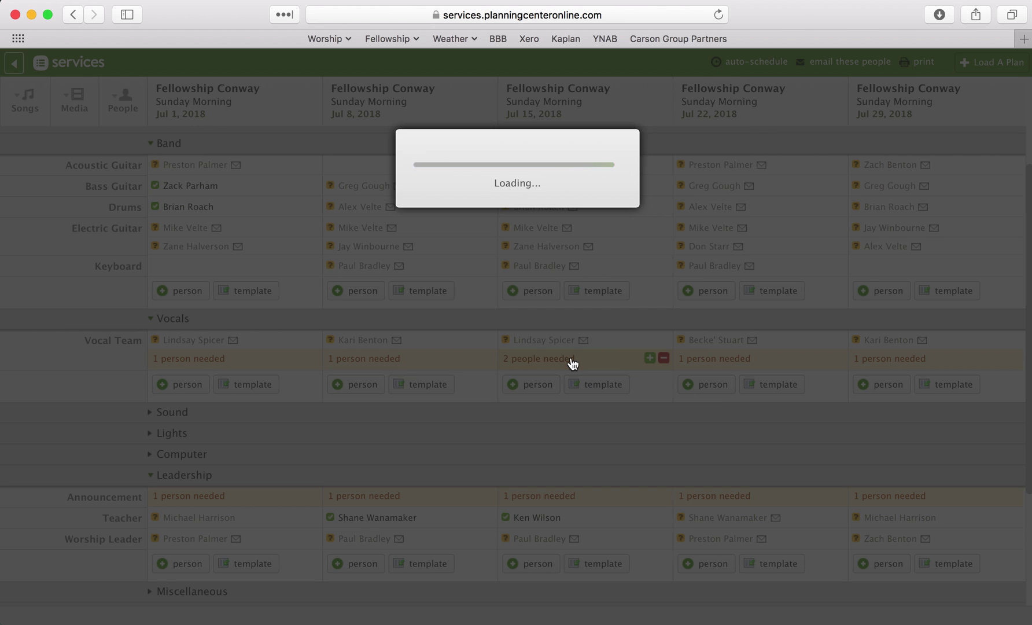
pyautogui.scroll(-5, 383, 301)
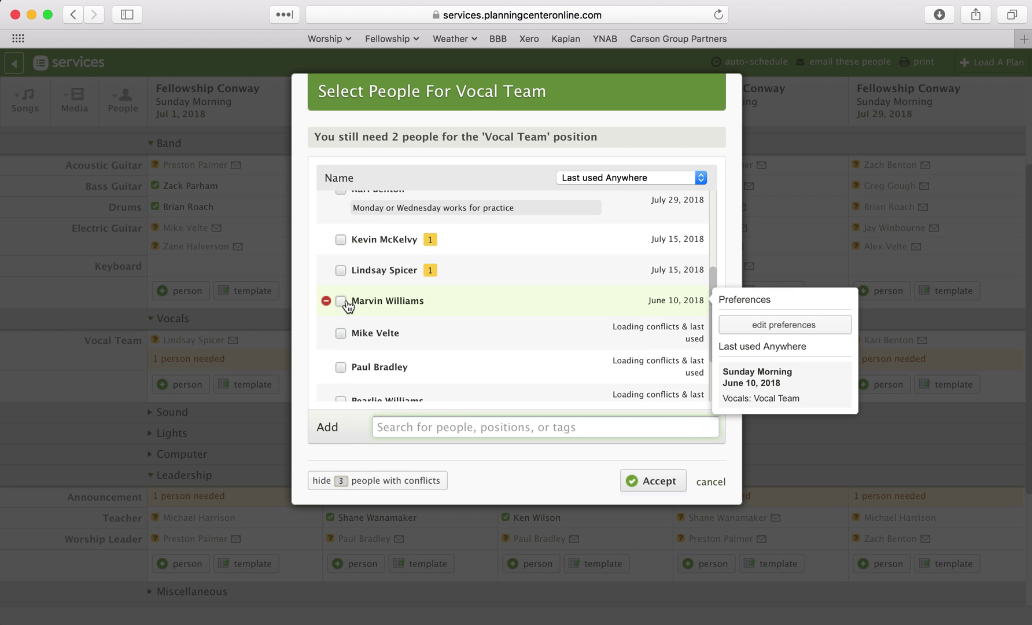
pyautogui.click(342, 302)
pyautogui.scroll(-3, 345, 306)
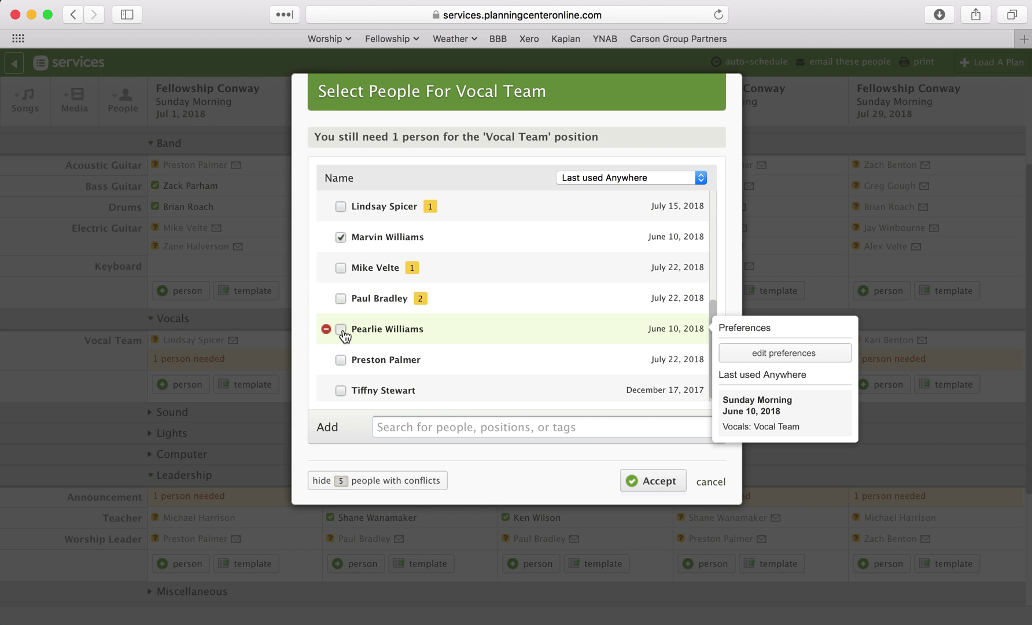
pyautogui.click(342, 329)
pyautogui.press('Return')
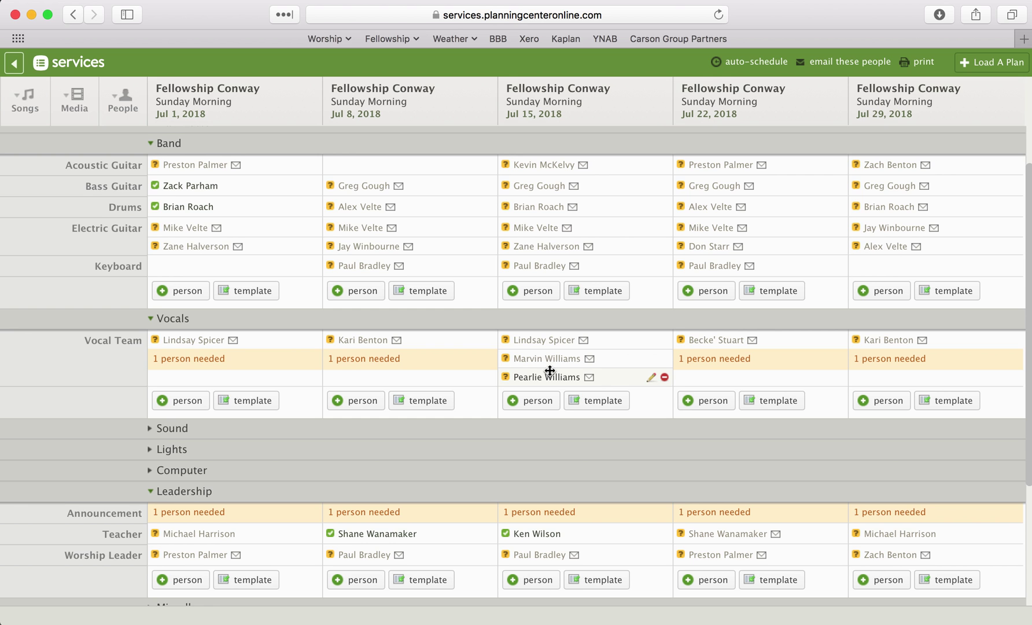
# Step: Expand the Computer, Sound and Lights teams in the matrix, and collapse Band and Vocals
pyautogui.scroll(2, 550, 371)
pyautogui.scroll(-8, 538, 372)
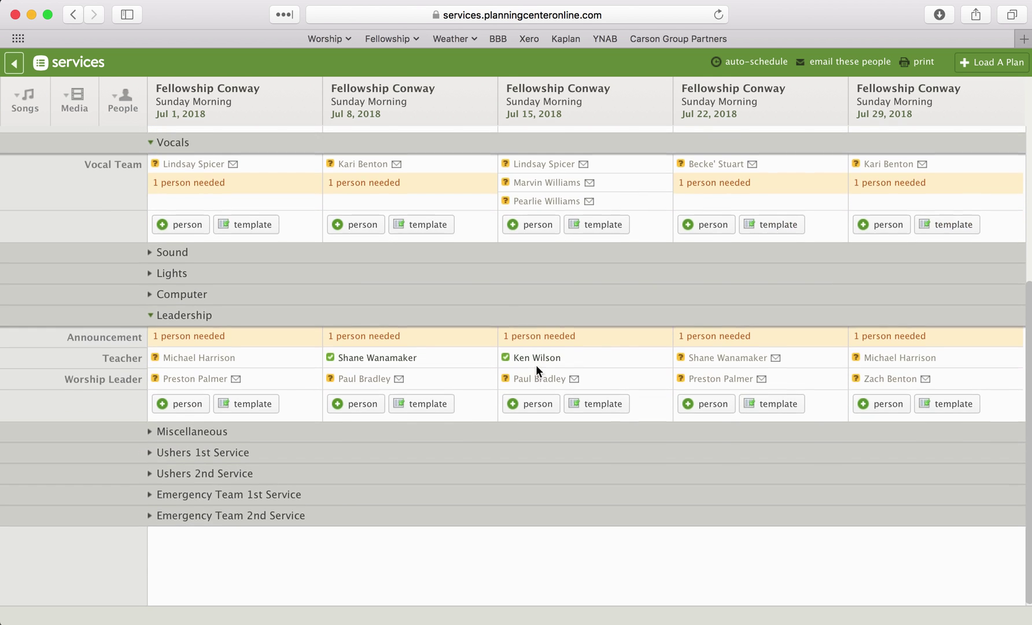
pyautogui.scroll(8, 535, 364)
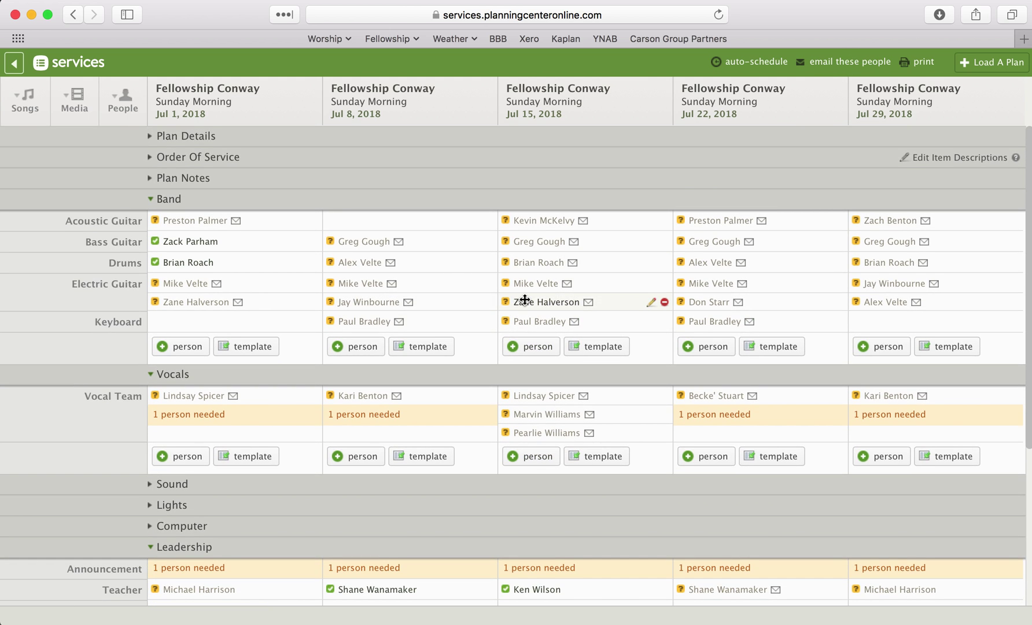
pyautogui.scroll(-4, 495, 340)
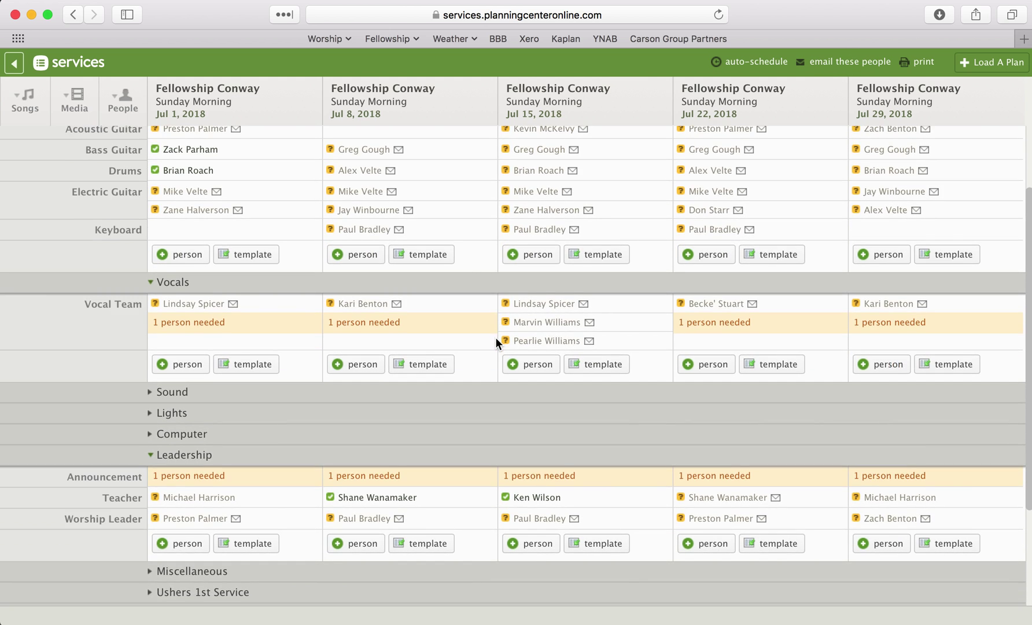
pyautogui.scroll(-2, 496, 341)
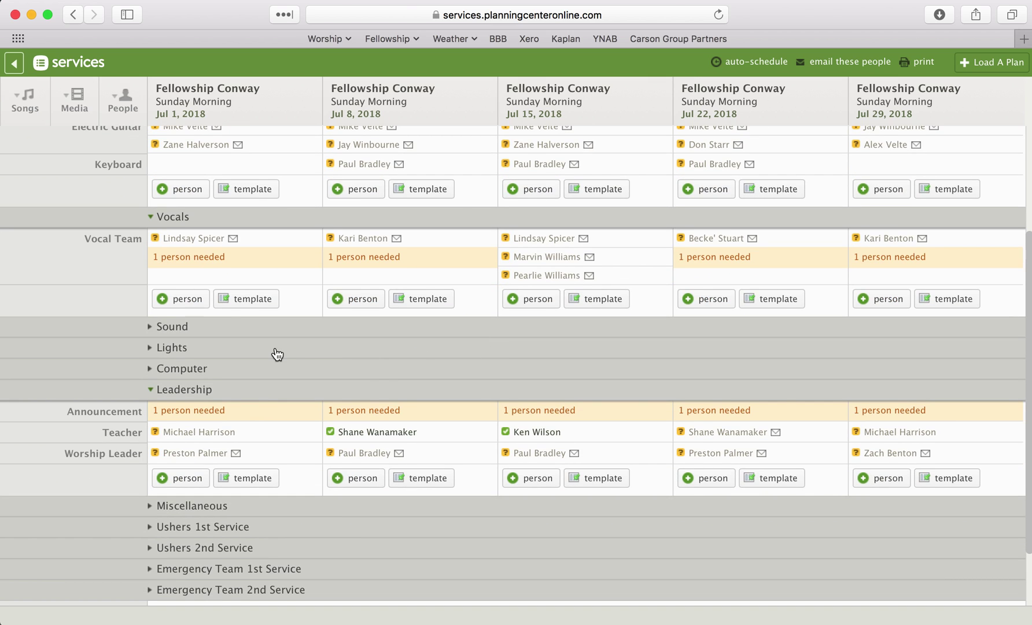
pyautogui.click(166, 371)
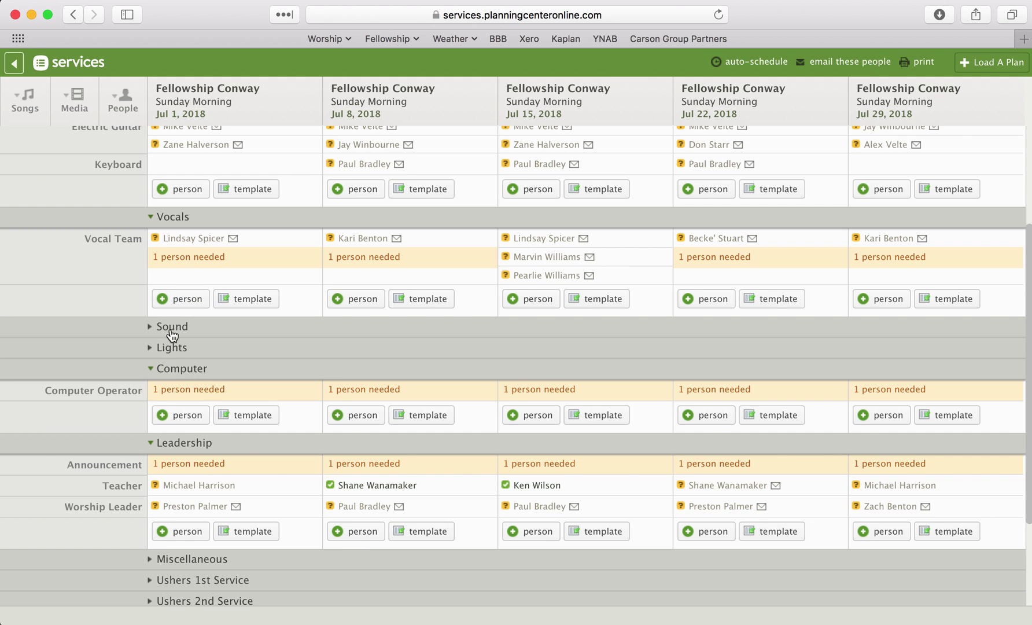
pyautogui.click(174, 332)
pyautogui.click(174, 400)
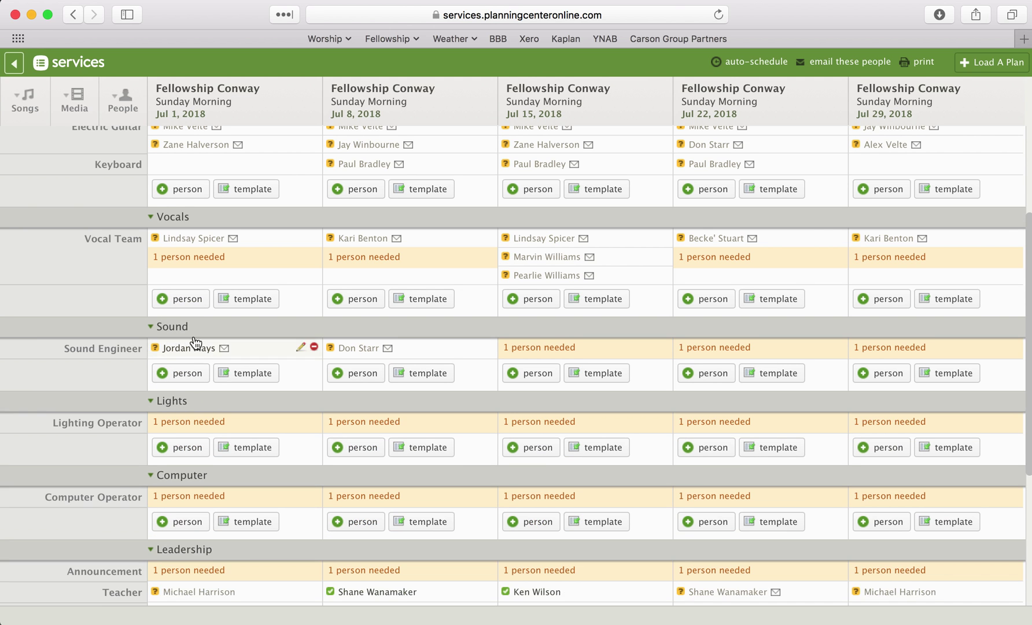
pyautogui.scroll(3, 196, 344)
pyautogui.click(174, 199)
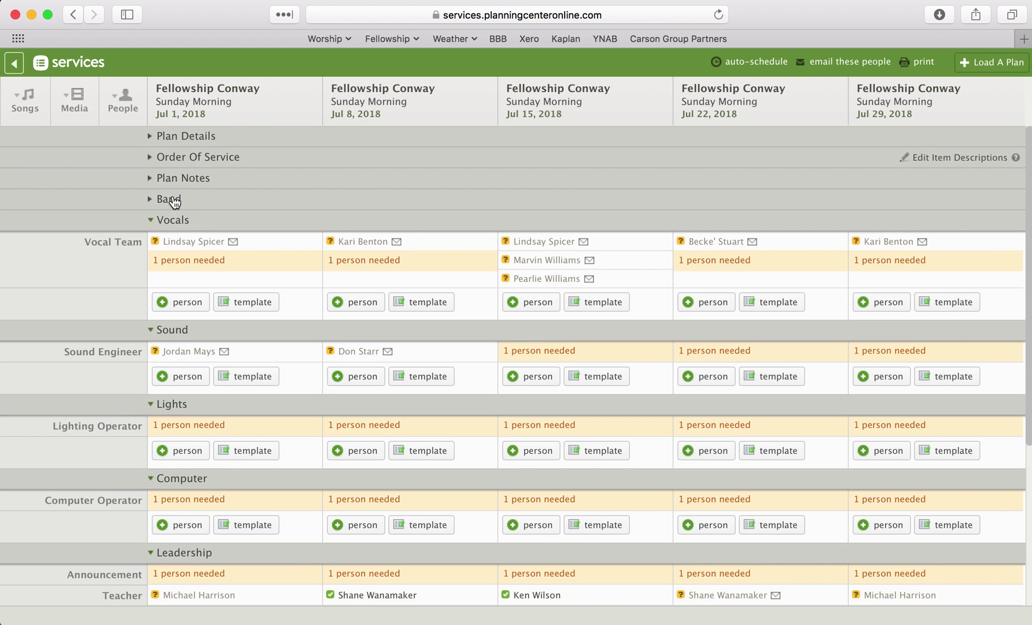
pyautogui.click(174, 222)
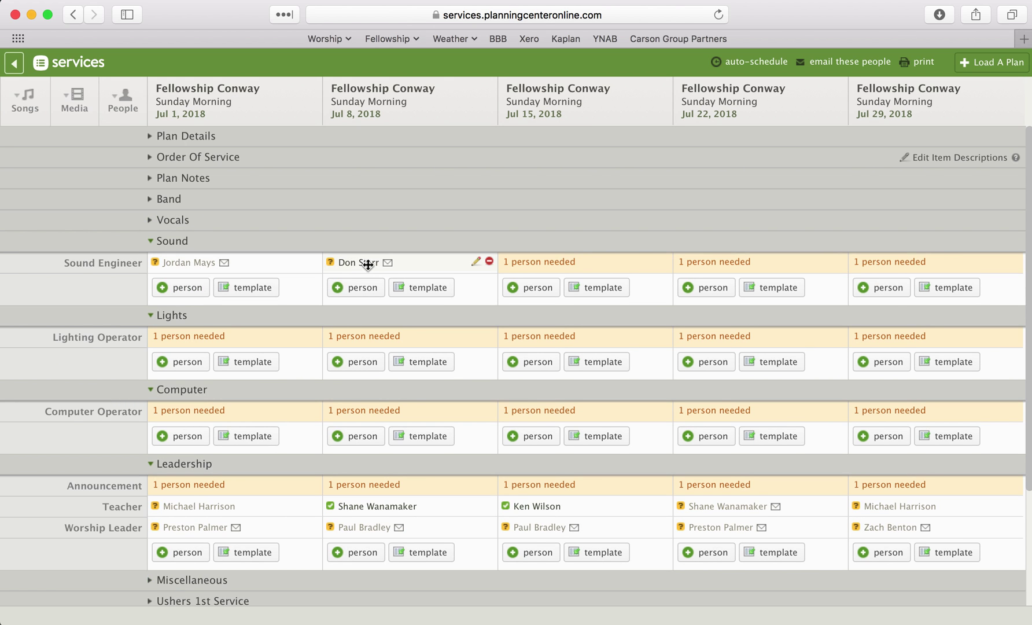
# Step: Schedule the Sound Engineer last used June 24, 2018 on July 15, and the one last used May 6, 2018 on July 22
pyautogui.click(553, 262)
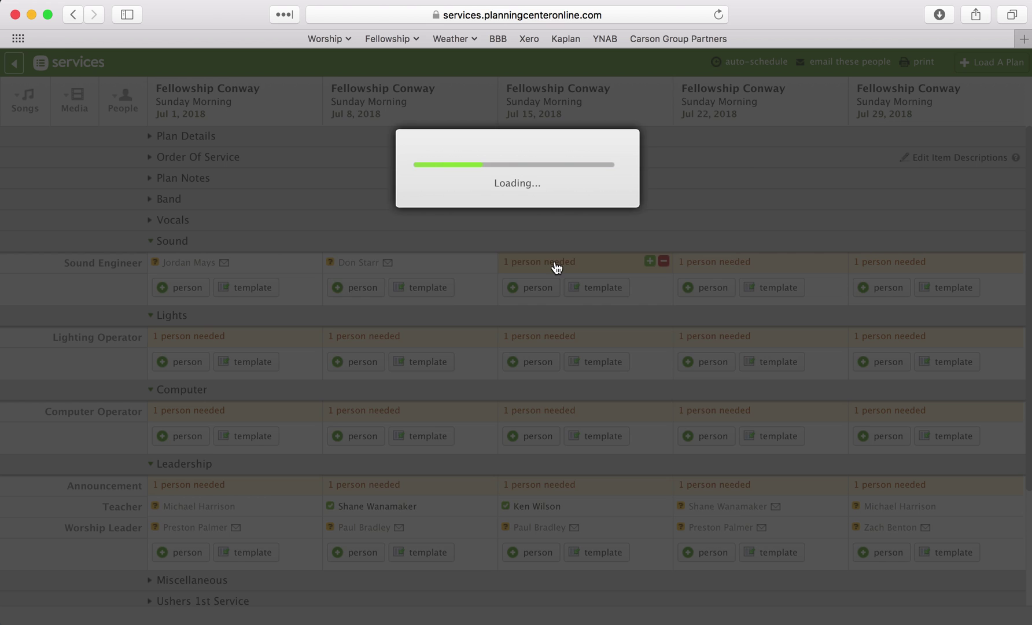
pyautogui.click(341, 299)
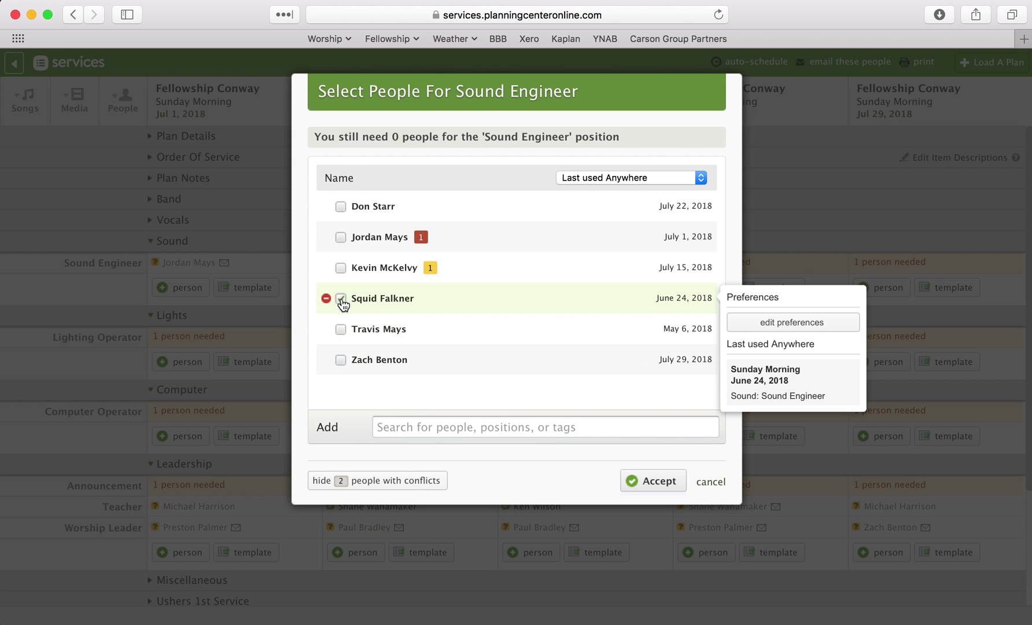
pyautogui.click(655, 484)
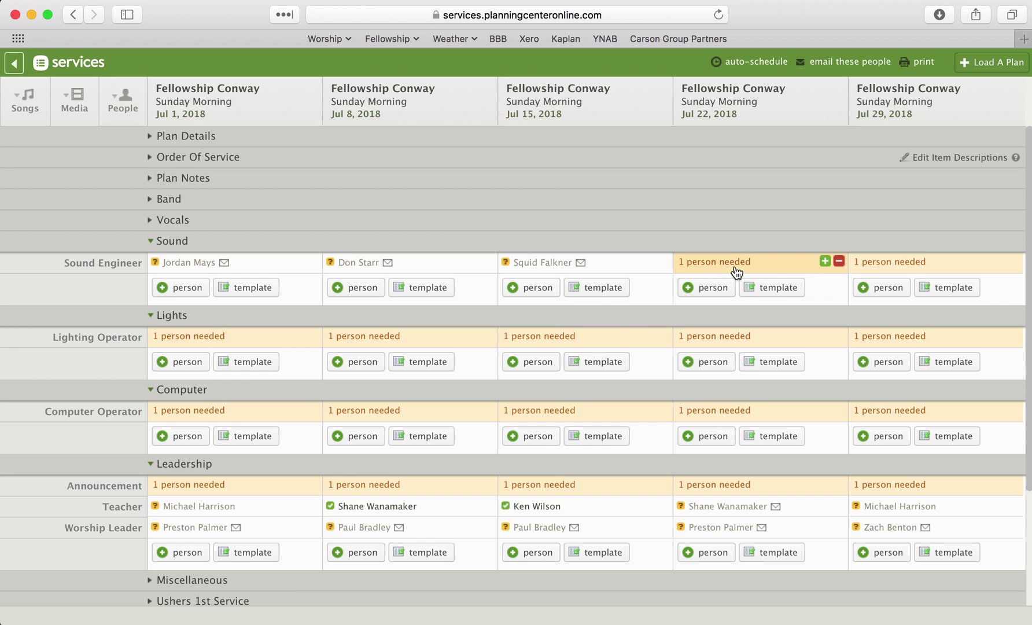
pyautogui.click(738, 266)
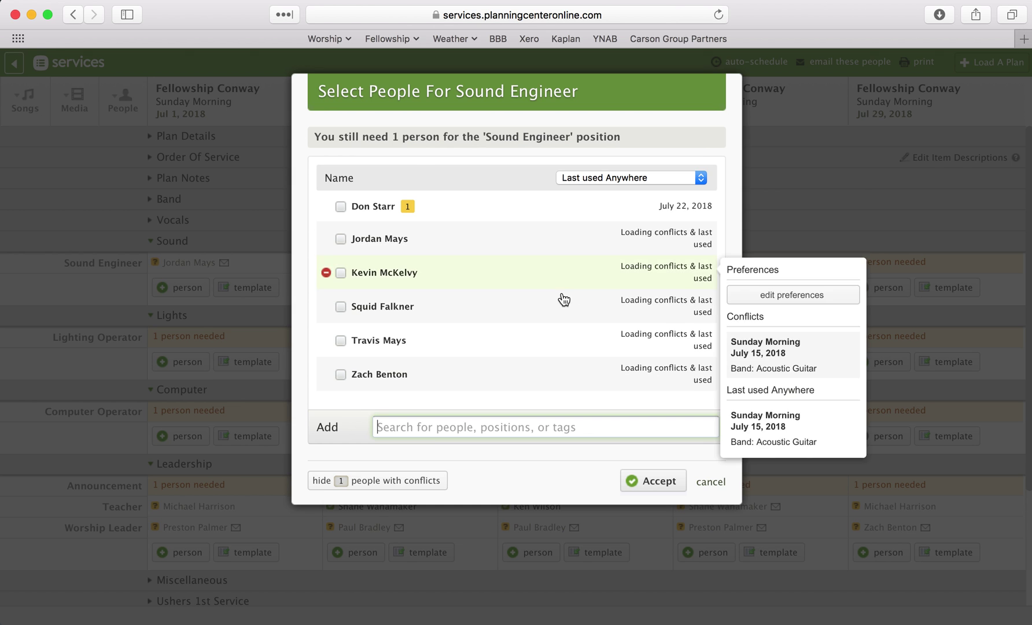
pyautogui.click(347, 331)
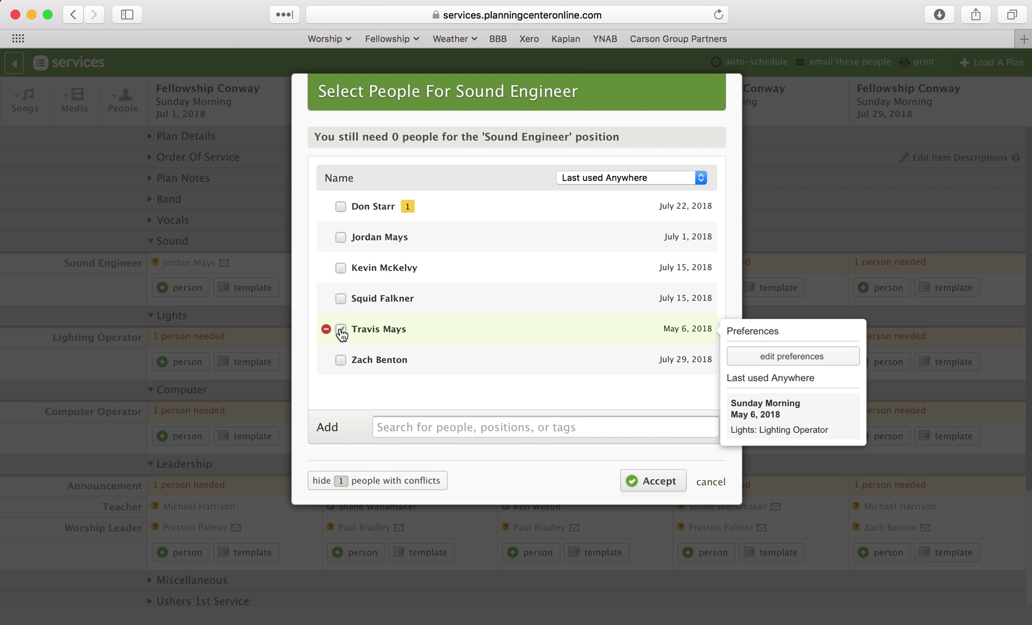
pyautogui.click(651, 481)
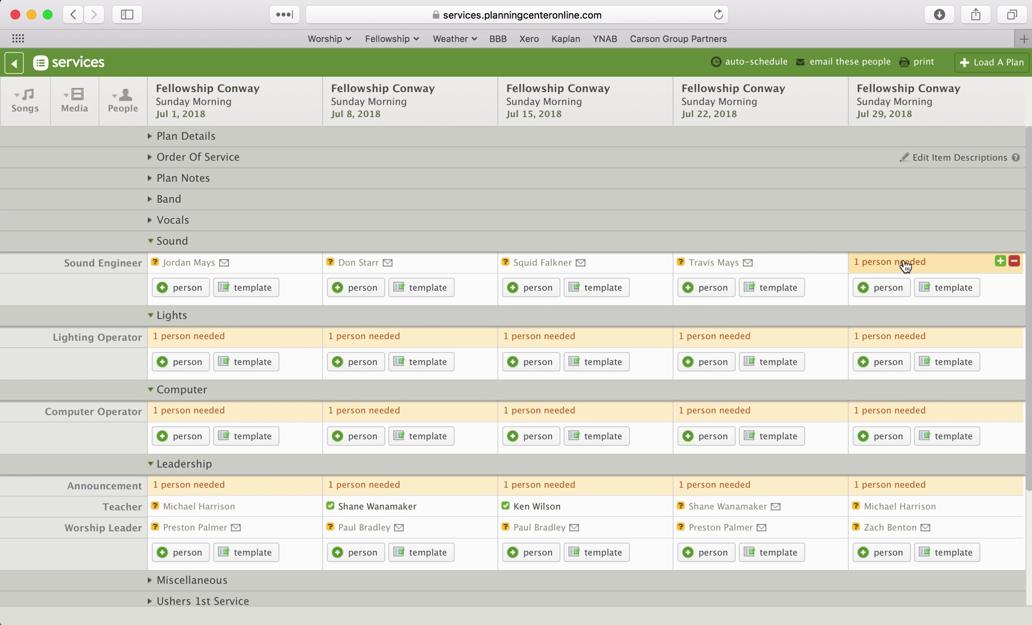
# Step: Schedule the July 8 Sound Engineer for the July 29 Sound Engineer position as well
pyautogui.click(904, 264)
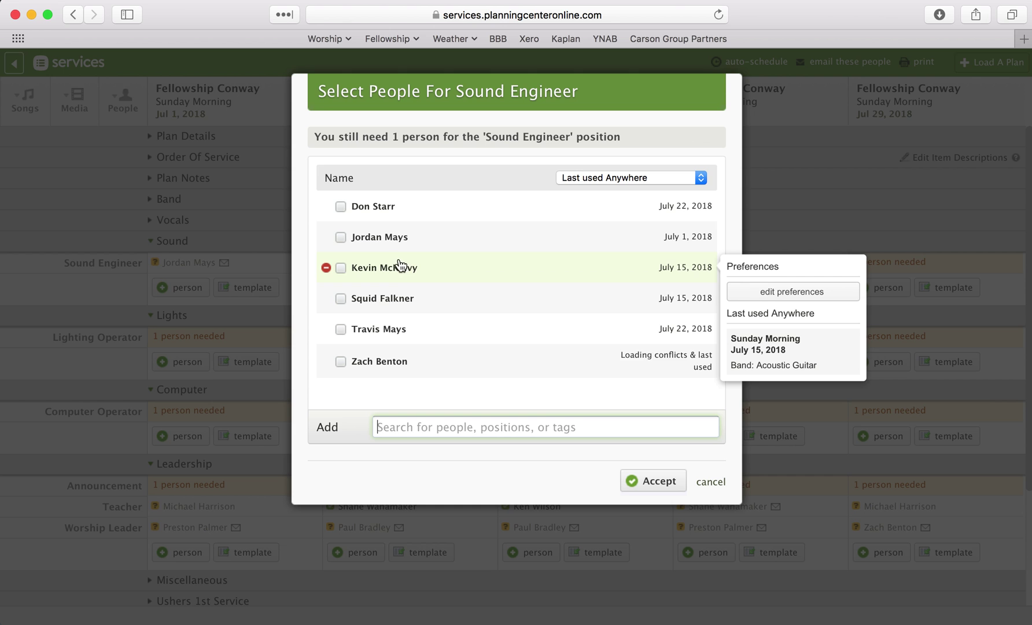
pyautogui.click(340, 206)
pyautogui.click(660, 481)
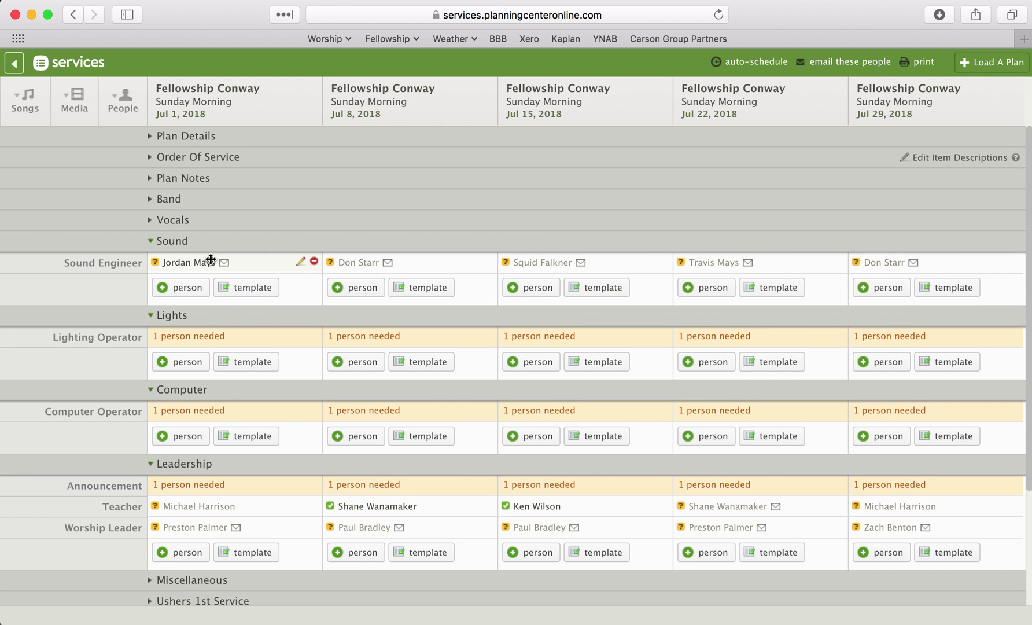
# Step: Copy the July 1 Sound Engineer to the July 22 Lighting Operator position, and the July 22 Sound Engineer to Lighting Operator on July 1
pyautogui.moveTo(203, 264); pyautogui.dragTo(747, 340)
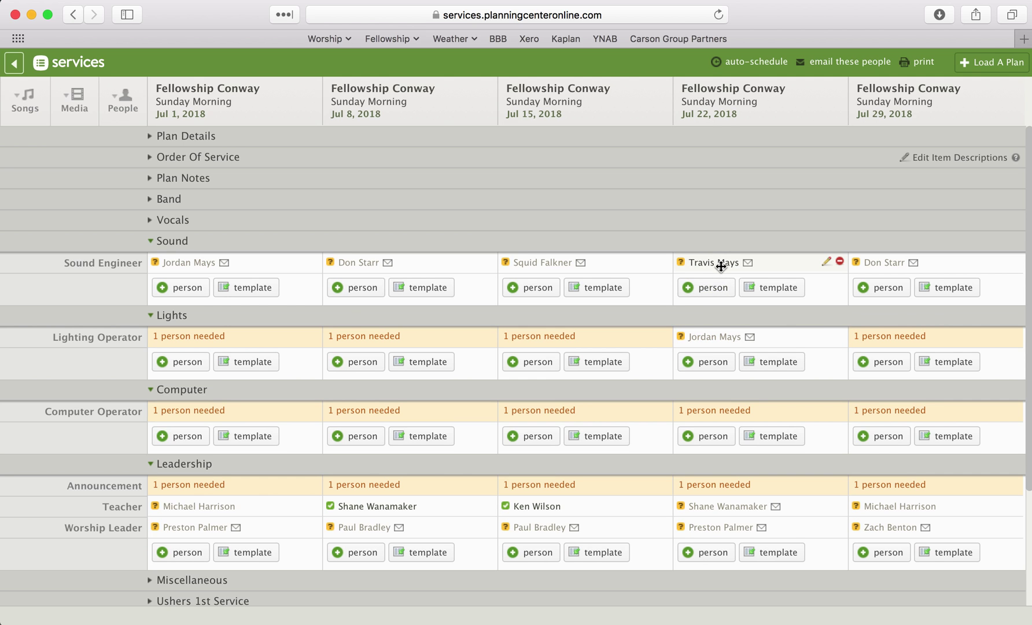
pyautogui.moveTo(721, 265); pyautogui.dragTo(231, 341)
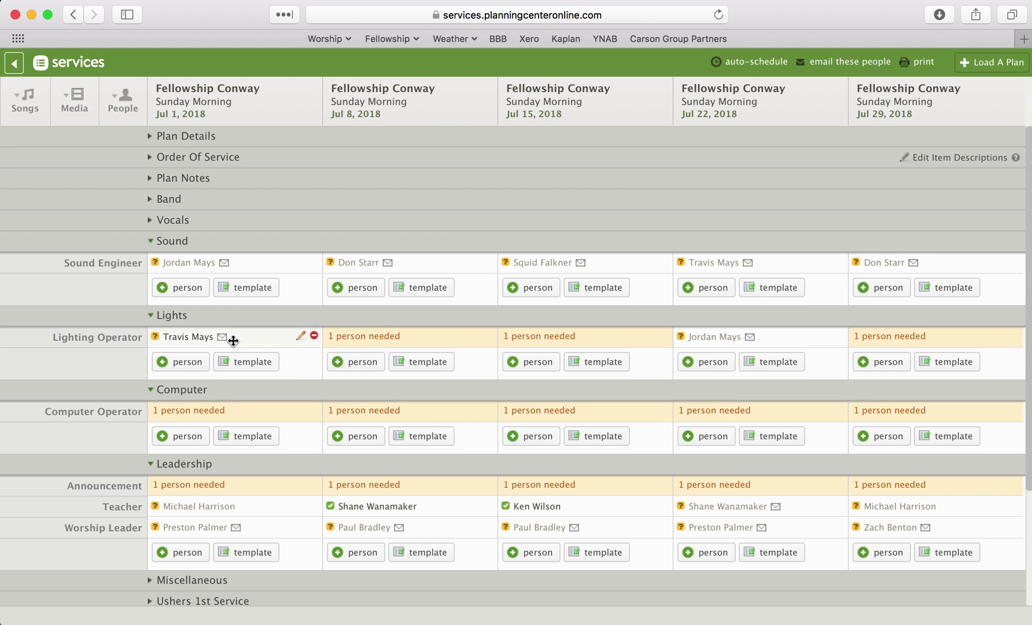
# Step: Schedule the Computer Operator last used June 3, 2018 on July 1, and assign the same person on July 29
pyautogui.click(239, 415)
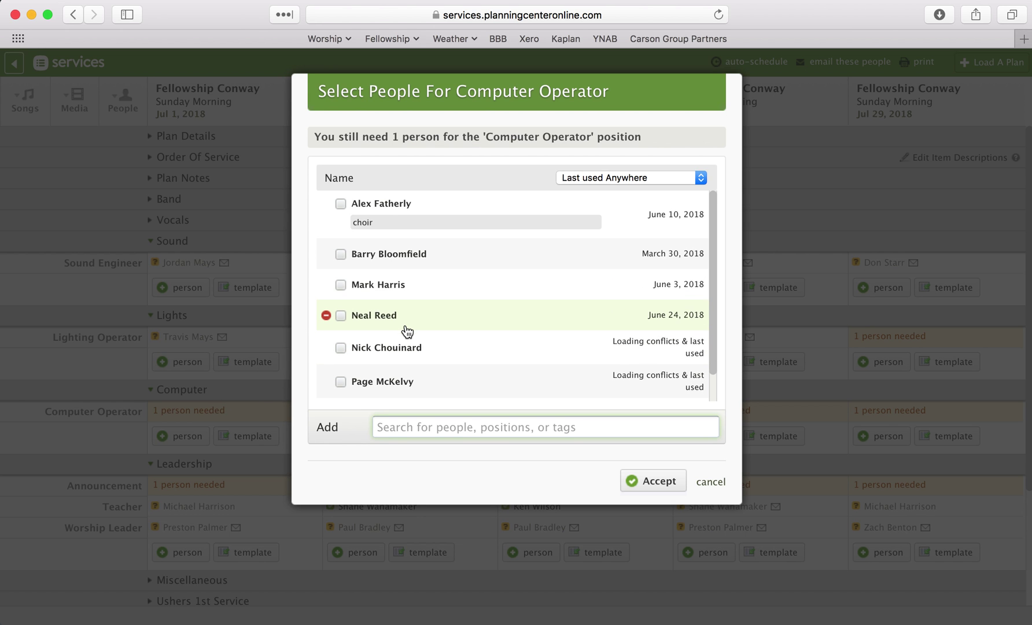
pyautogui.moveTo(373, 291)
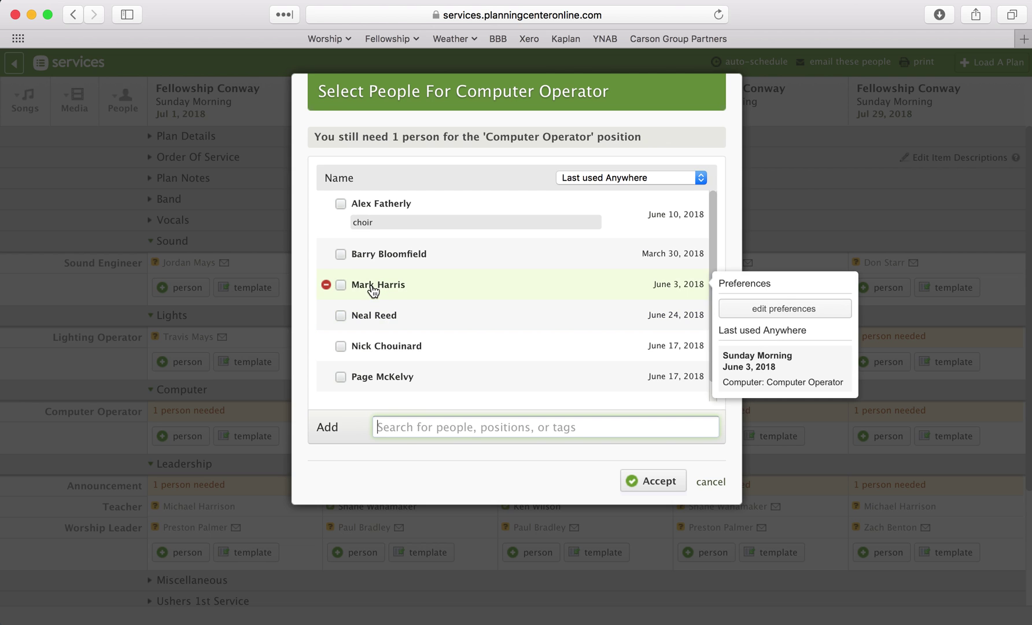
pyautogui.click(340, 285)
pyautogui.click(662, 479)
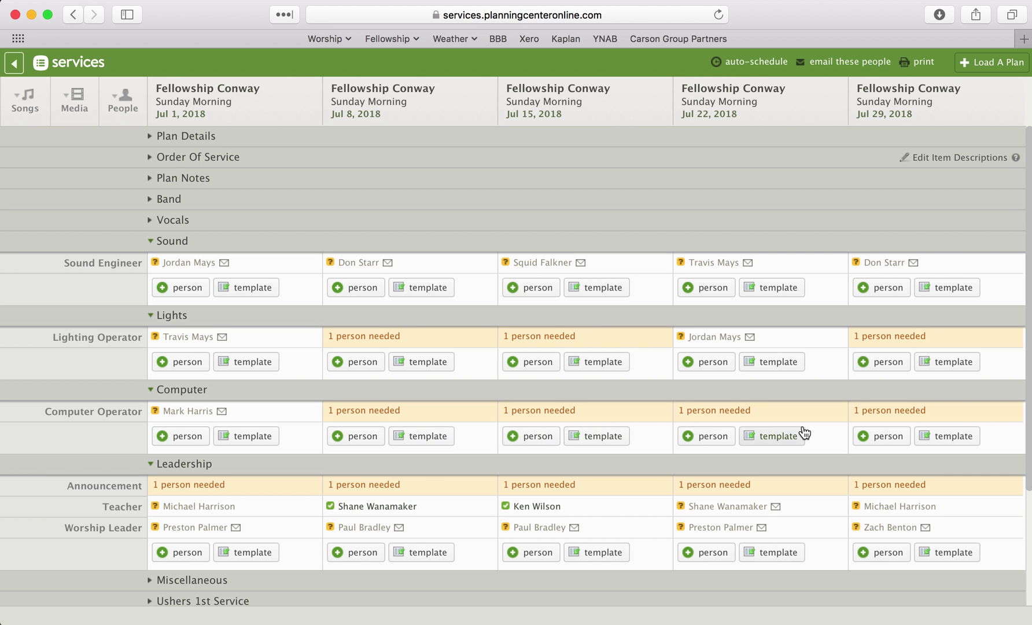
pyautogui.click(887, 417)
pyautogui.moveTo(532, 331)
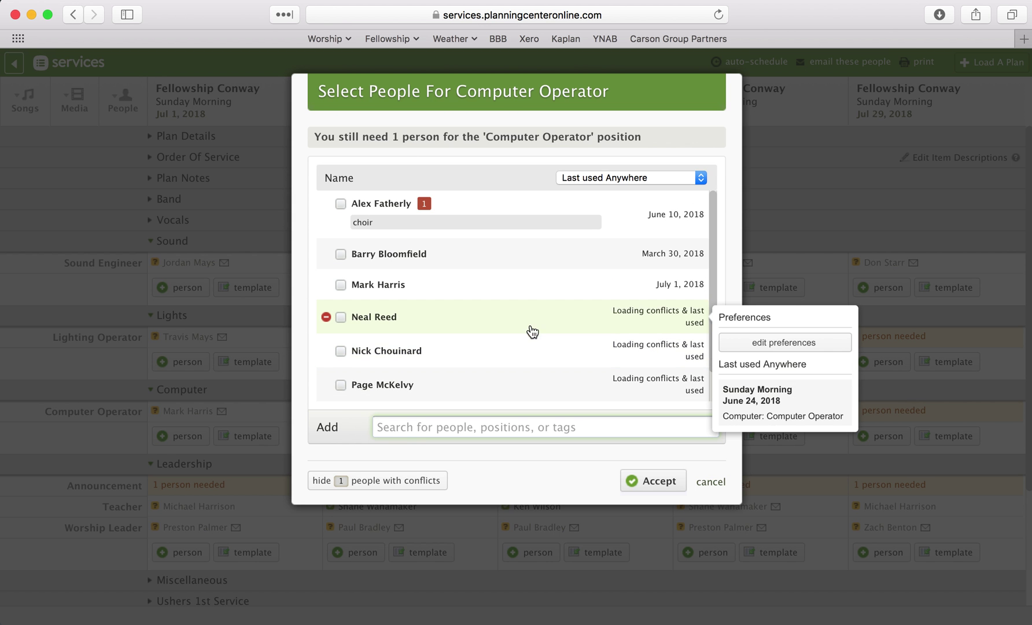
pyautogui.moveTo(457, 296)
pyautogui.click(341, 285)
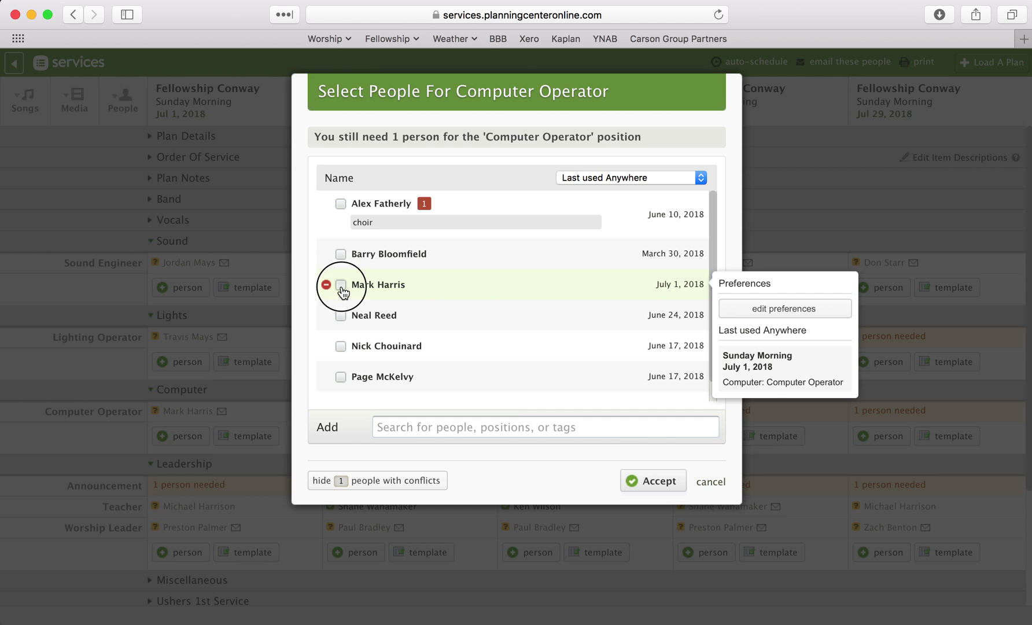
pyautogui.click(653, 479)
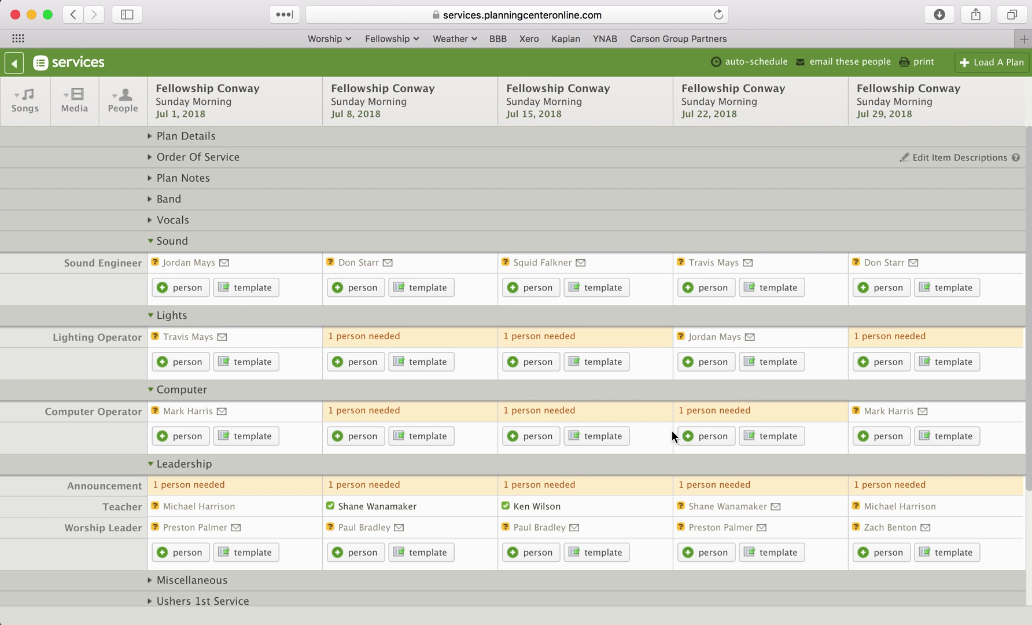
# Step: Schedule the person last used June 24, 2018 as the July 8 Computer Operator
pyautogui.moveTo(654, 415)
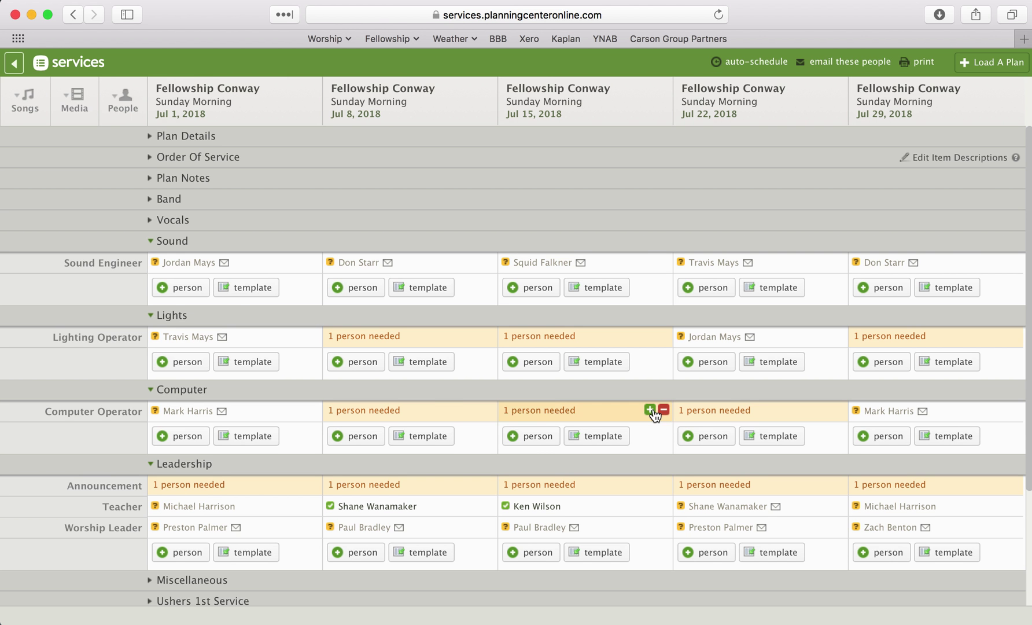
pyautogui.click(406, 415)
pyautogui.moveTo(423, 317)
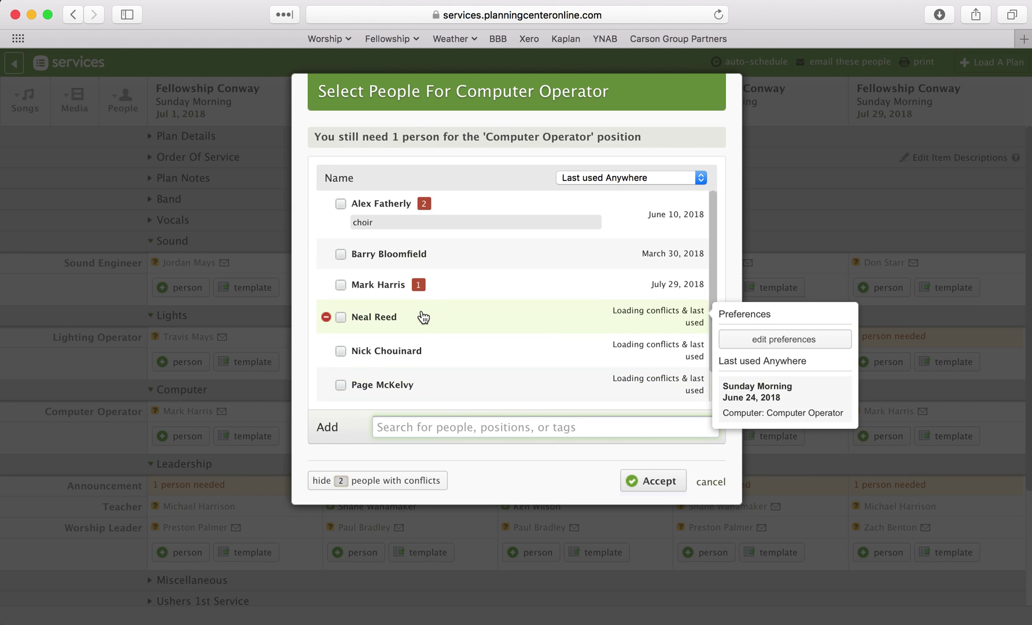
pyautogui.click(341, 315)
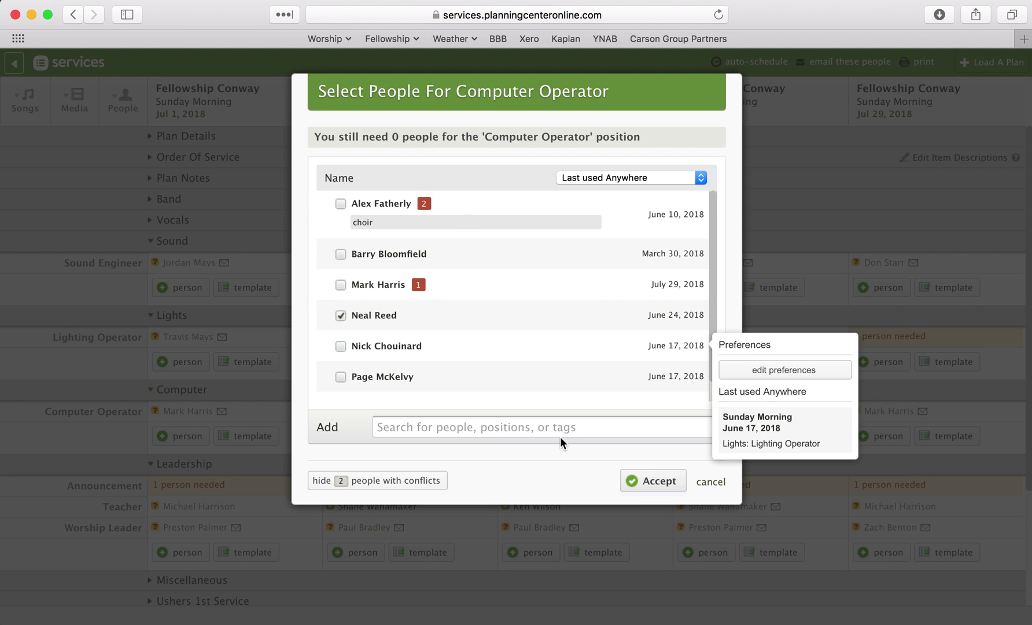
pyautogui.click(652, 489)
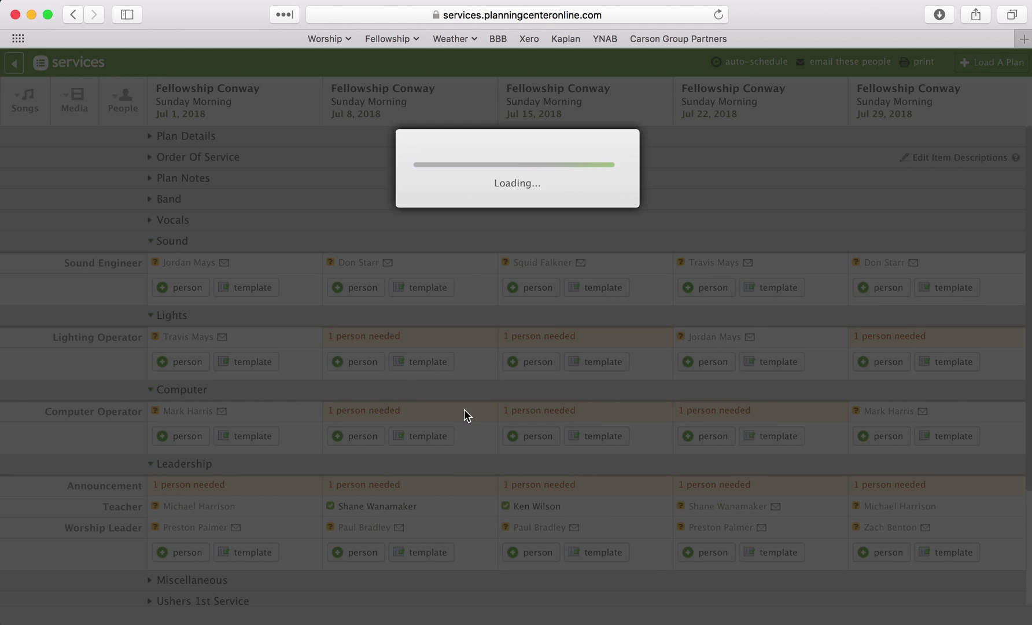
# Step: Schedule the person last used June 10, 2018 as Computer Operator for the July 15 Computer Operator position
pyautogui.click(602, 416)
pyautogui.scroll(-1, 448, 354)
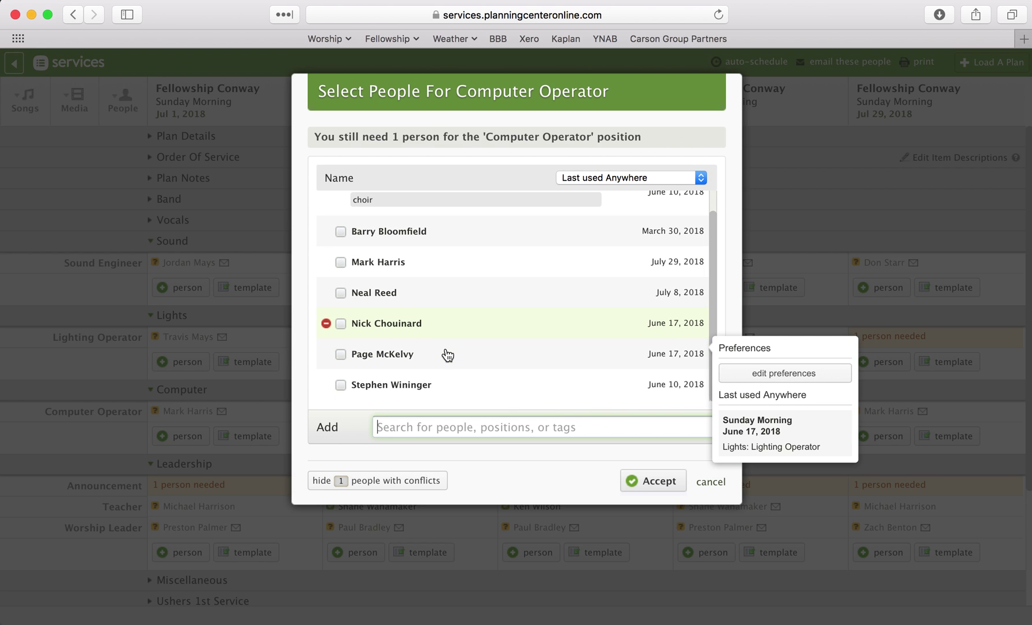
pyautogui.click(341, 391)
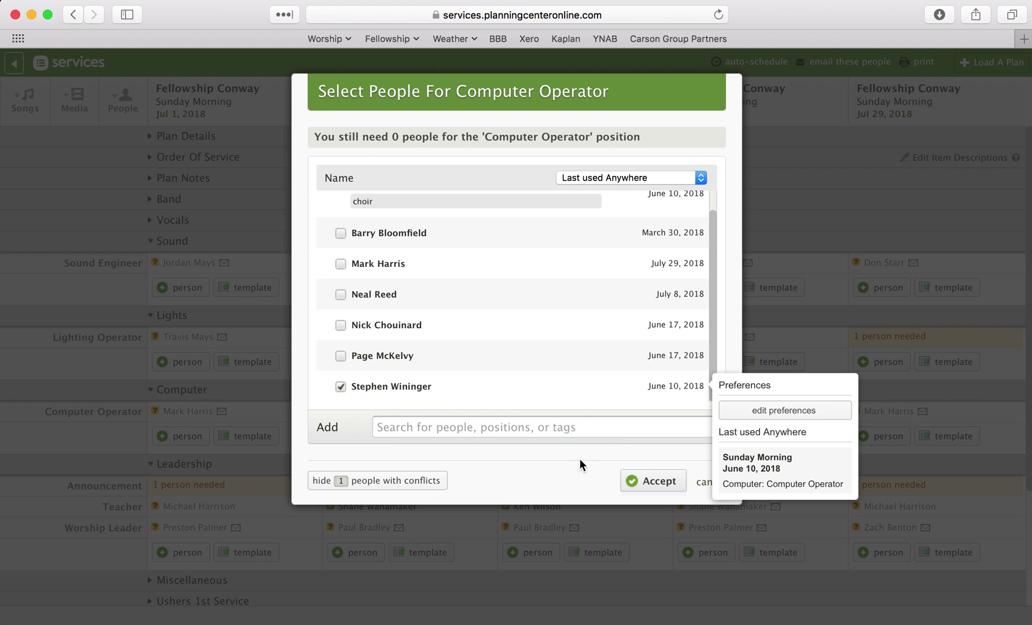
pyautogui.click(647, 481)
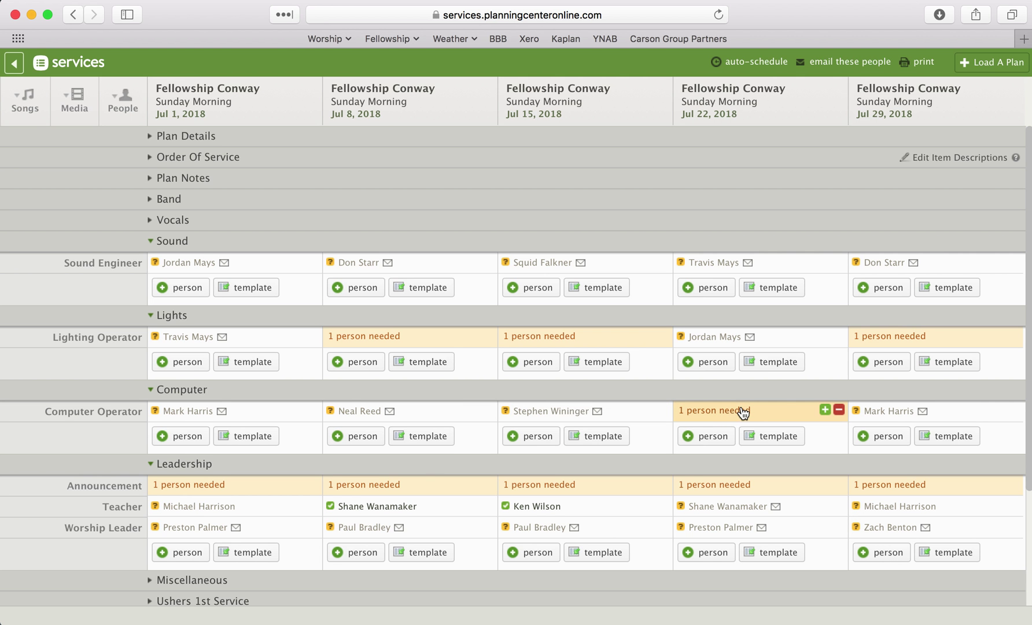
# Step: Schedule the choir-tagged person last used June 10, 2018 for the July 22 Computer Operator position
pyautogui.click(743, 412)
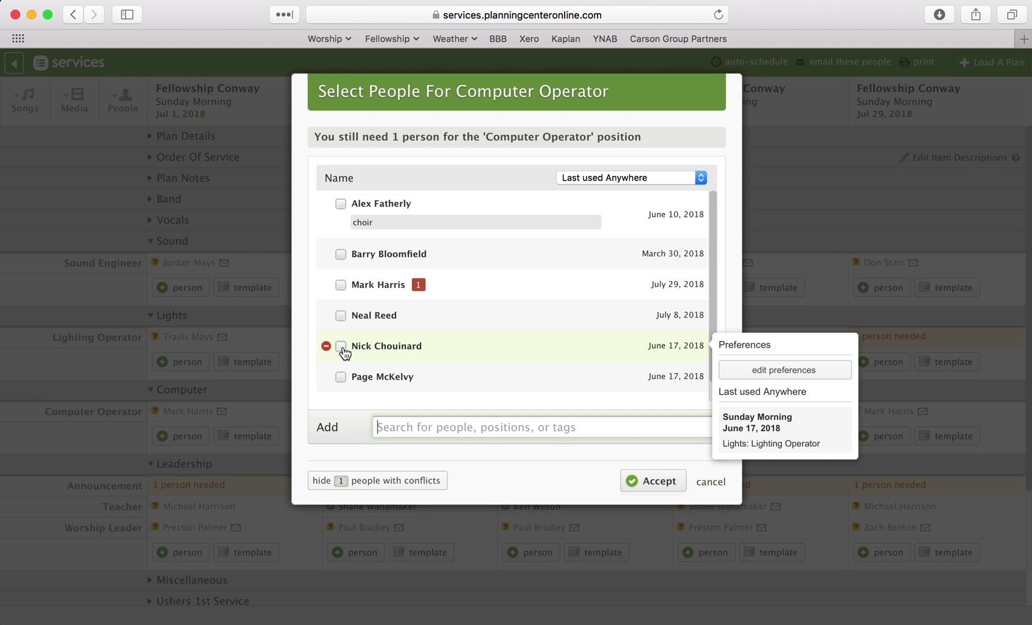
pyautogui.scroll(-1, 347, 347)
pyautogui.scroll(1, 353, 345)
pyautogui.click(340, 205)
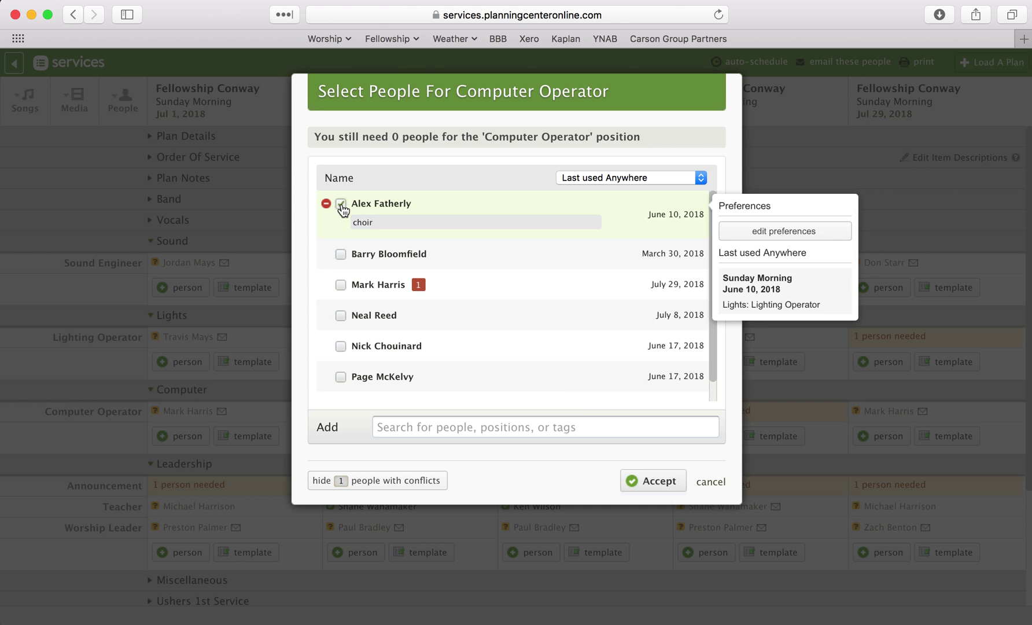
pyautogui.click(658, 483)
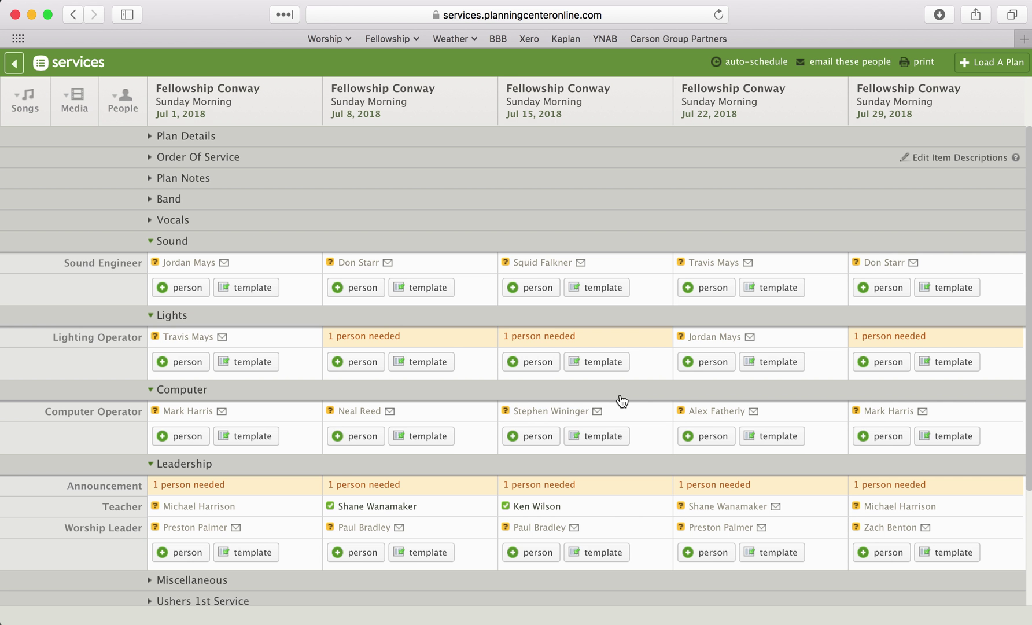
# Step: Schedule the person last used June 24, 2018 as July 8 Lighting Operator and the one last used June 17, 2018 on July 15
pyautogui.click(388, 342)
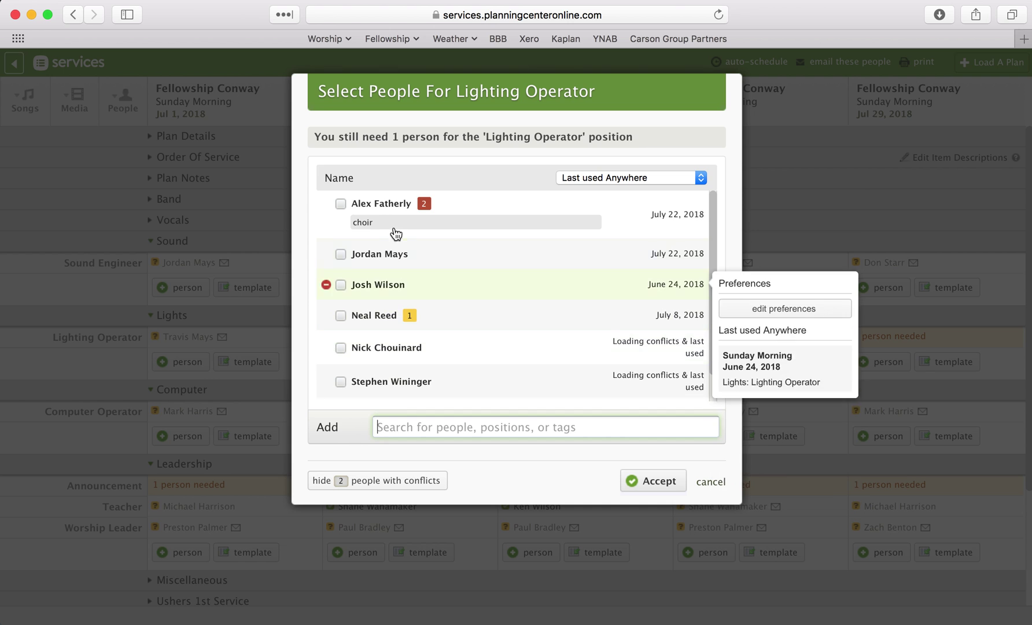
pyautogui.click(342, 286)
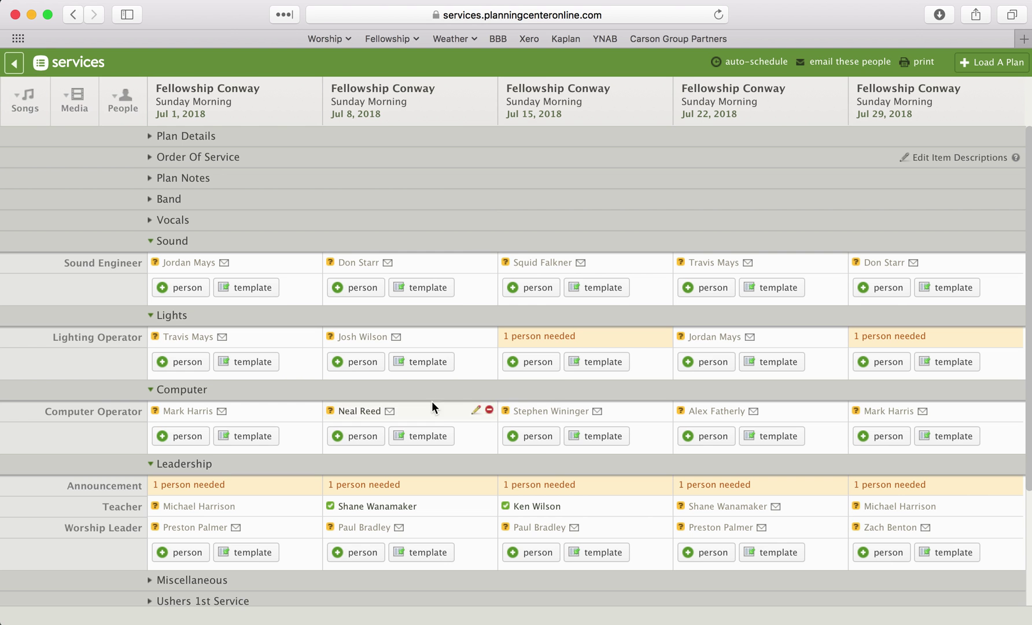
pyautogui.click(559, 340)
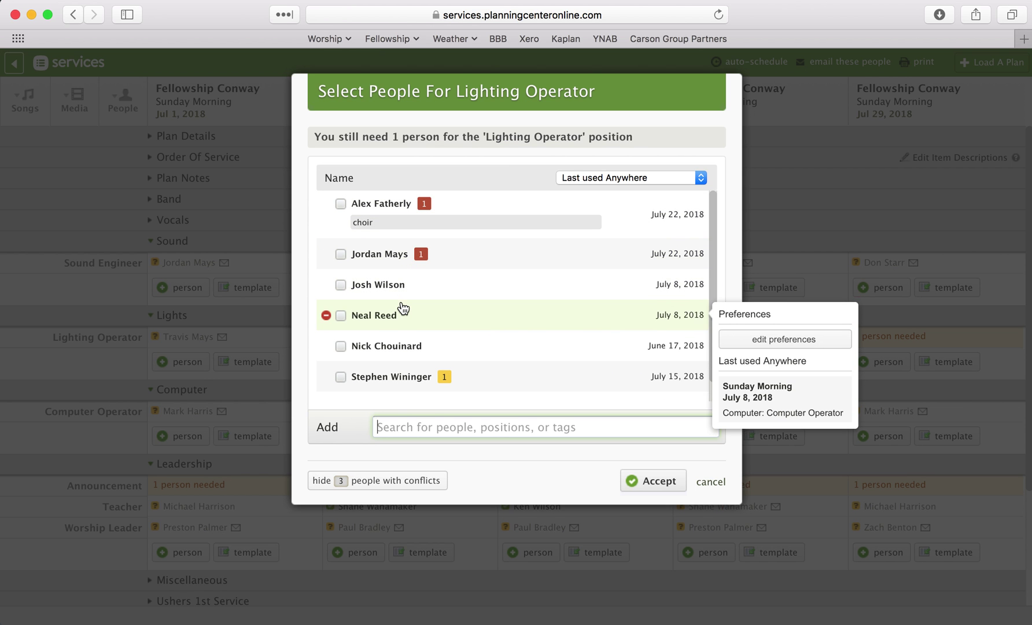
pyautogui.scroll(-1, 403, 306)
pyautogui.click(341, 324)
pyautogui.click(660, 482)
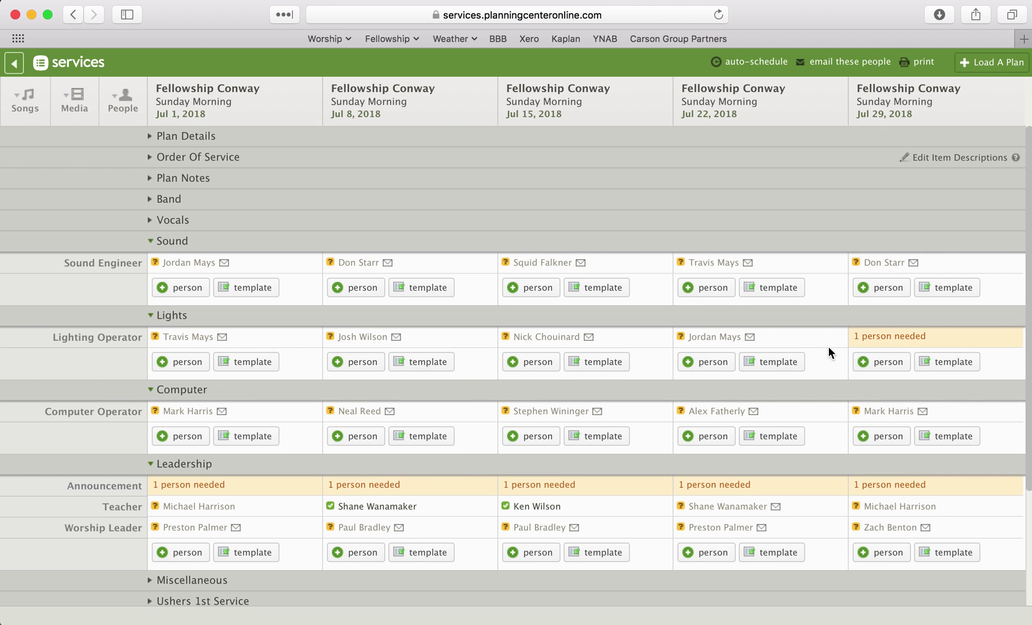
# Step: Schedule the July 8 Computer Operator for the July 29 Lighting Operator position
pyautogui.moveTo(884, 342)
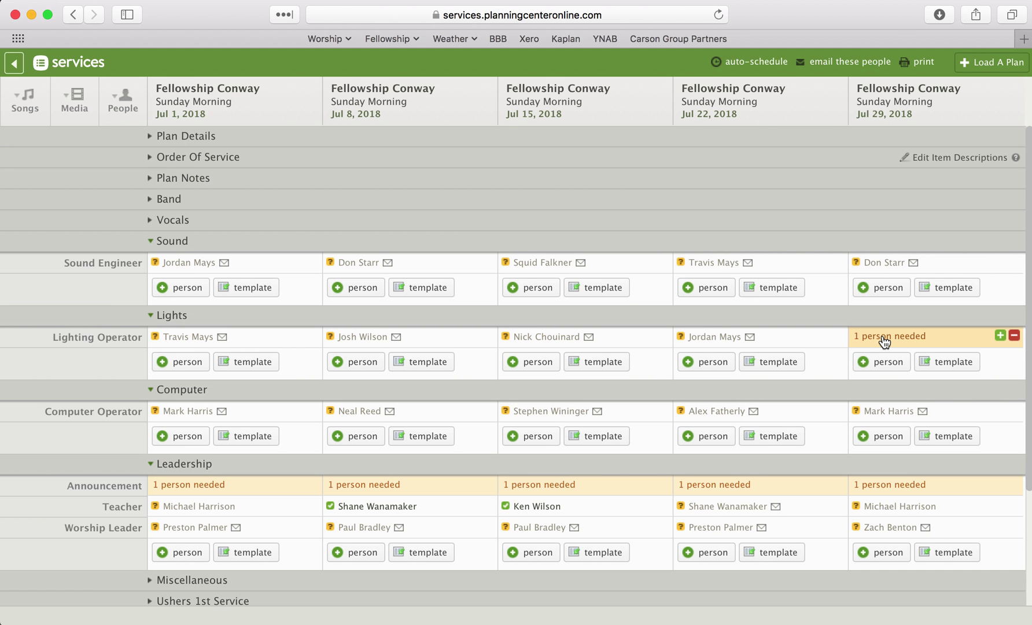
pyautogui.click(884, 341)
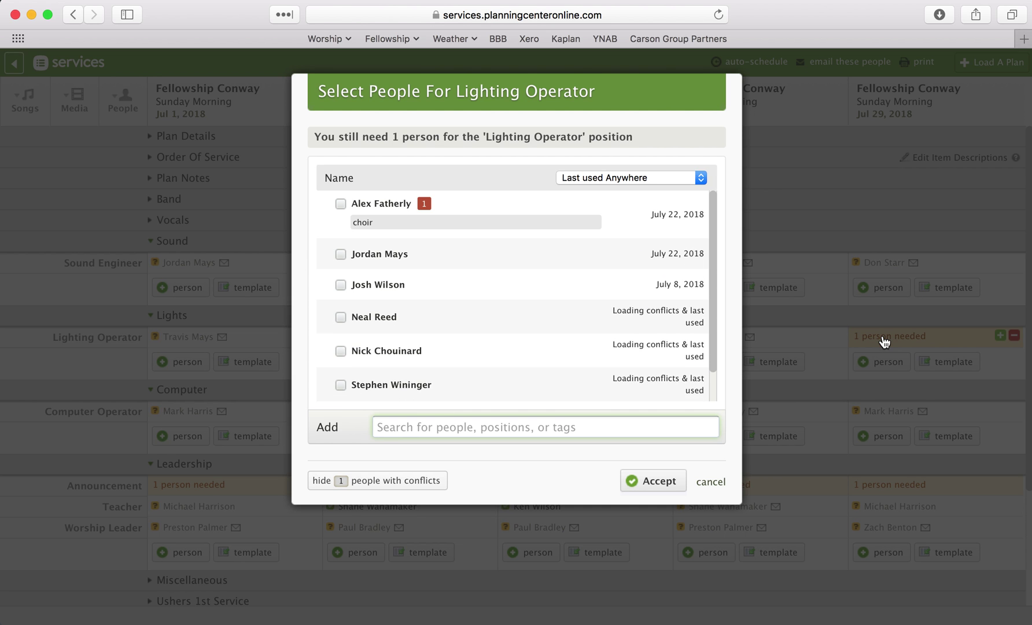
pyautogui.click(340, 317)
pyautogui.click(340, 315)
pyautogui.click(651, 482)
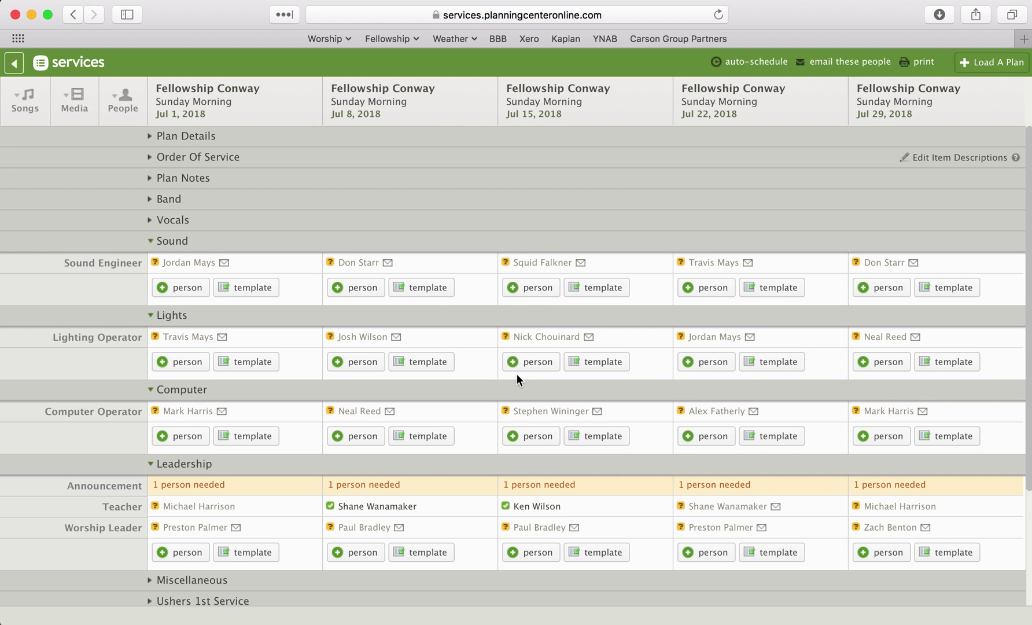
# Step: Expand the Miscellaneous team and schedule the person last used June 3, 2018 for the July 1 Worship Team Breakfast
pyautogui.scroll(-5, 528, 372)
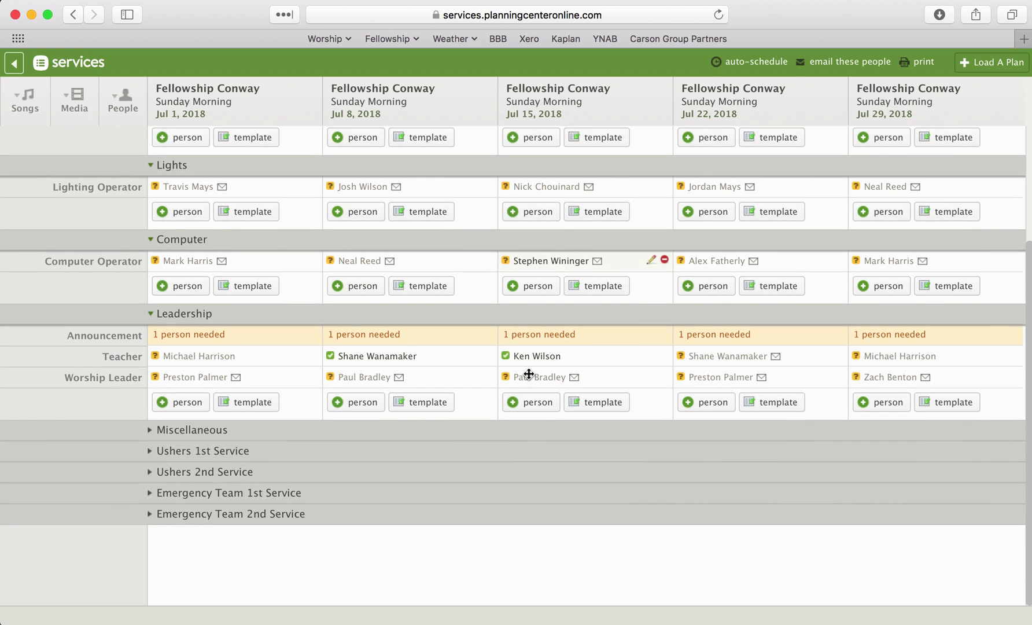
pyautogui.click(189, 433)
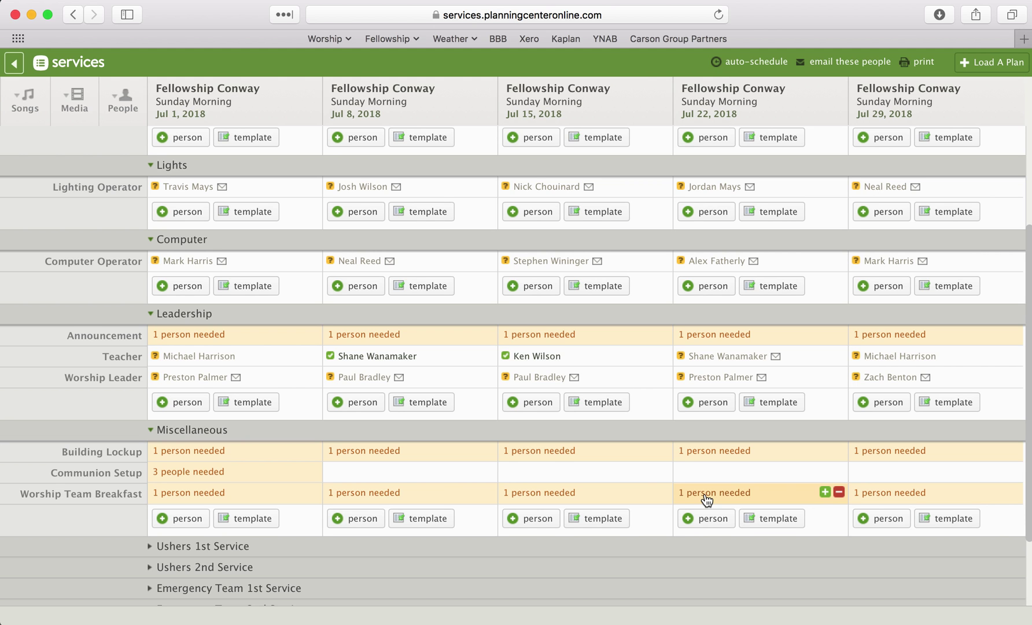
pyautogui.click(194, 494)
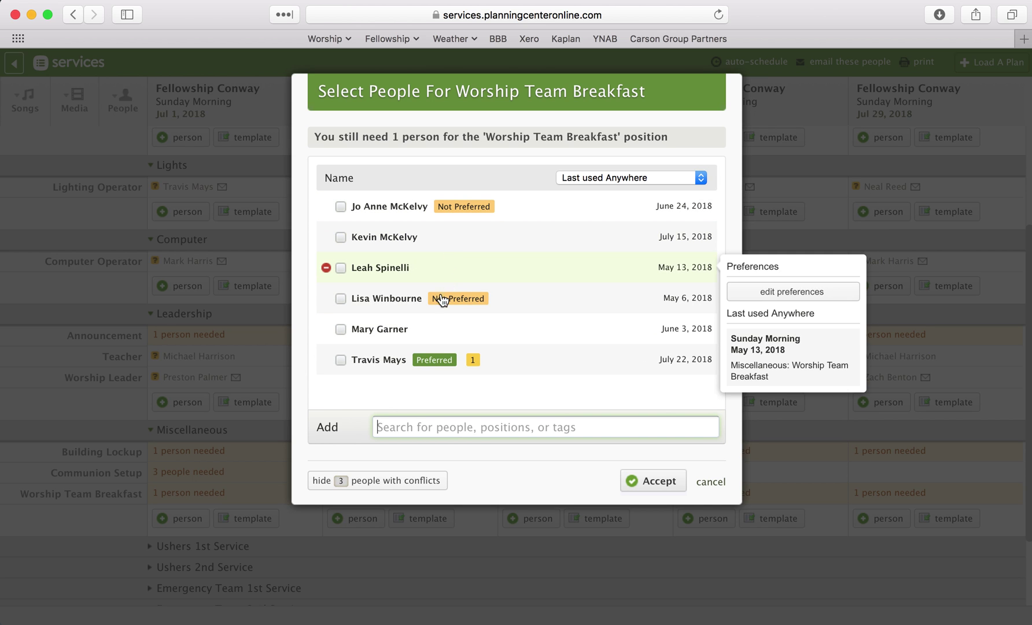
pyautogui.click(340, 330)
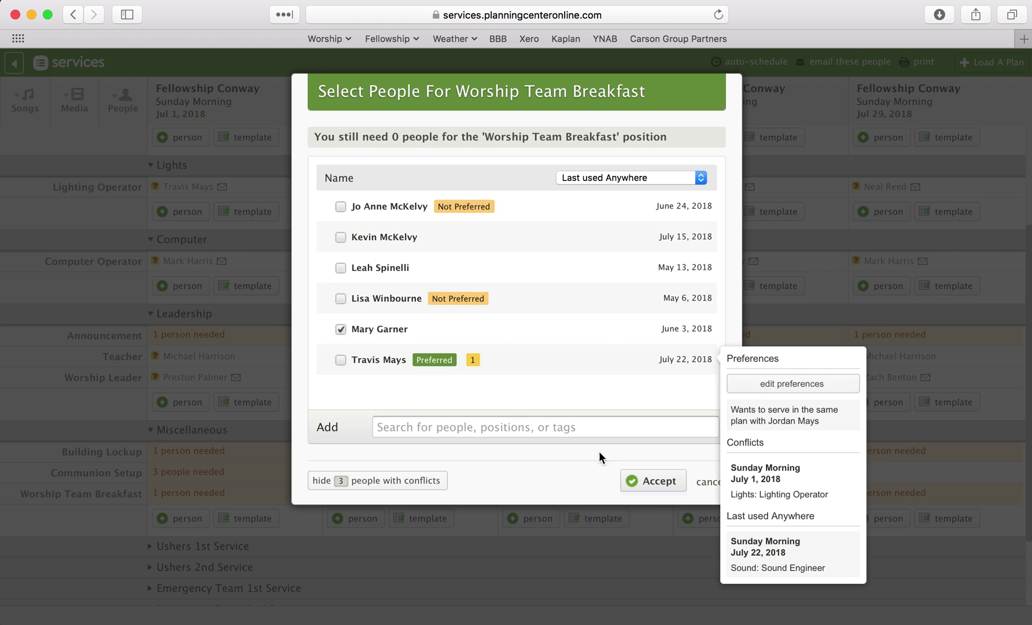
pyautogui.press('Return')
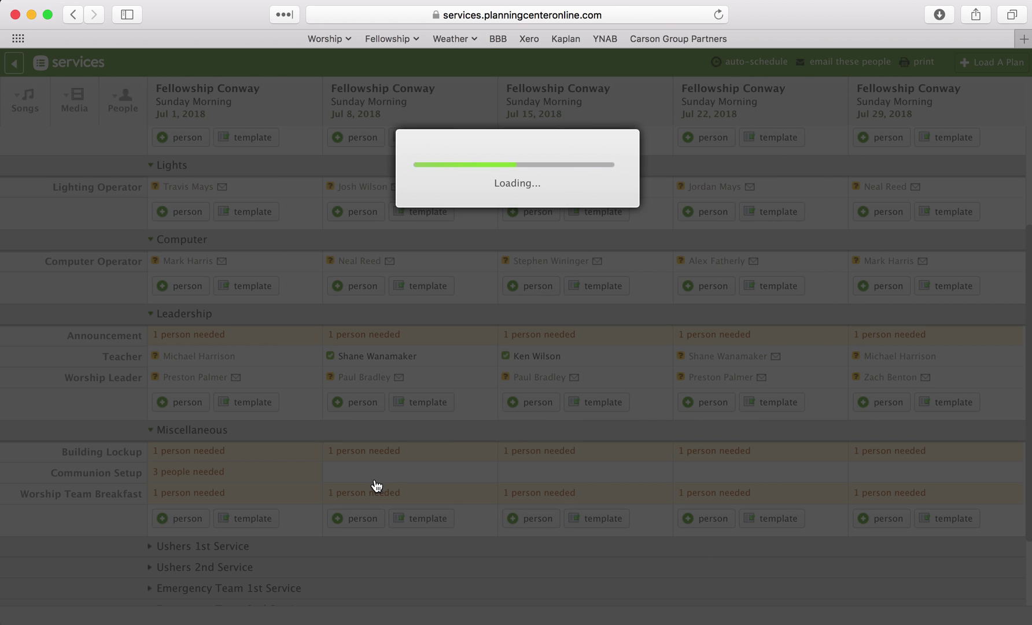
# Step: Schedule Worship Team Breakfast with the person last used May 13, 2018 on July 8 and the one last used May 6, 2018 on July 15
pyautogui.click(391, 496)
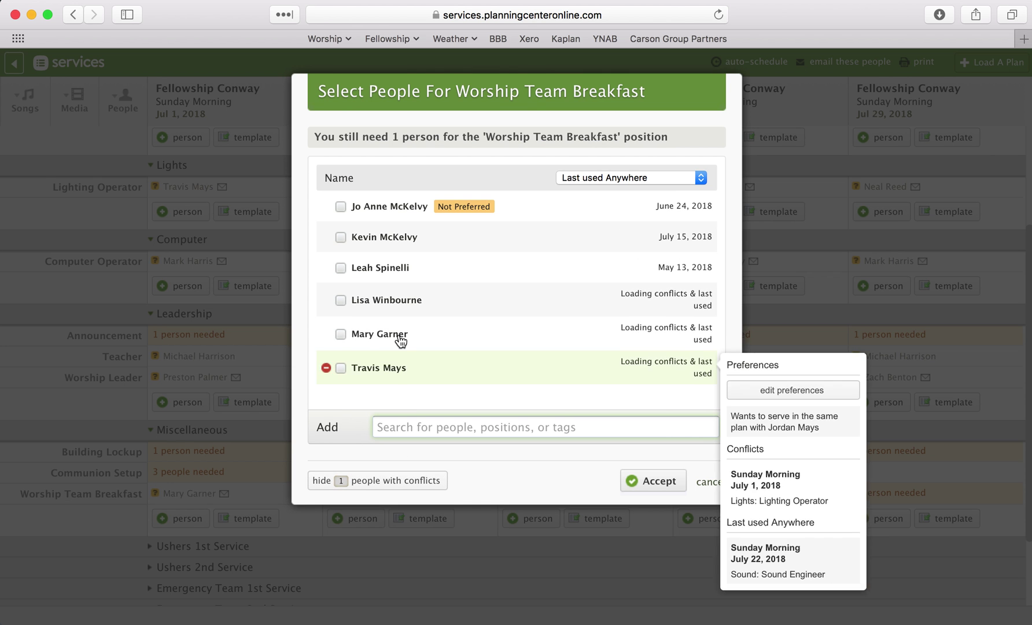
pyautogui.click(340, 268)
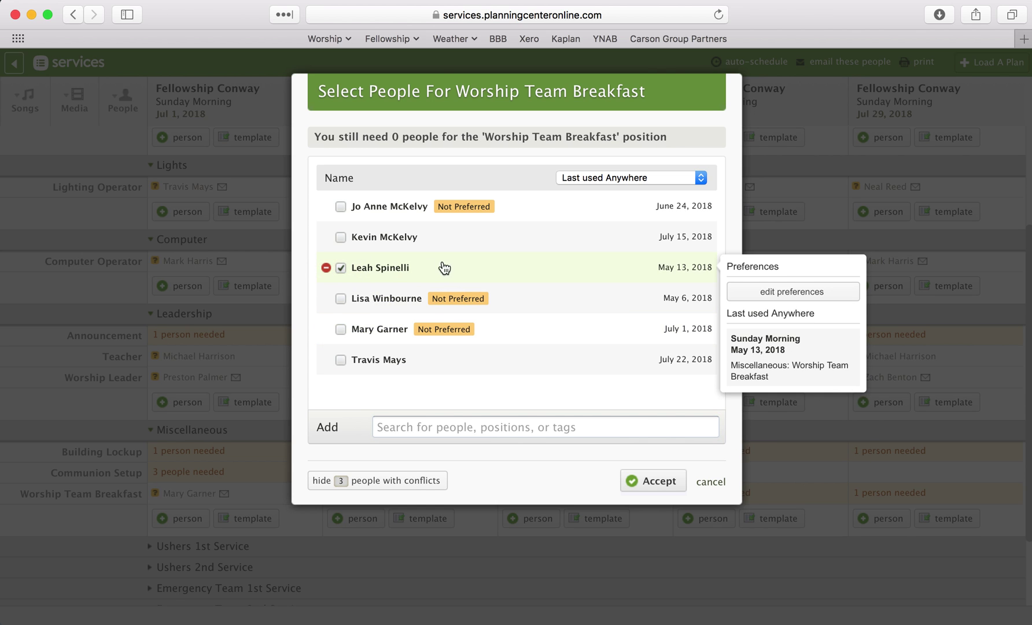
pyautogui.click(653, 482)
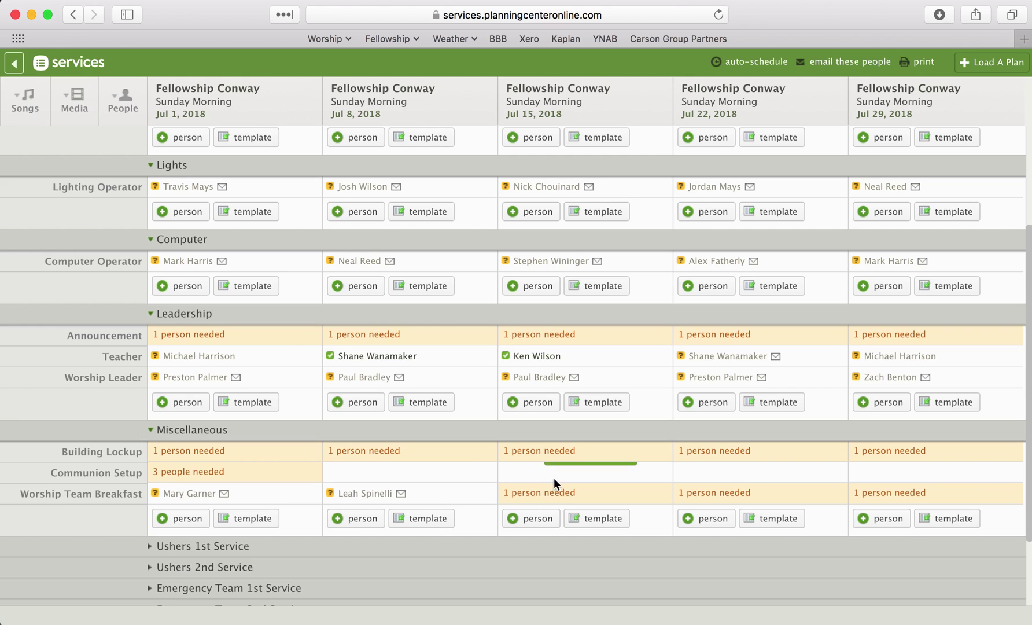
pyautogui.click(572, 492)
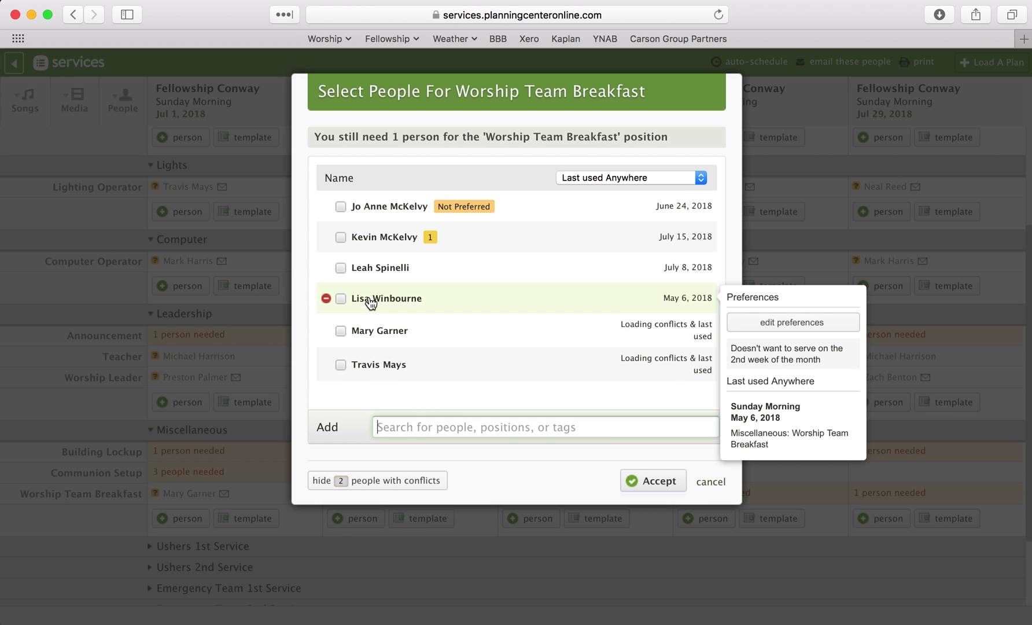
pyautogui.click(340, 299)
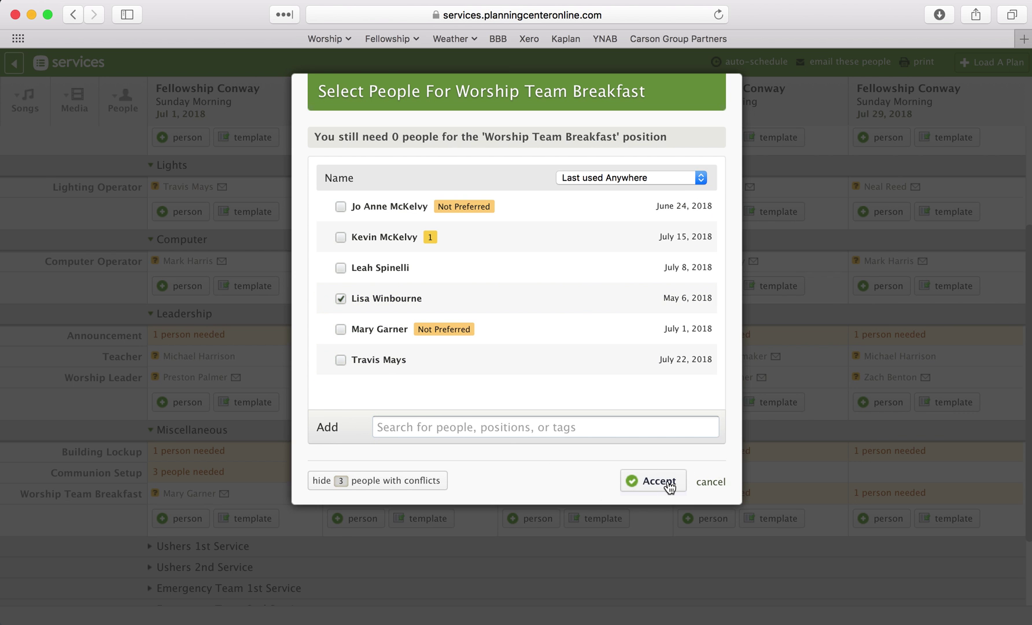
pyautogui.click(633, 482)
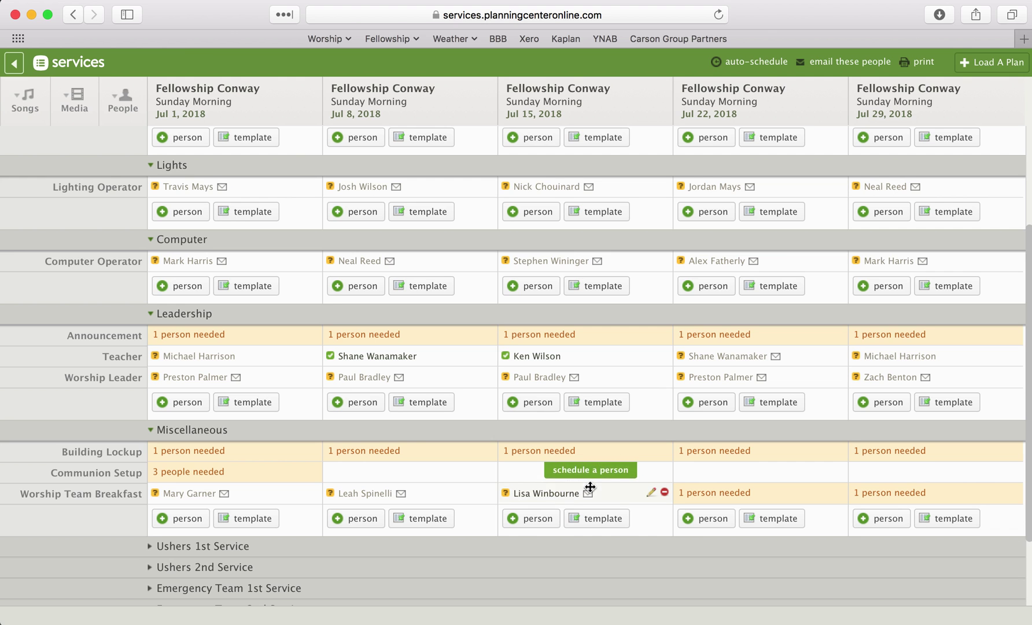
# Step: Schedule the person last used June 24, 2018 for the July 22 Worship Team Breakfast position
pyautogui.click(728, 491)
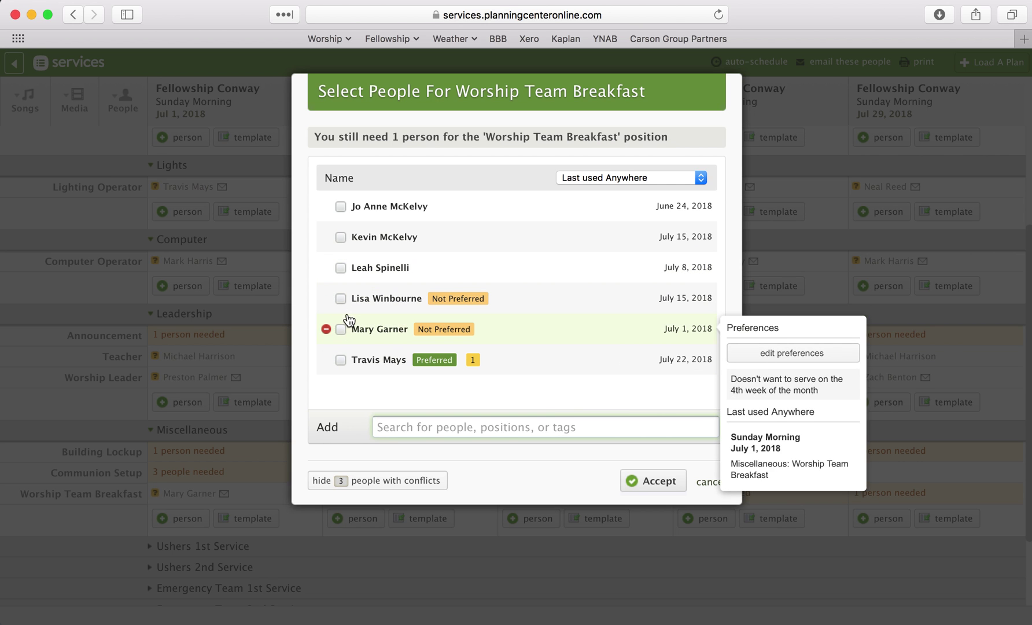
pyautogui.click(341, 206)
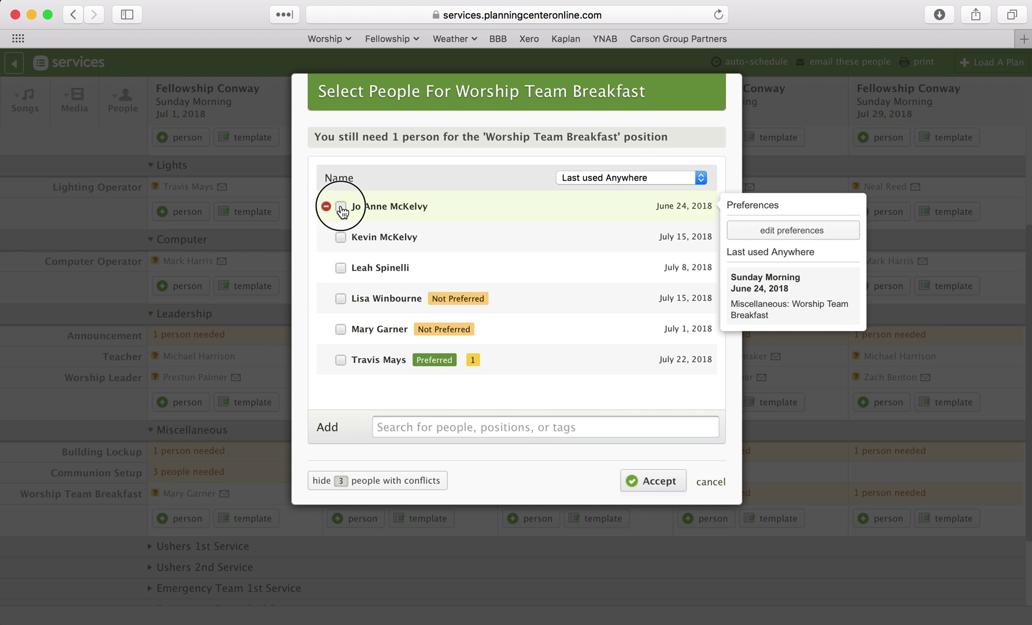
pyautogui.click(649, 483)
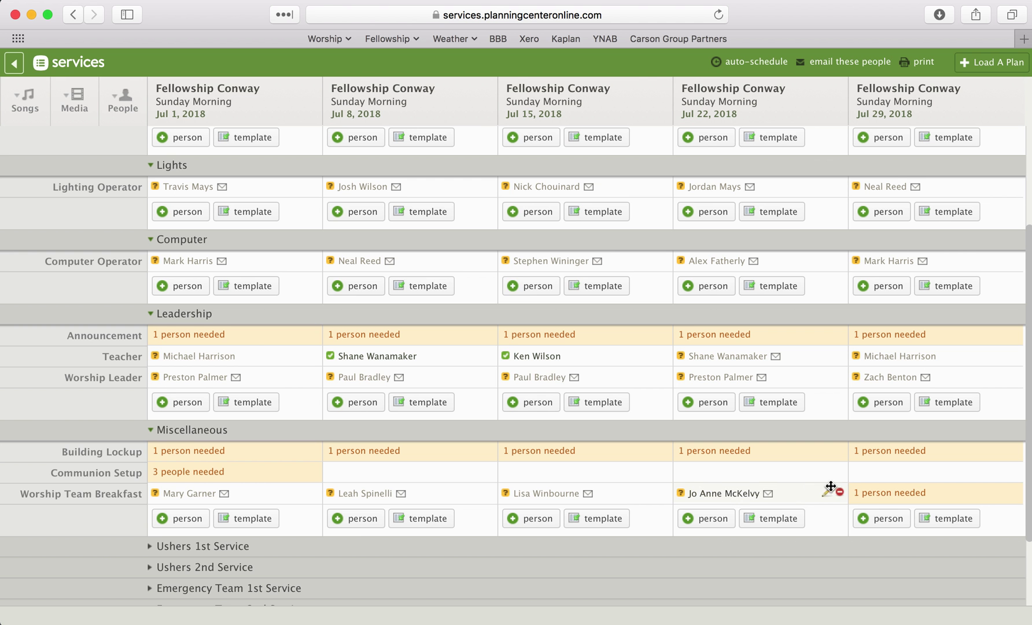
# Step: Search by name for a volunteer not in the Worship Team Breakfast list and schedule that person for July 29
pyautogui.click(902, 492)
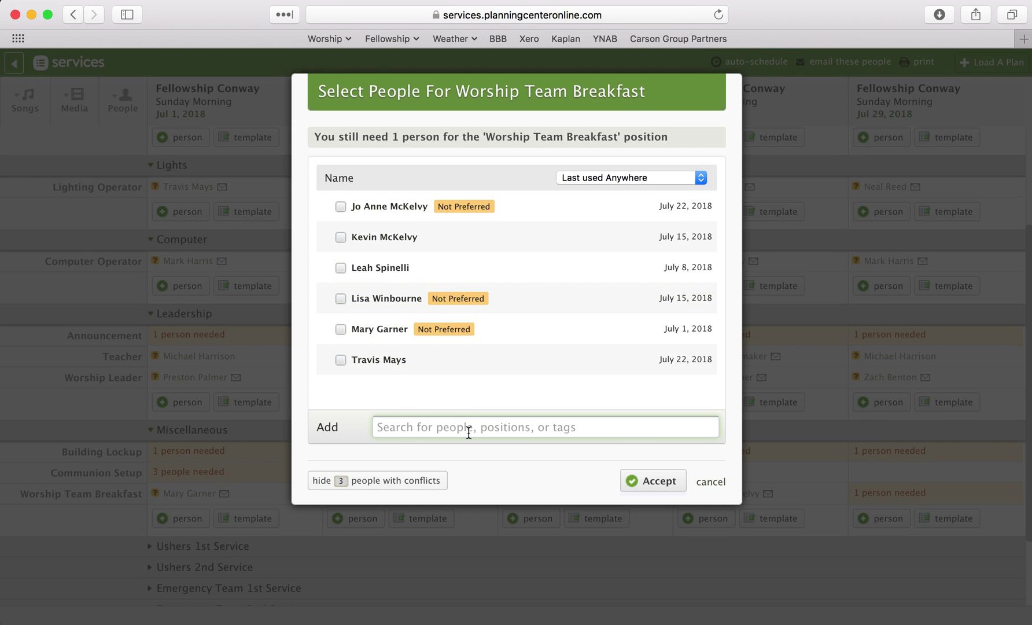
pyautogui.write('becke')
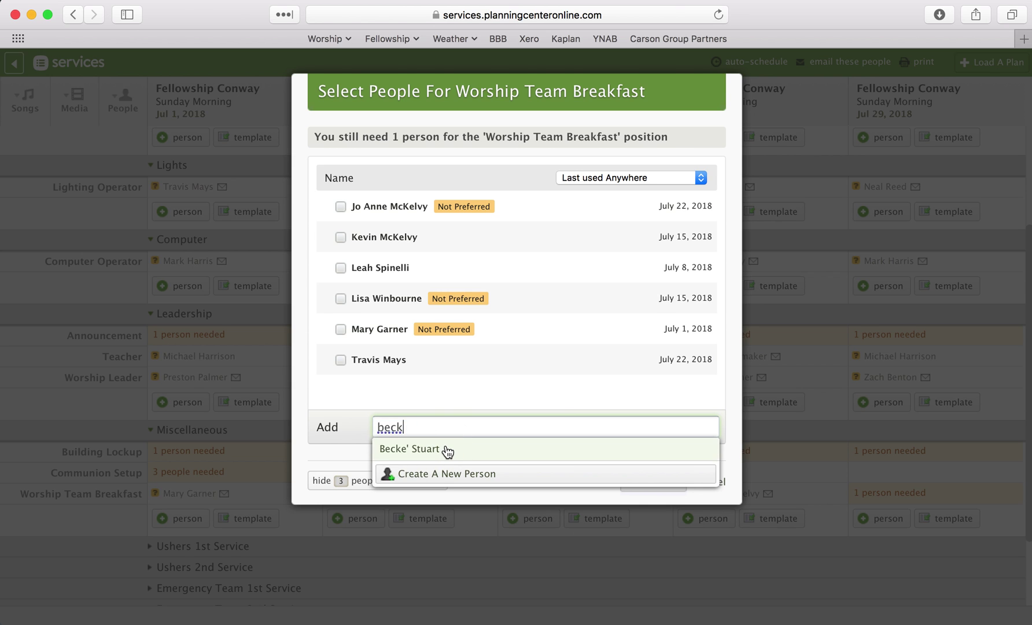
pyautogui.click(441, 450)
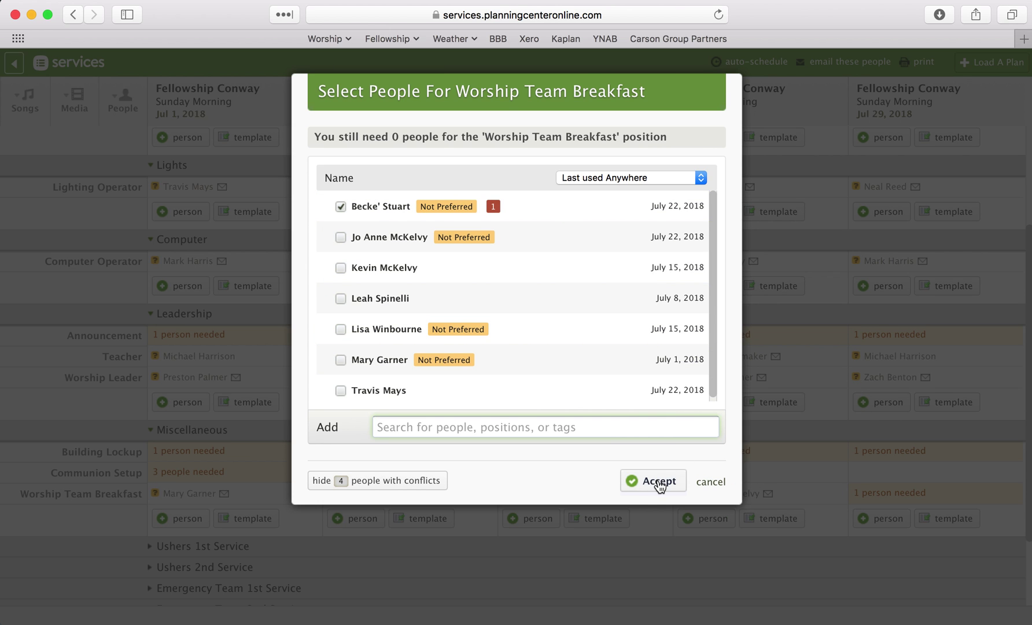
pyautogui.press('Return')
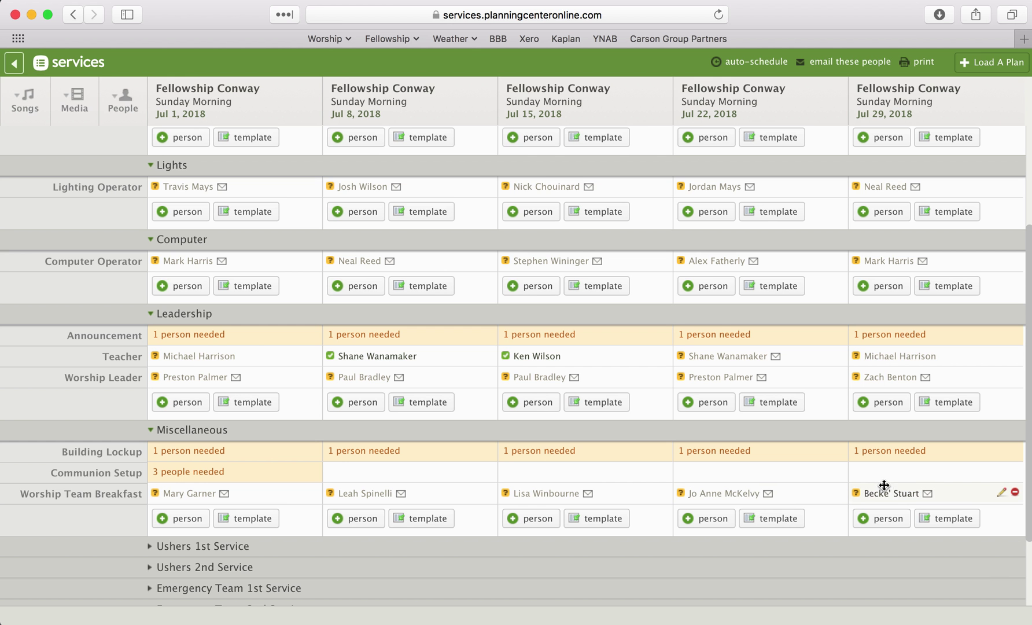
# Step: Expand the Ushers 1st Service team in the matrix
pyautogui.moveTo(870, 463)
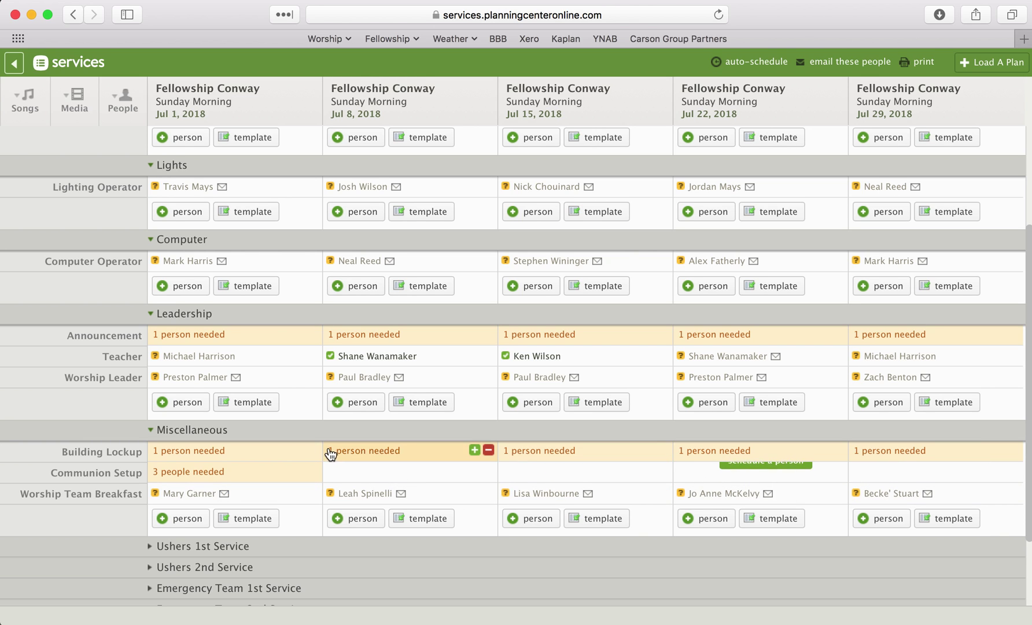
pyautogui.moveTo(205, 470)
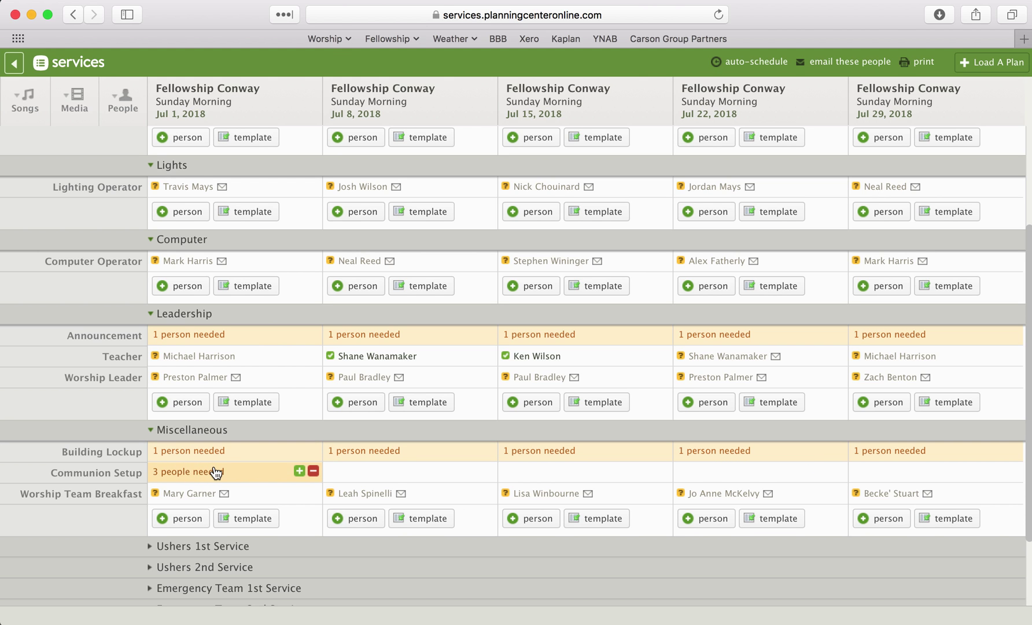
pyautogui.scroll(-3, 215, 472)
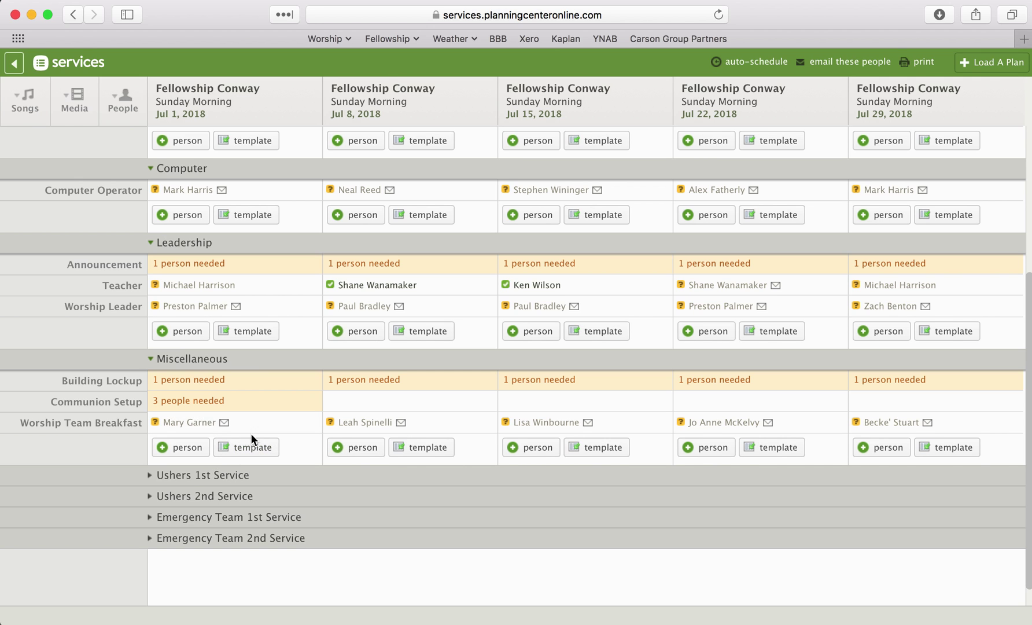
pyautogui.click(152, 475)
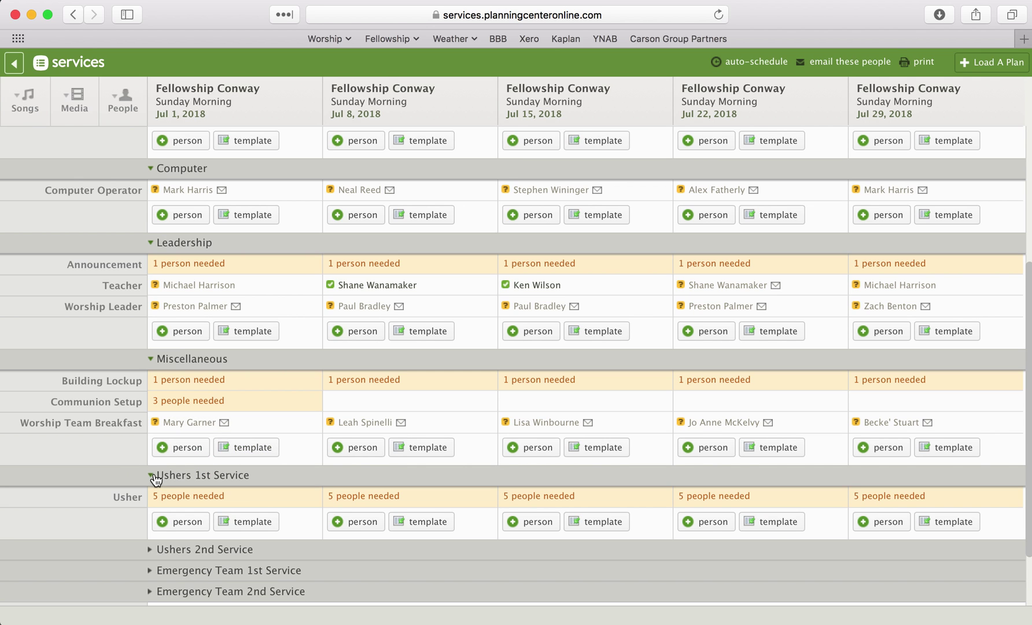
# Step: Expand the Ushers 2nd Service team to check its usher positions, and collapse both Ushers teams
pyautogui.scroll(-3, 156, 480)
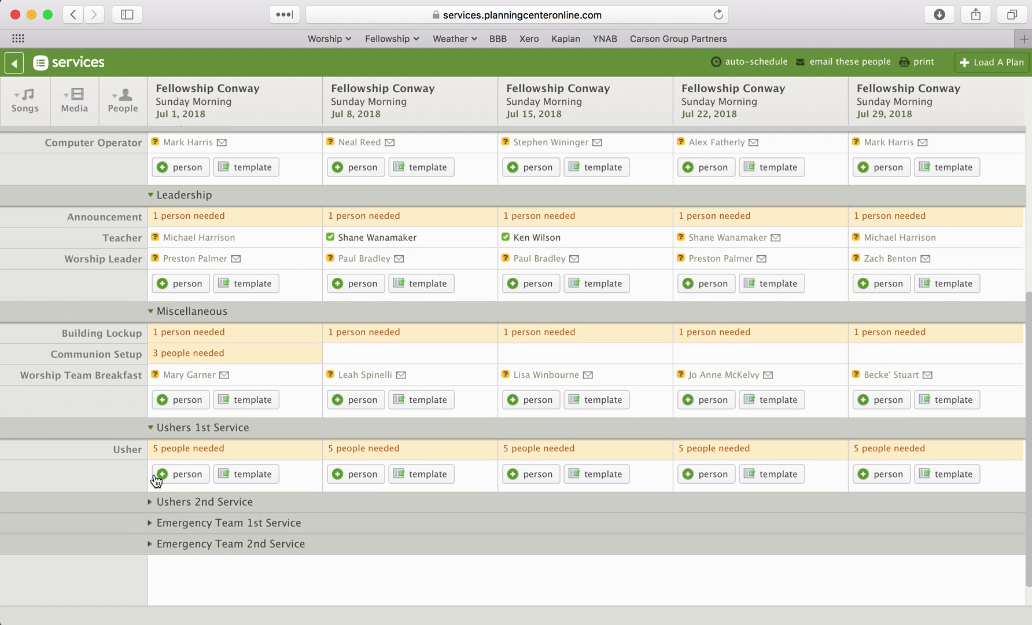
pyautogui.click(152, 474)
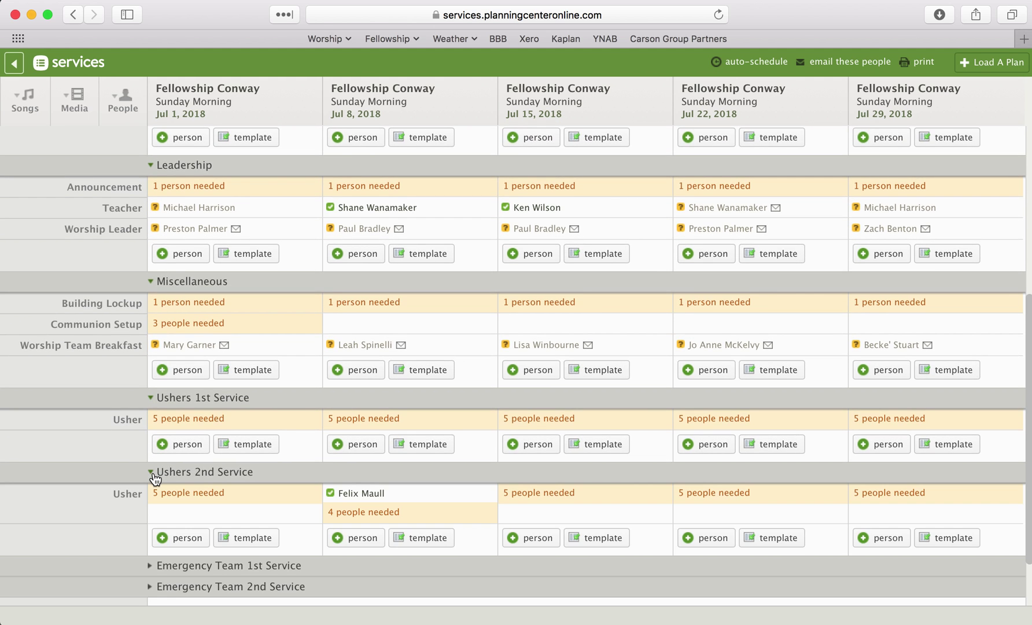
pyautogui.click(153, 475)
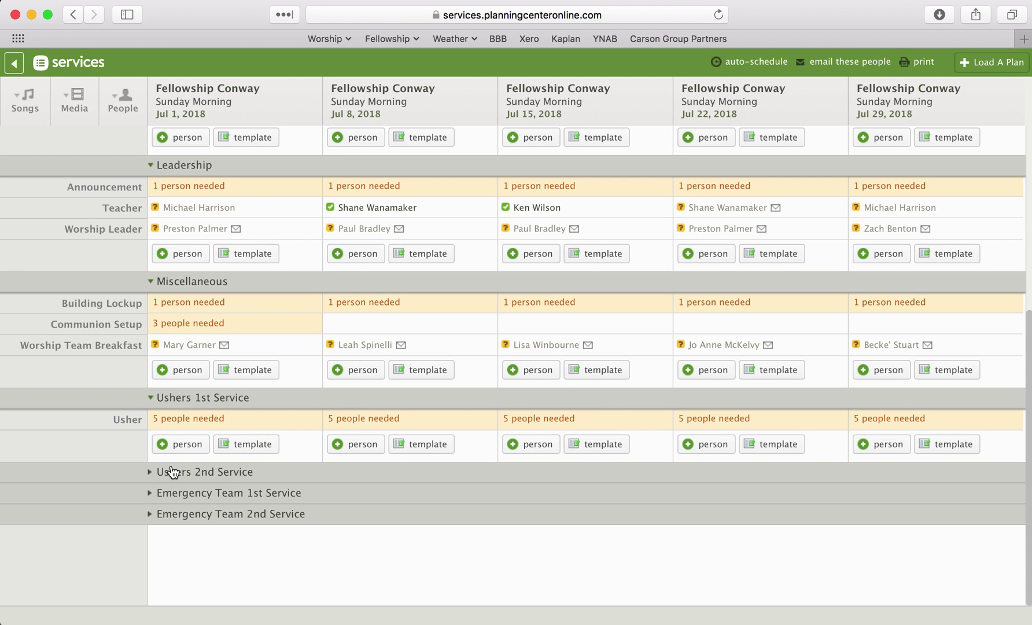
pyautogui.click(153, 473)
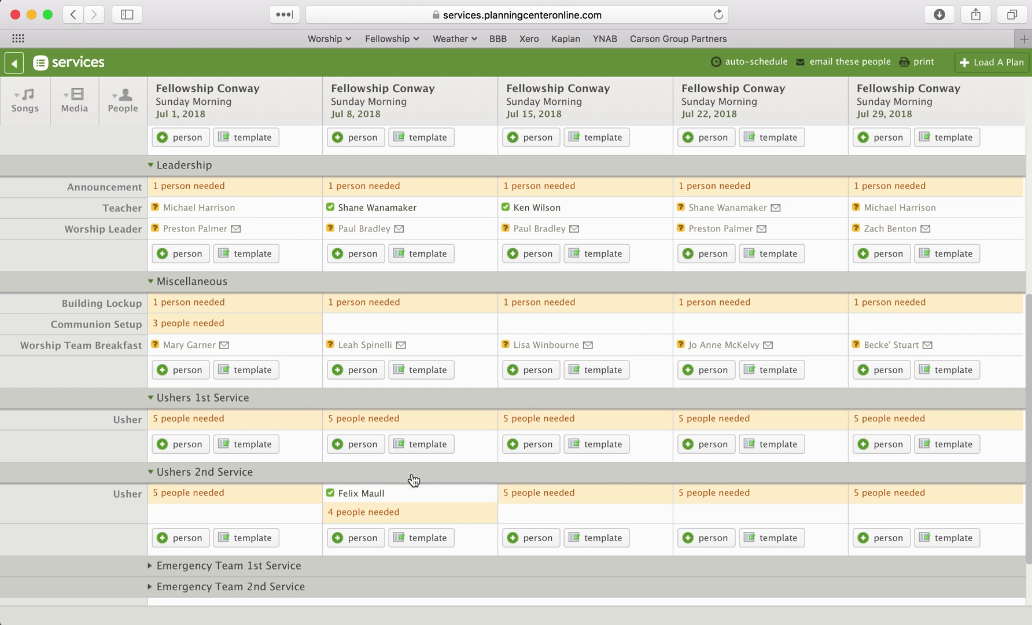
pyautogui.click(153, 473)
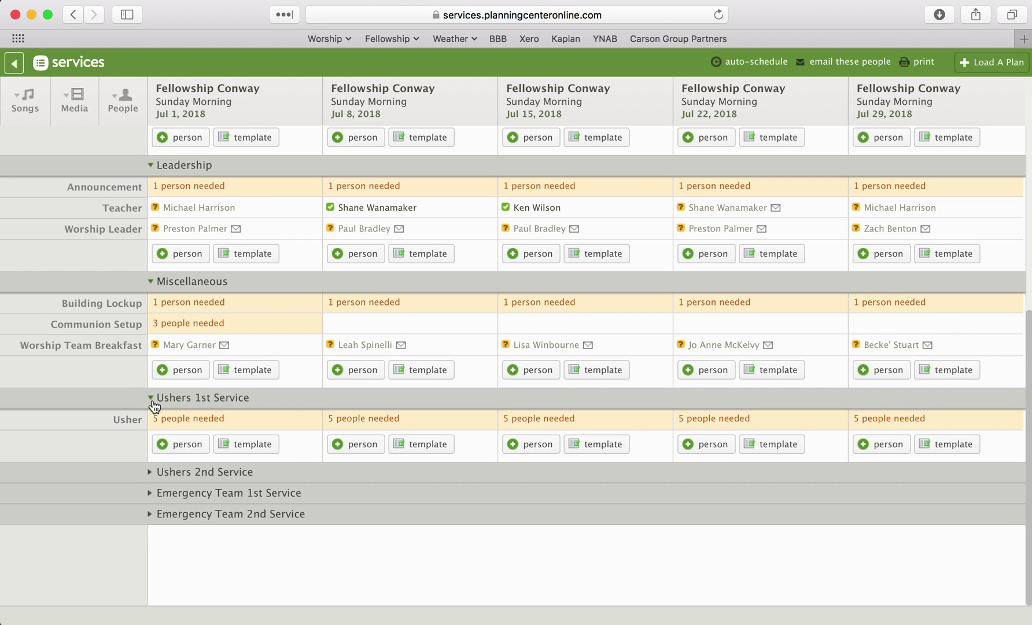
pyautogui.click(153, 399)
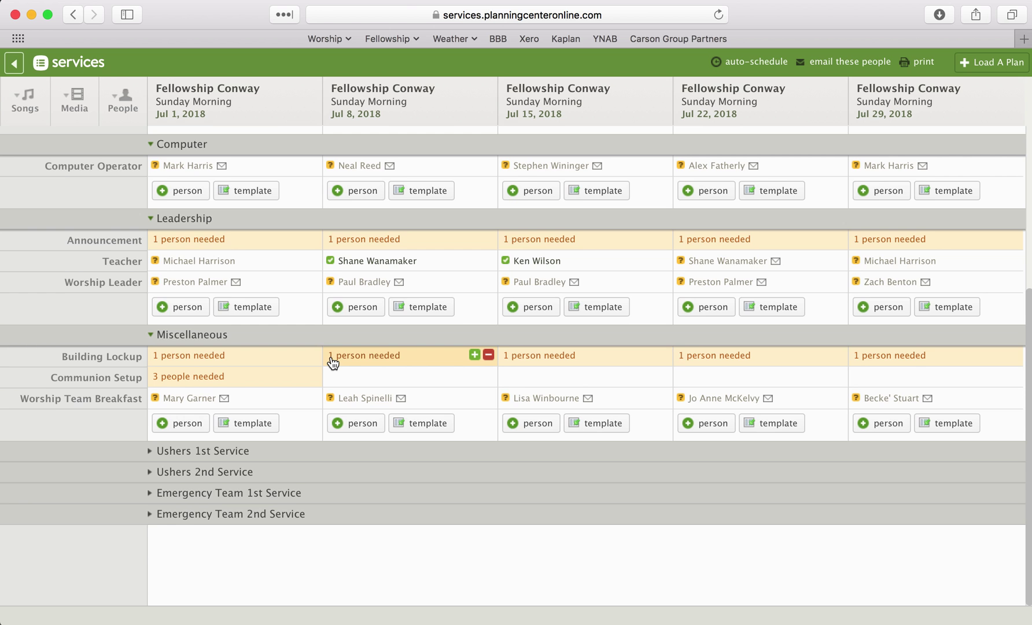
# Step: Expand the Band and Vocals teams in the matrix to review their July assignments
pyautogui.scroll(3, 333, 362)
pyautogui.scroll(-2, 333, 361)
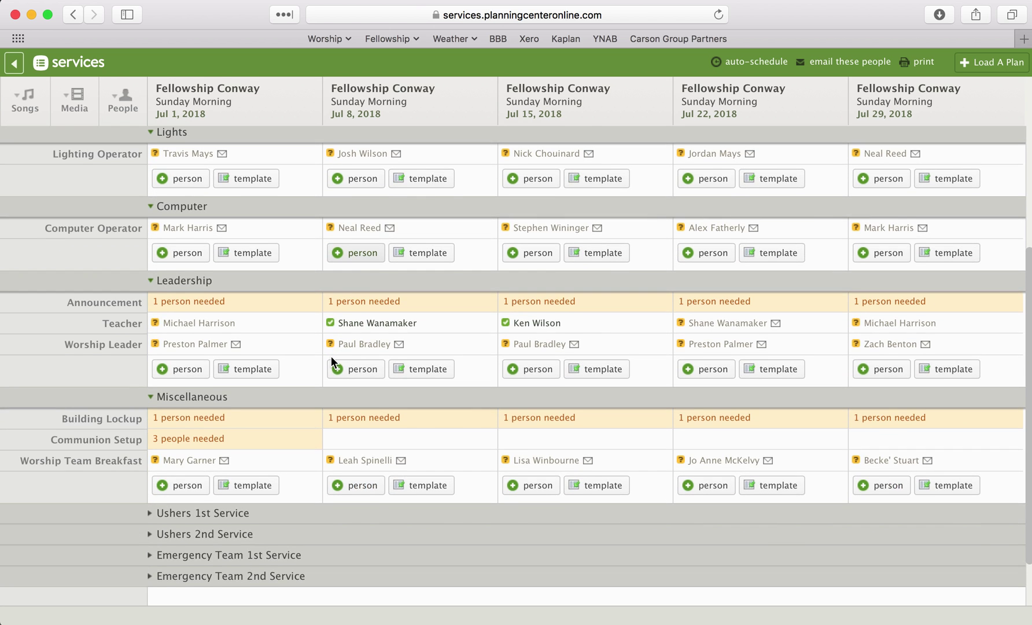
pyautogui.scroll(3, 332, 362)
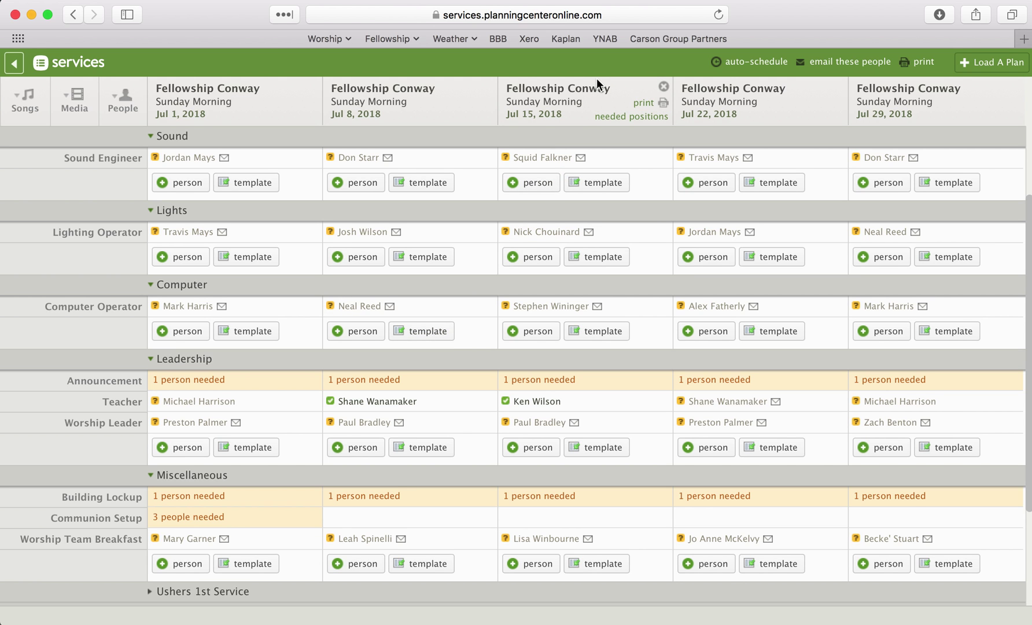
pyautogui.scroll(3, 586, 228)
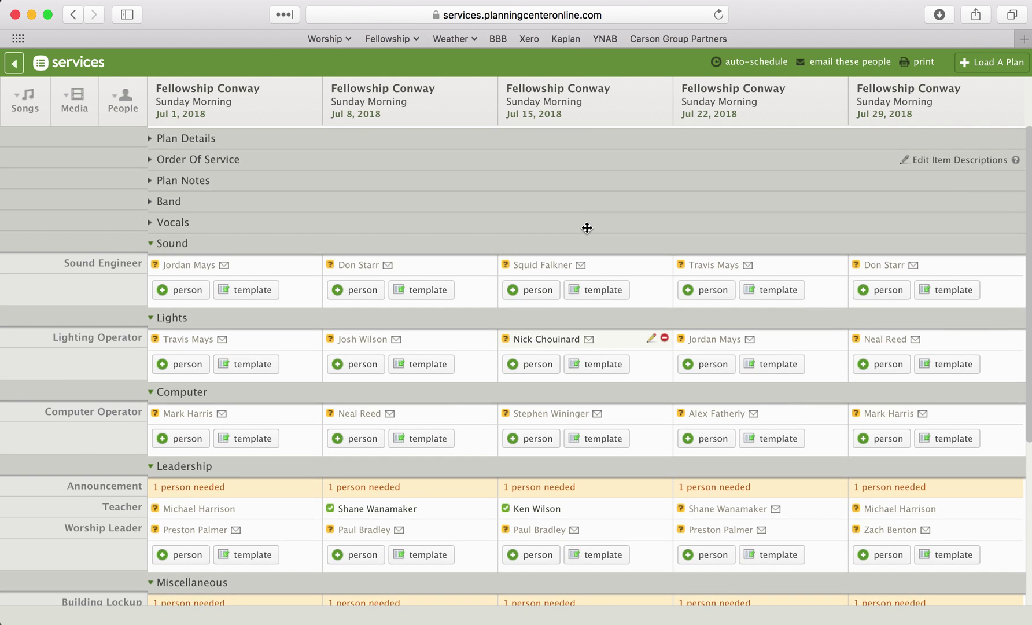
pyautogui.click(173, 201)
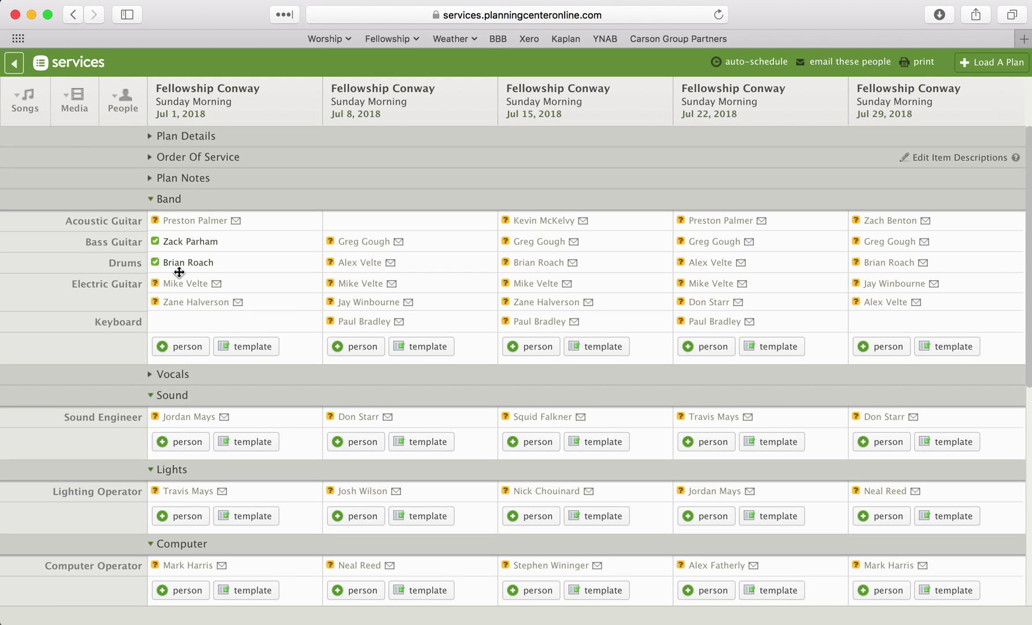
pyautogui.click(187, 375)
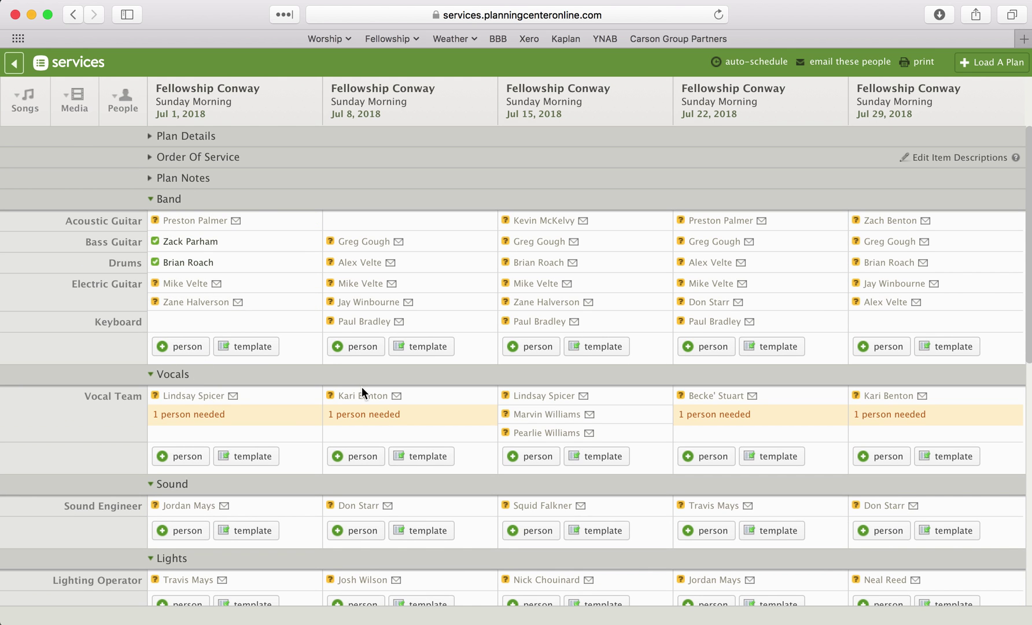